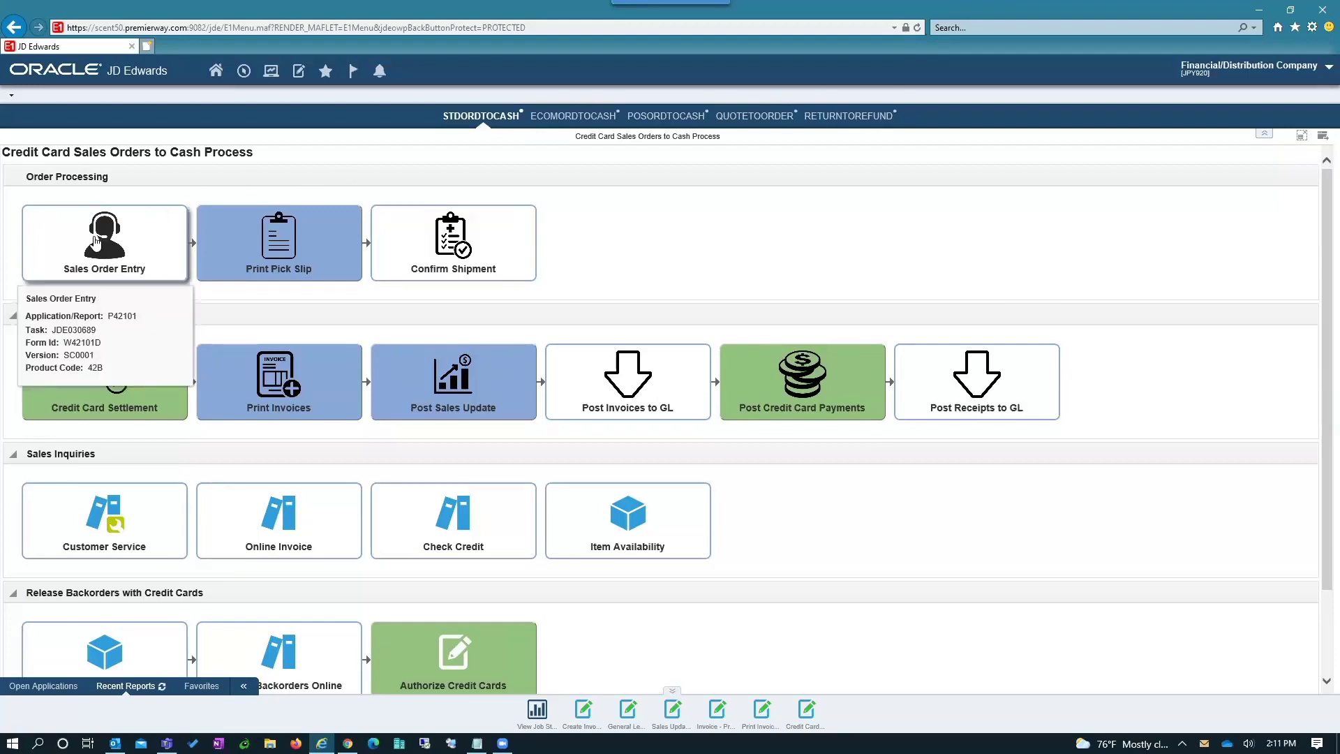
# - Start a new sales order for Frito Lay as both Sold To and Ship To, with the customer PO
pyautogui.click(96, 243)
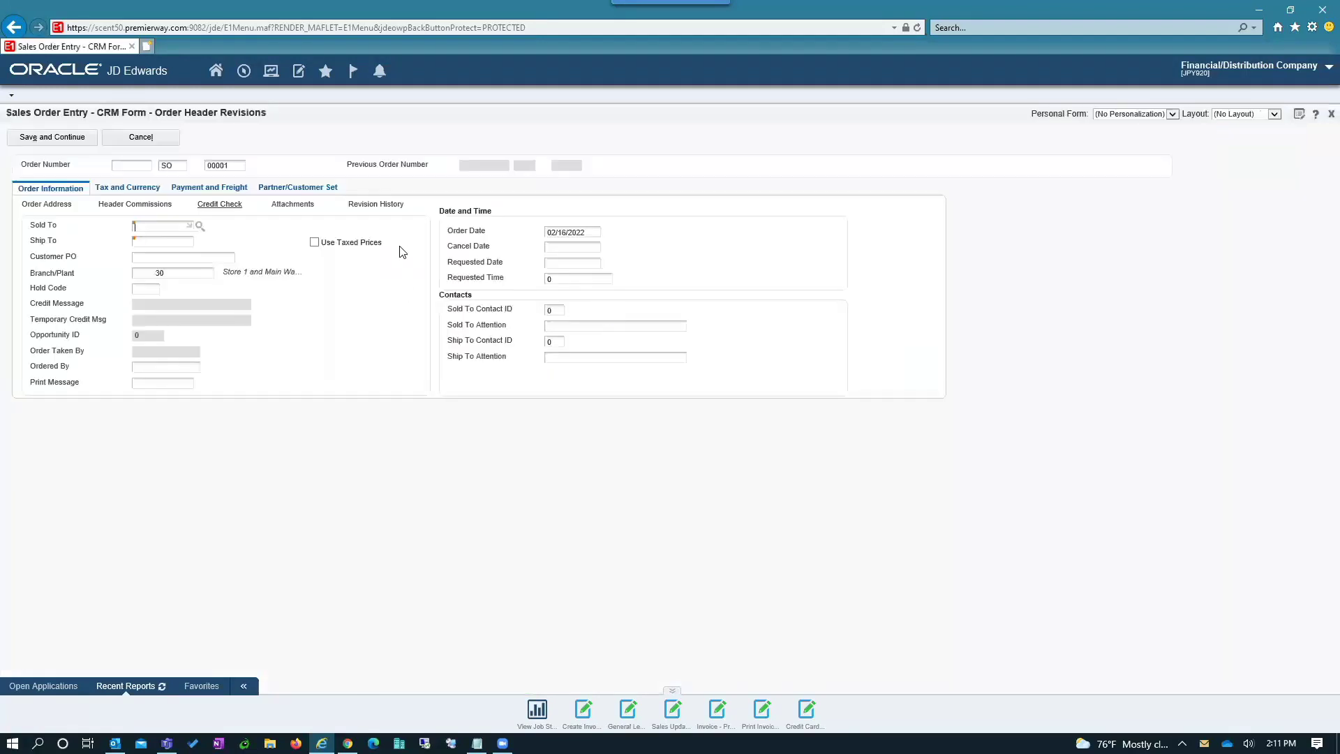
pyautogui.write('4243')
pyautogui.press('Tab')
pyautogui.write('4243')
pyautogui.press('Tab')
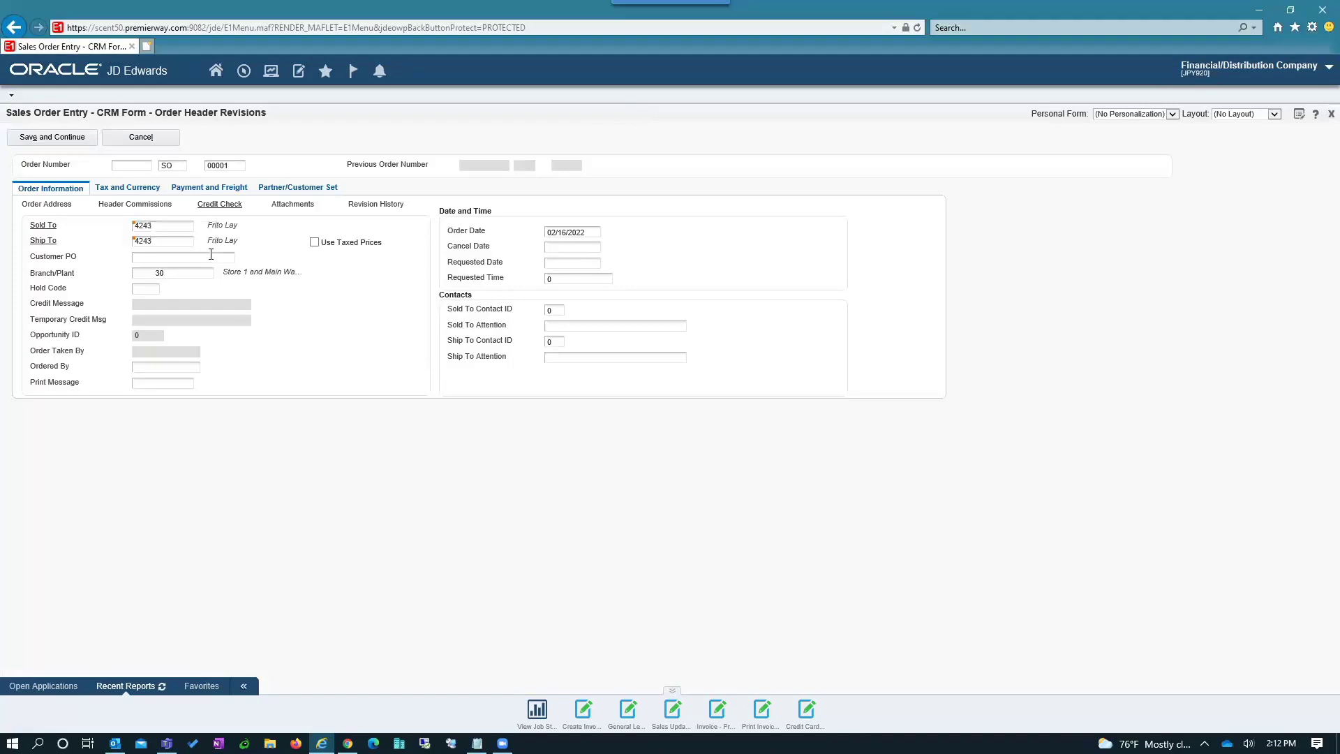
pyautogui.write('88938UJ')
# - Save the header and add order lines for item 230 Youth Sport Bike and item 221 Touring Bike, Blue
pyautogui.click(42, 137)
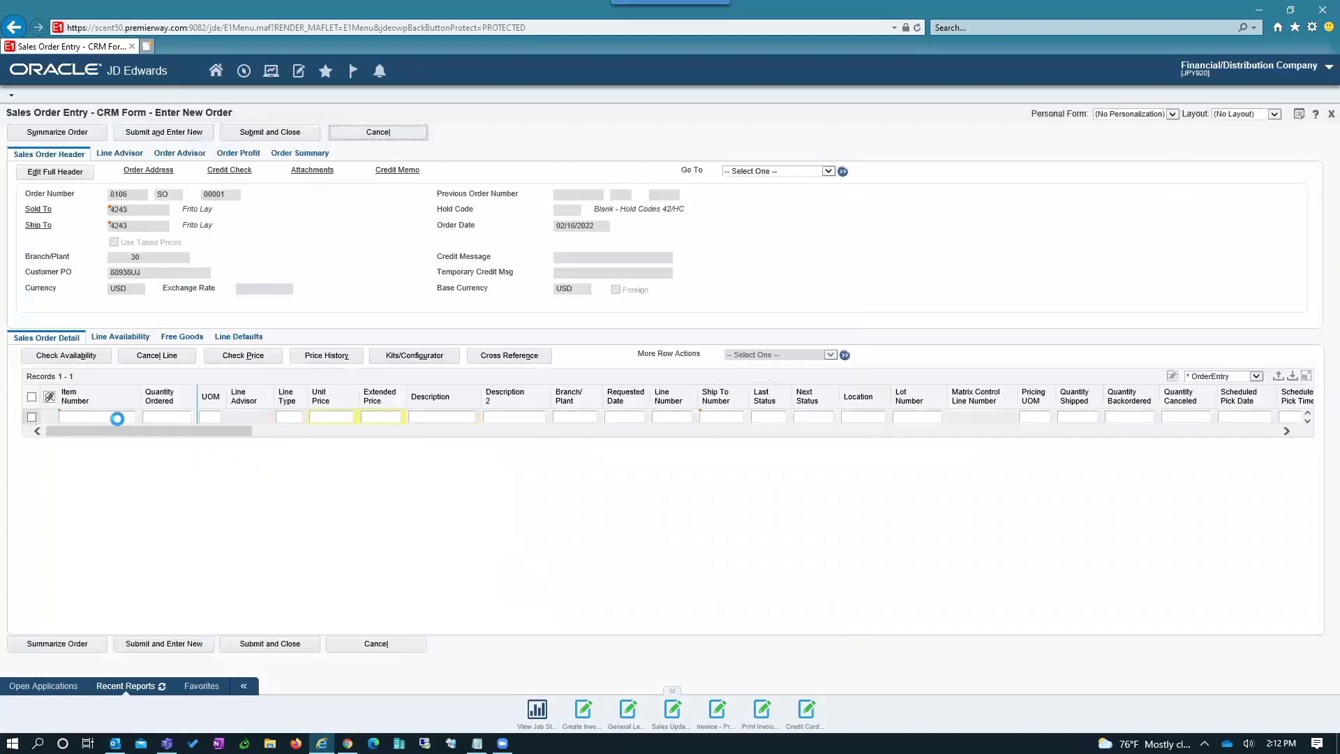
pyautogui.write('230')
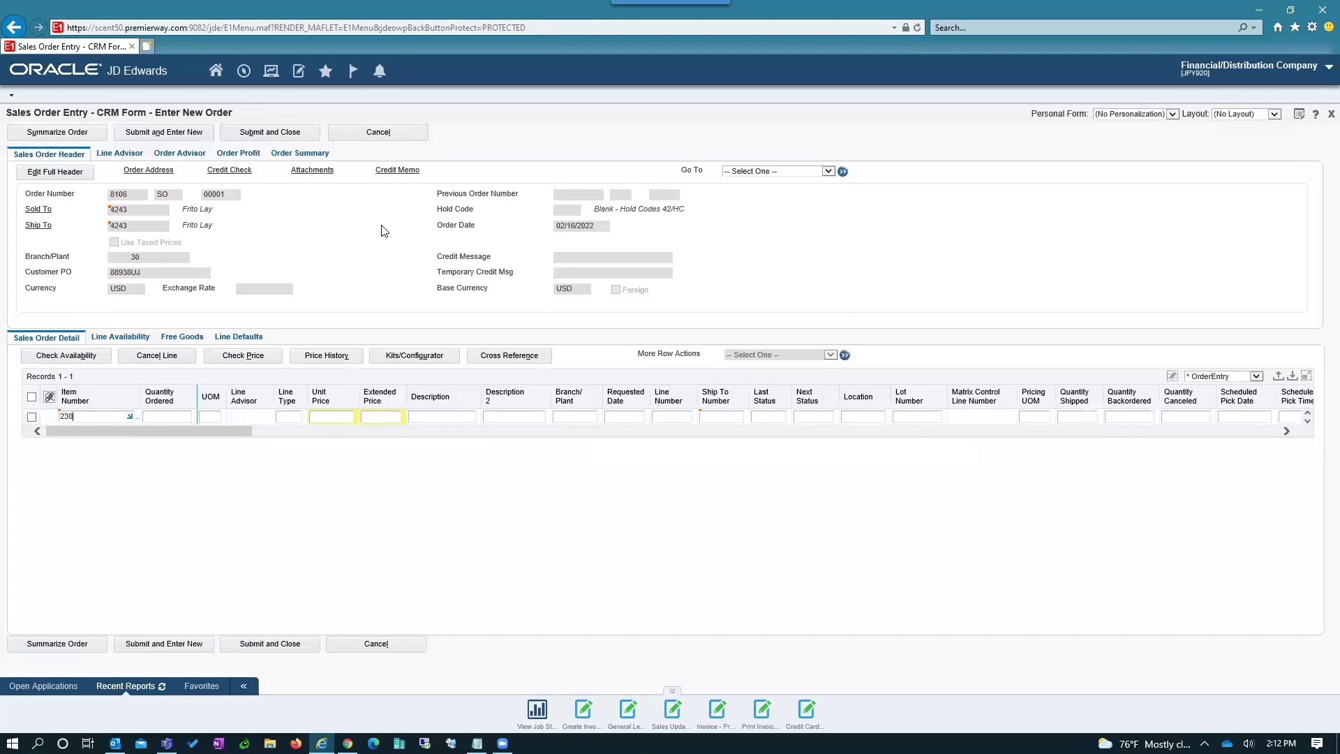
pyautogui.press('Down')
pyautogui.write('221')
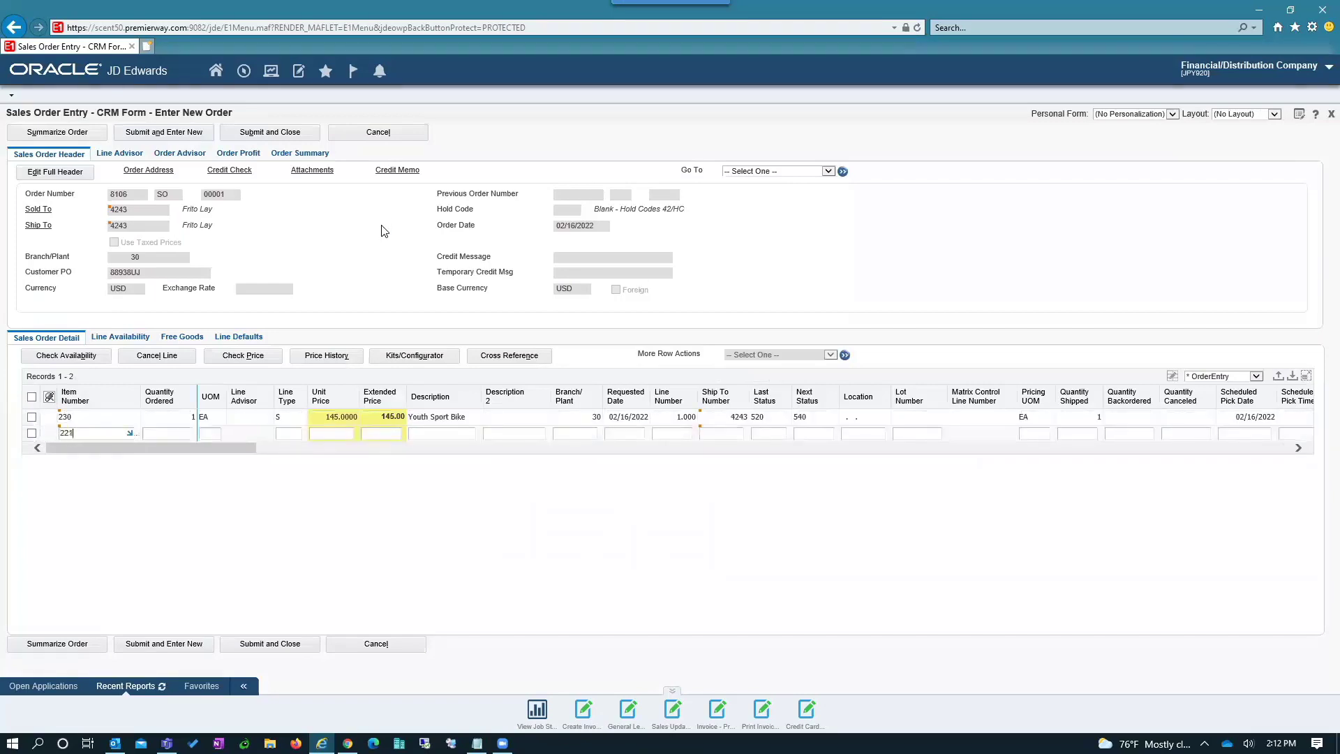
pyautogui.press('Tab')
pyautogui.press('Down')
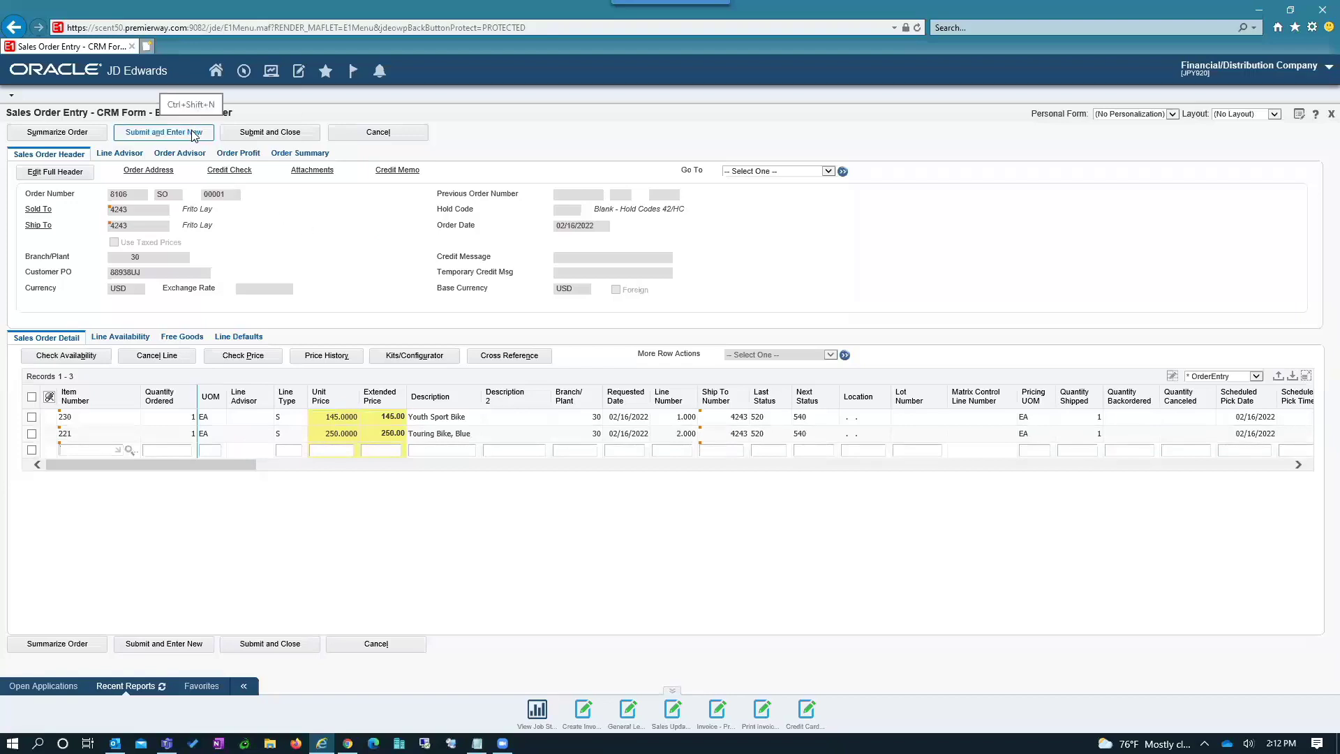
# - Submit the order to reach credit card payment showing 434.50 due, including 39.50 freight
pyautogui.click(265, 134)
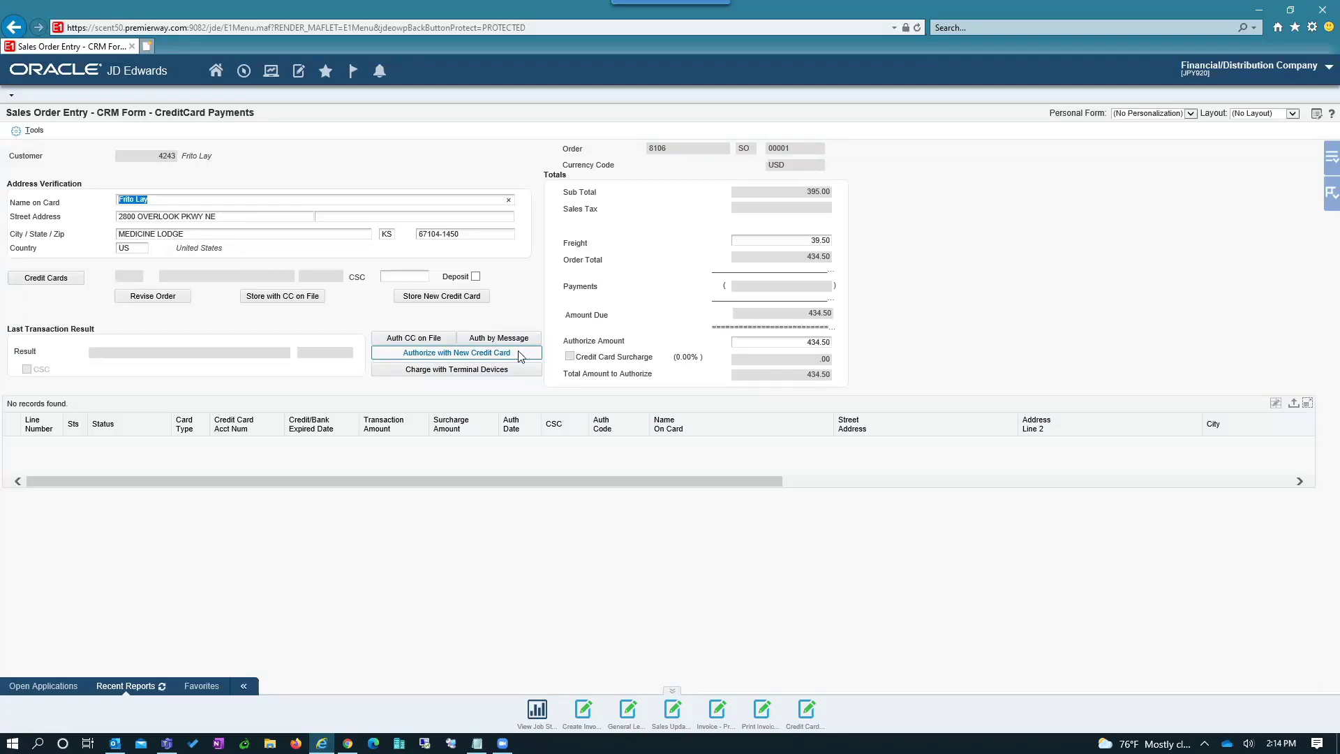
# - Authorize the 434.50 total with a new credit card via the SmarterCommerce payment page
pyautogui.click(519, 355)
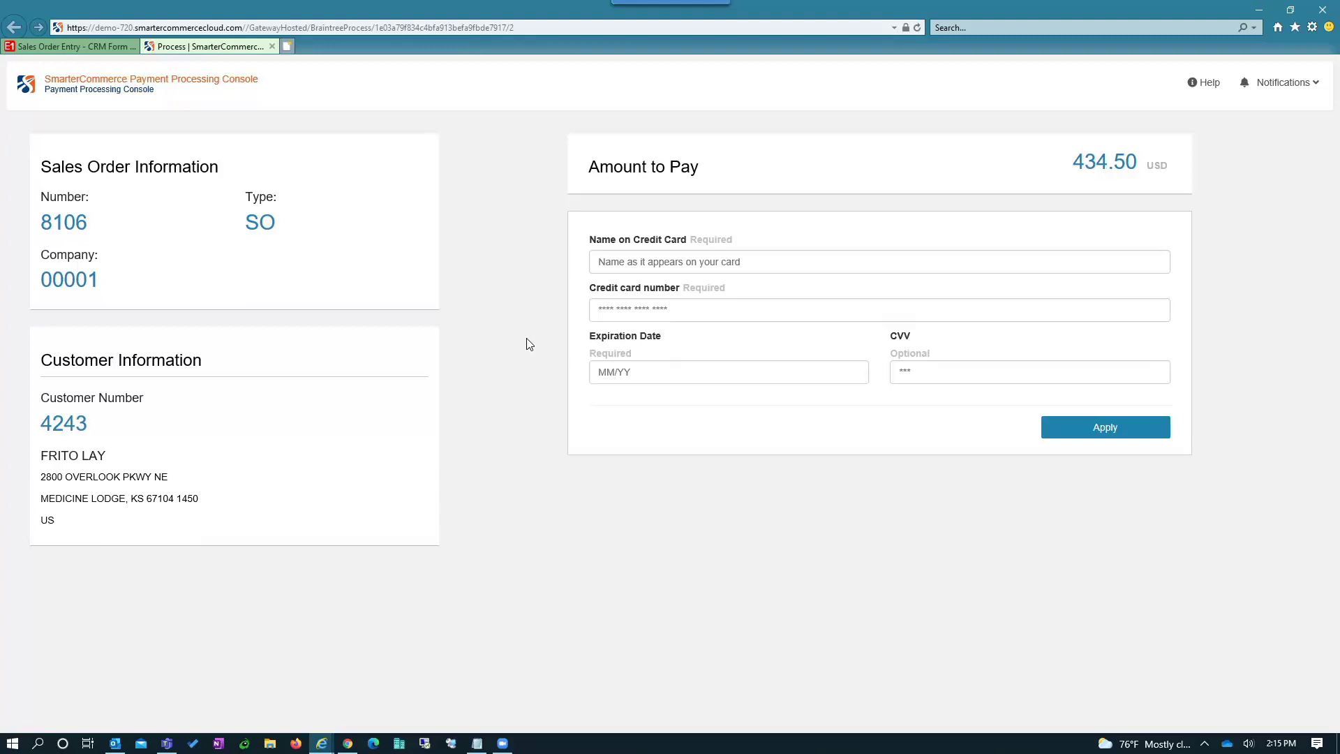
# - Enter the cardholder's name, card number, expiration date and security code, and apply the 434.50 payment
pyautogui.click(673, 261)
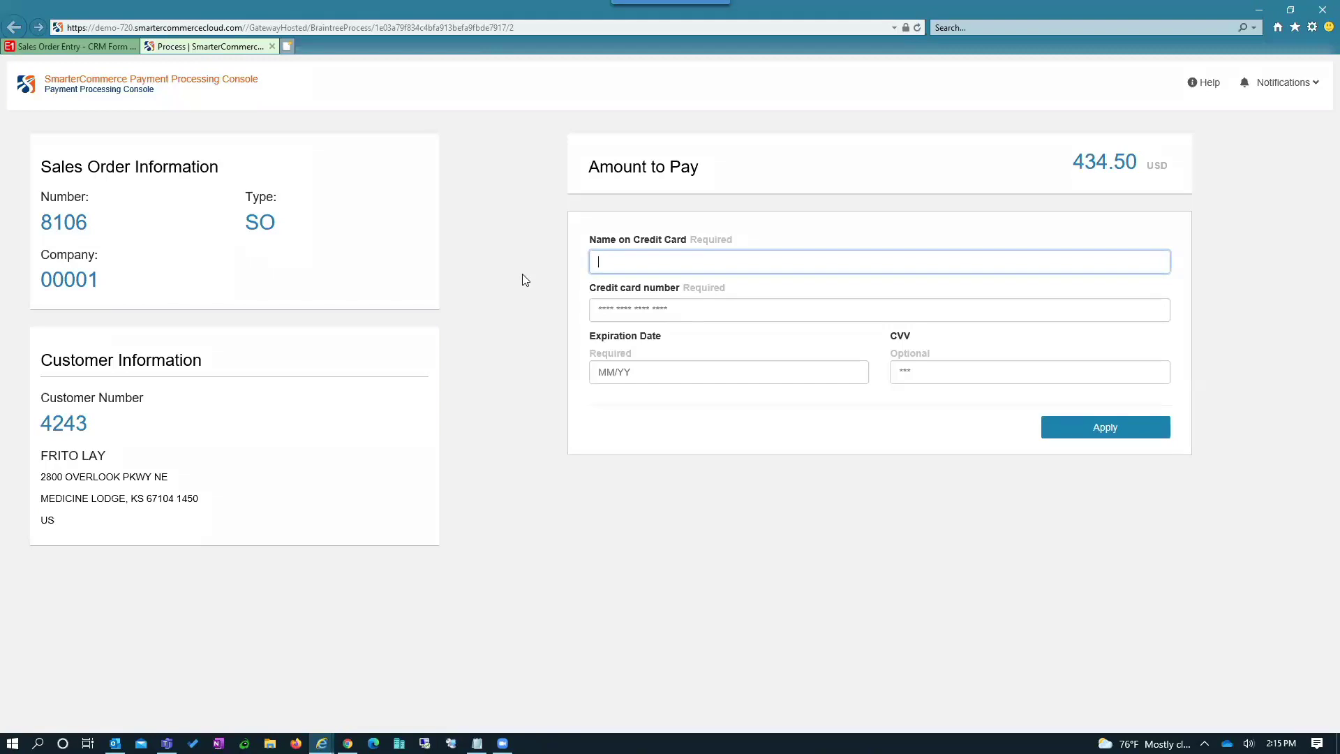
pyautogui.write('Je')
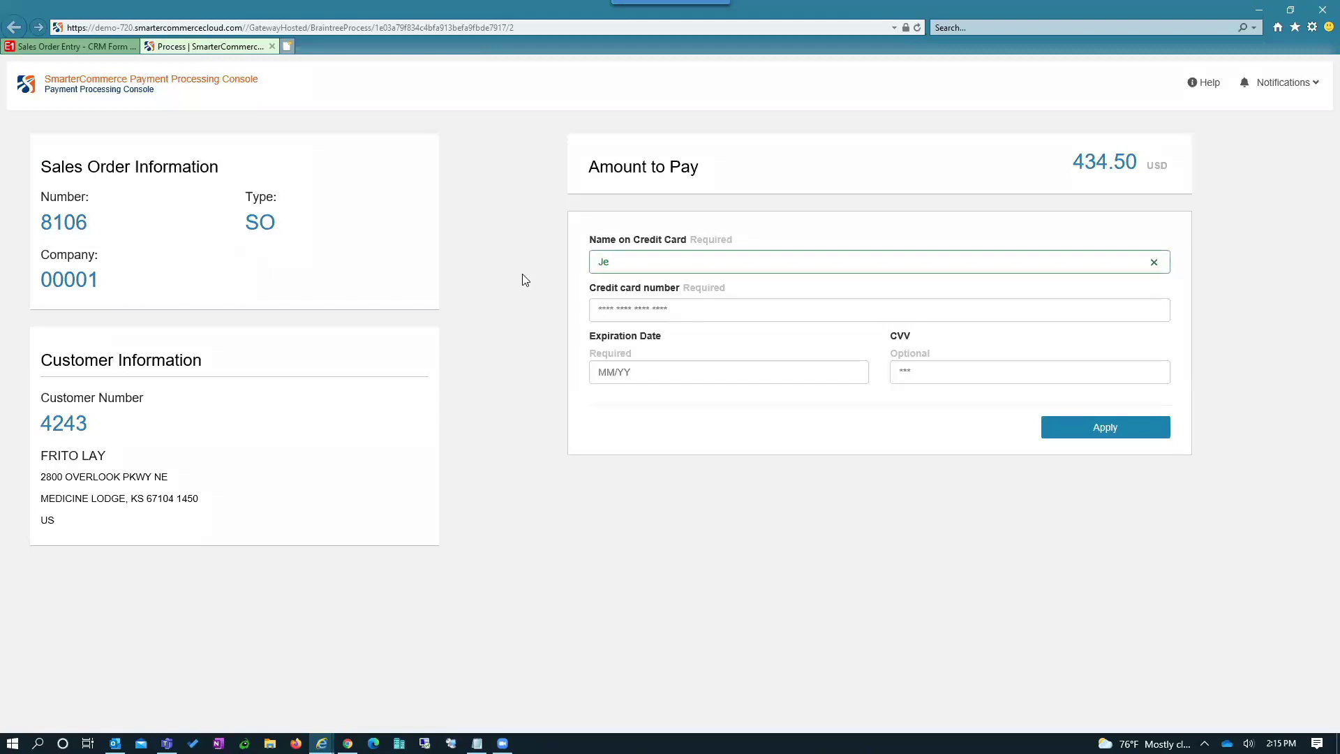
pyautogui.write('oe Smith')
pyautogui.press('Tab')
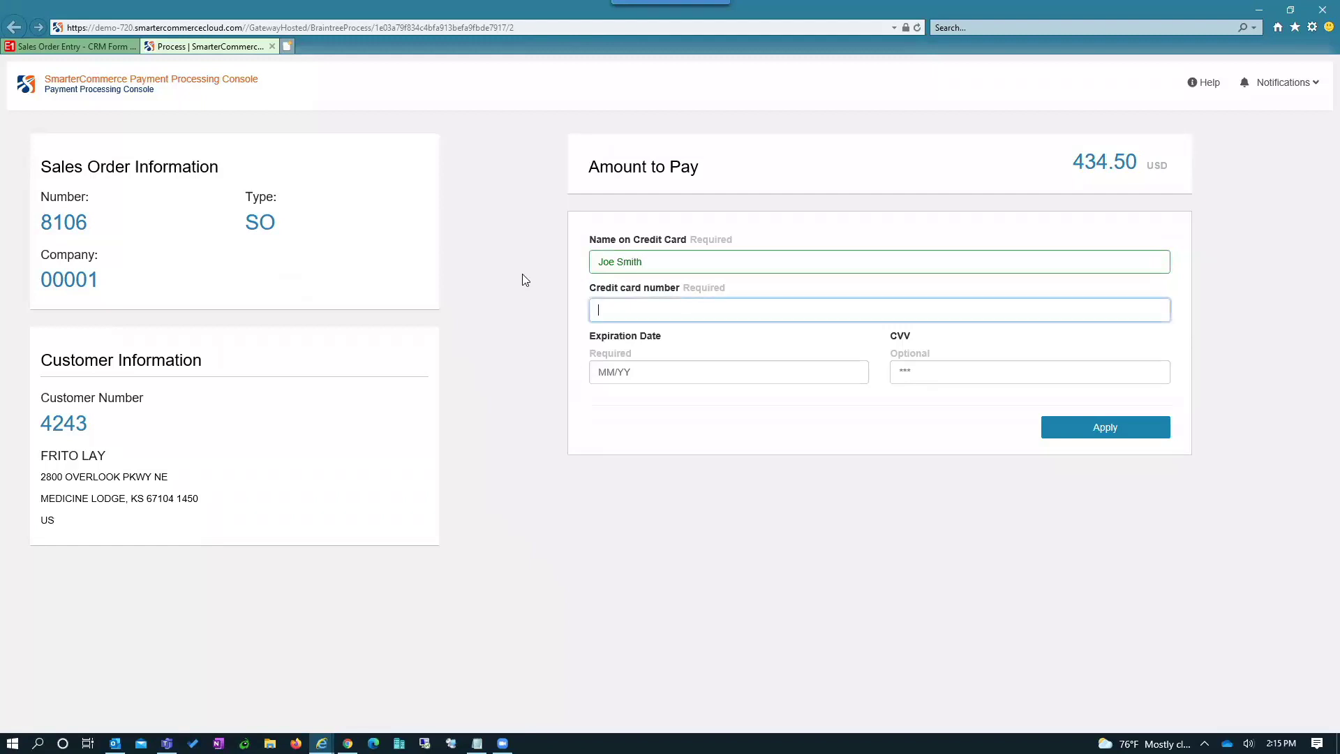
pyautogui.write('5555 5555 5555 4444')
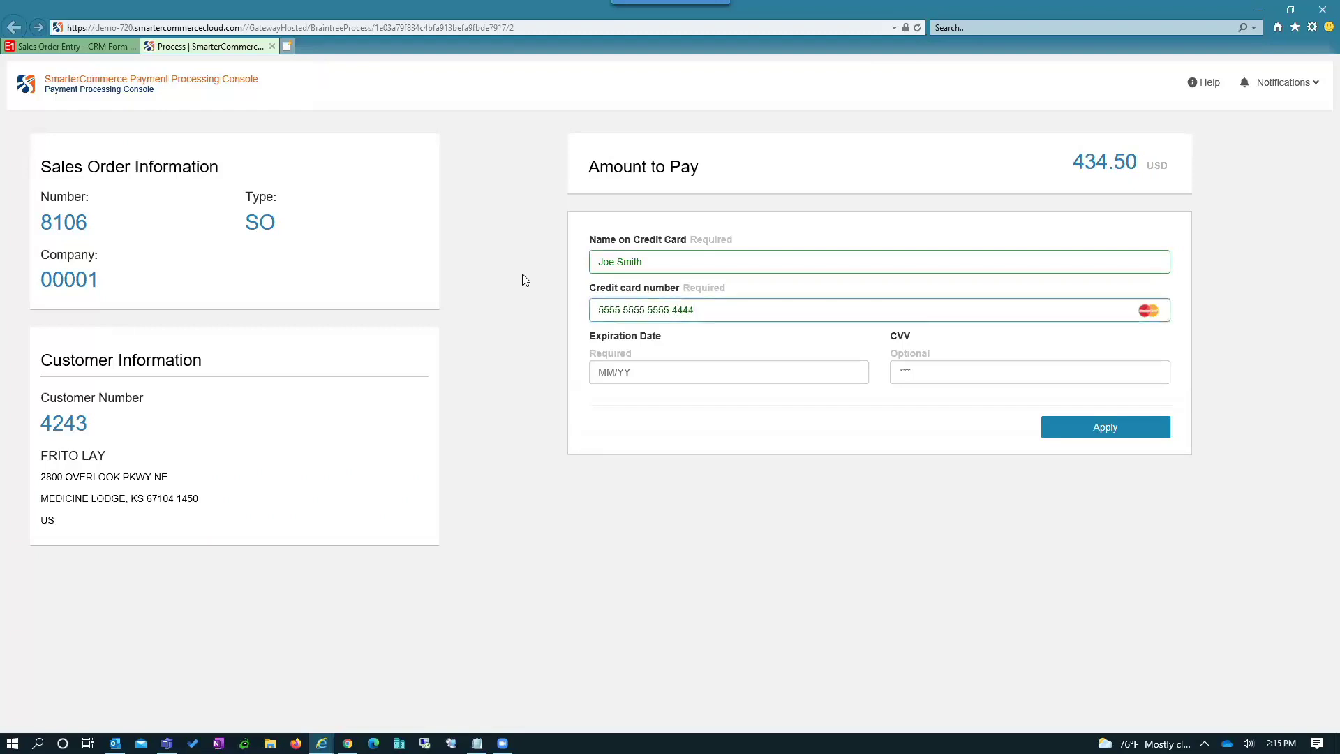
pyautogui.press('Tab')
pyautogui.write('11 / ')
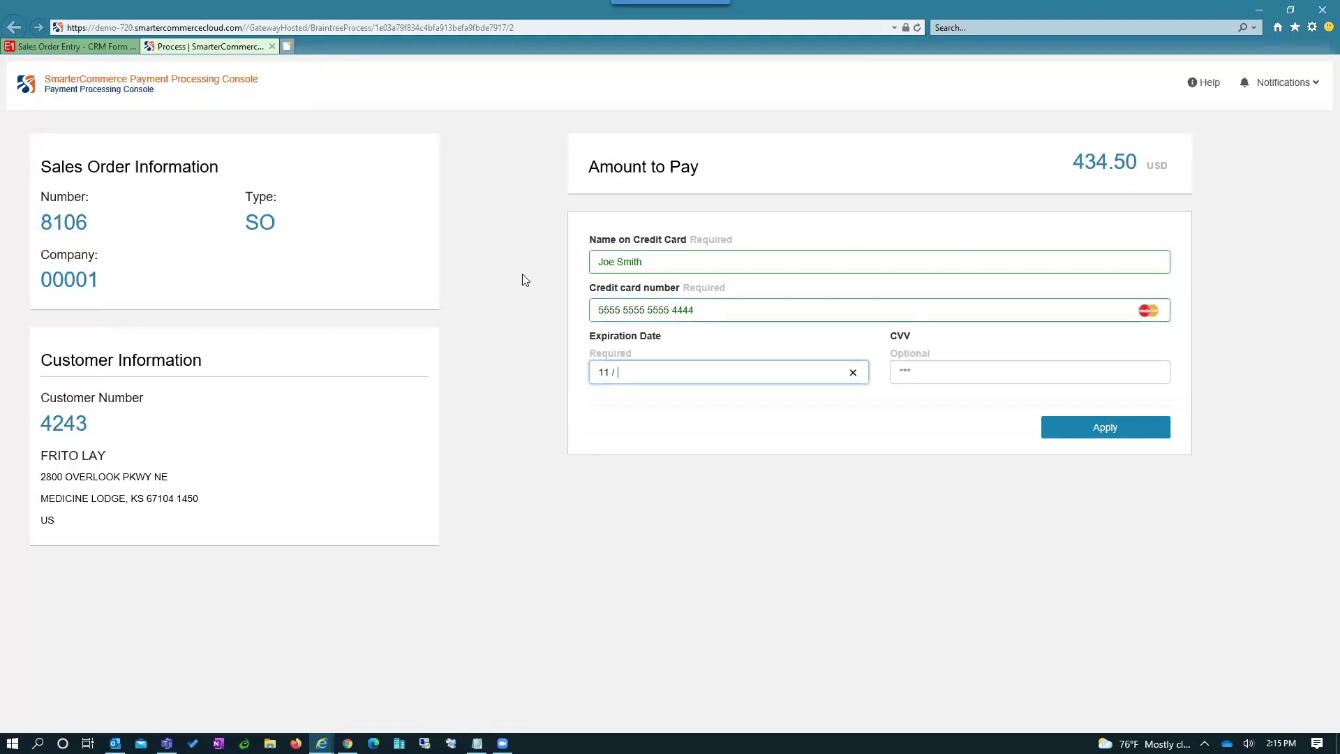
pyautogui.write('23')
pyautogui.press('Tab')
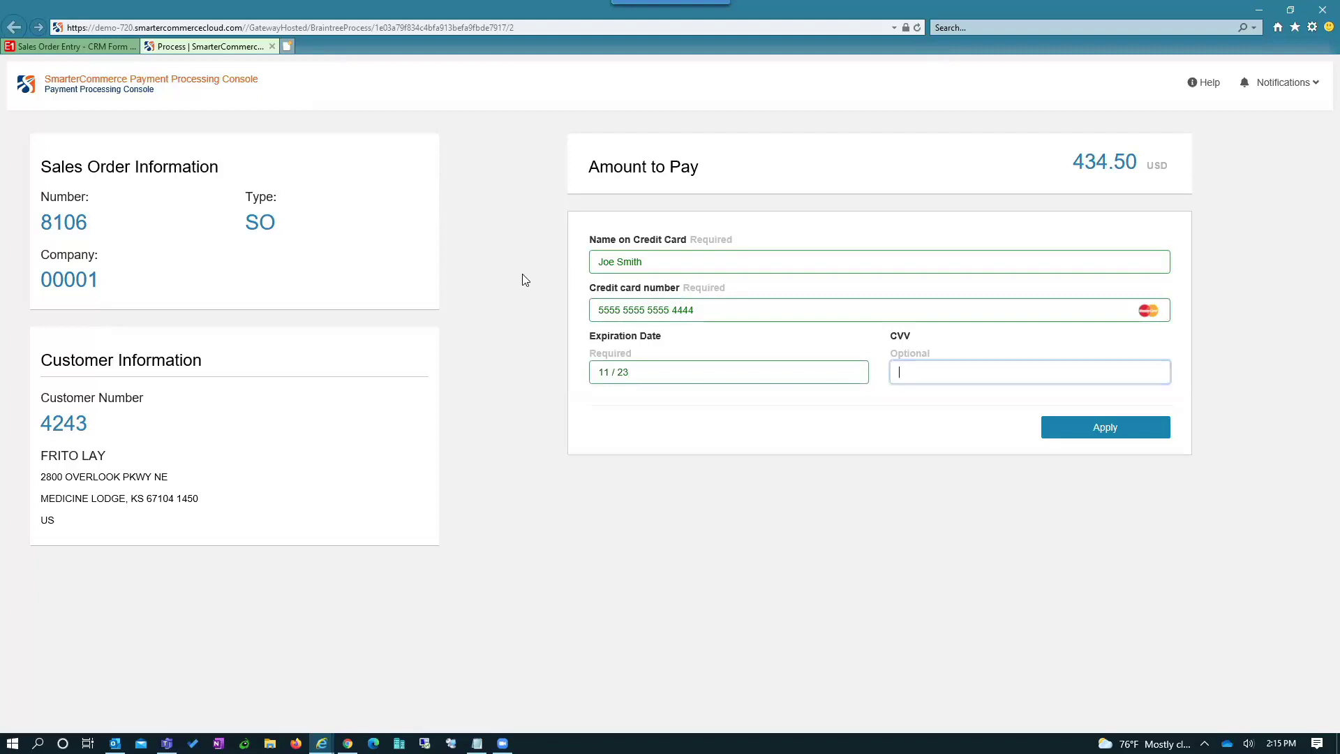
pyautogui.write('123')
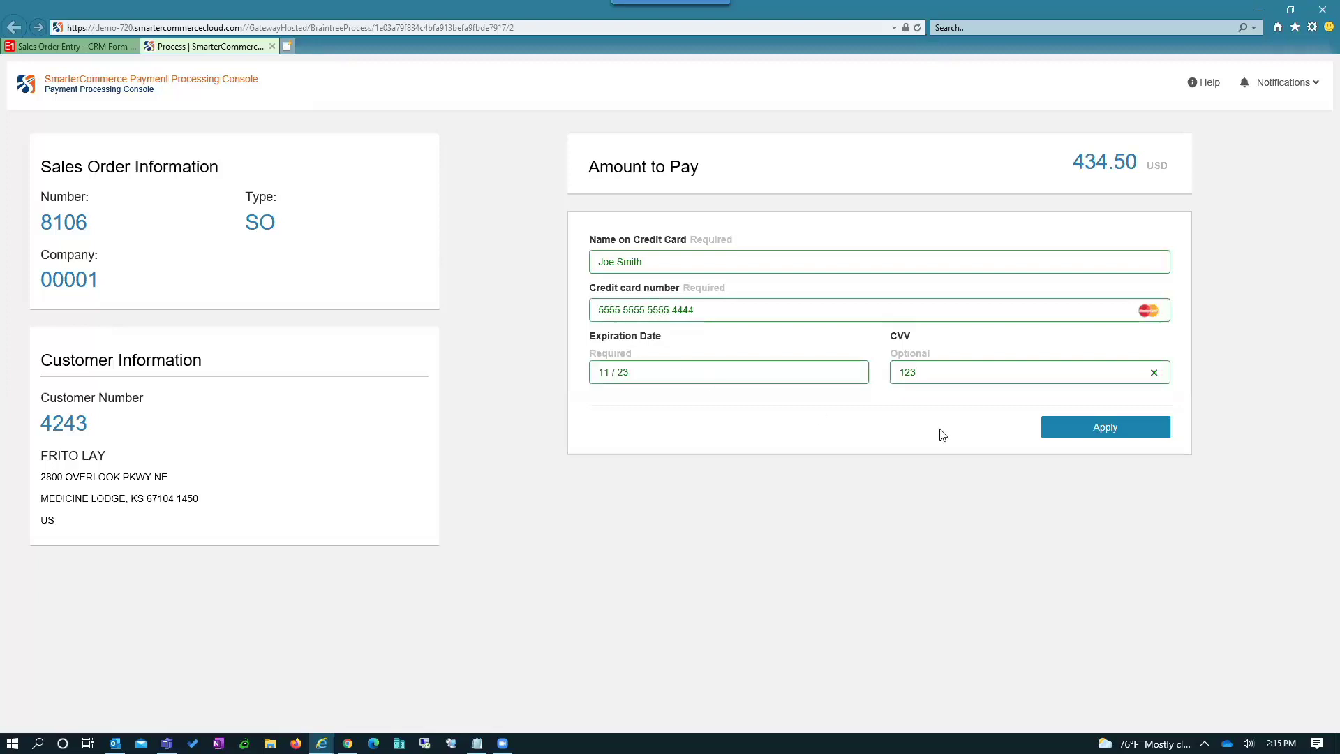
pyautogui.click(1113, 428)
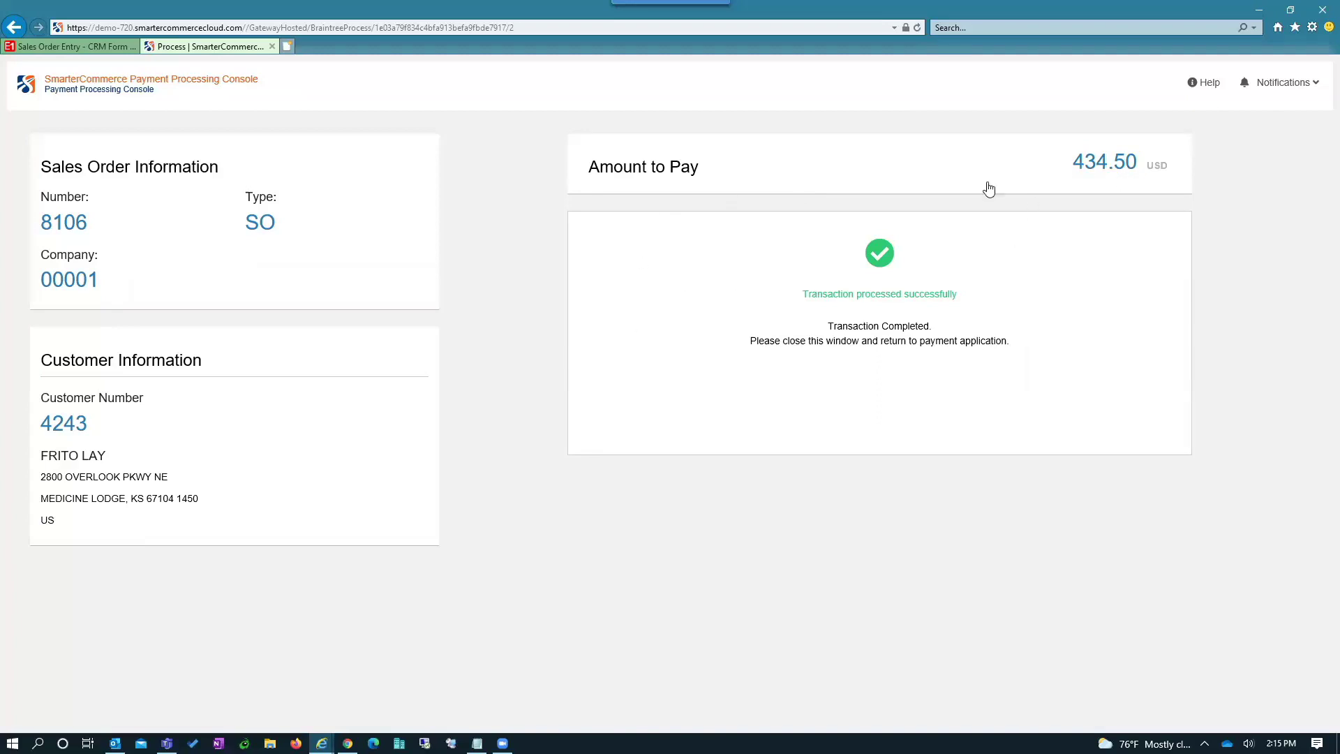
# - Close the payment tab and update the JD Edwards form with the authorized 434.50 transaction
pyautogui.moveTo(802, 294); pyautogui.dragTo(945, 304)
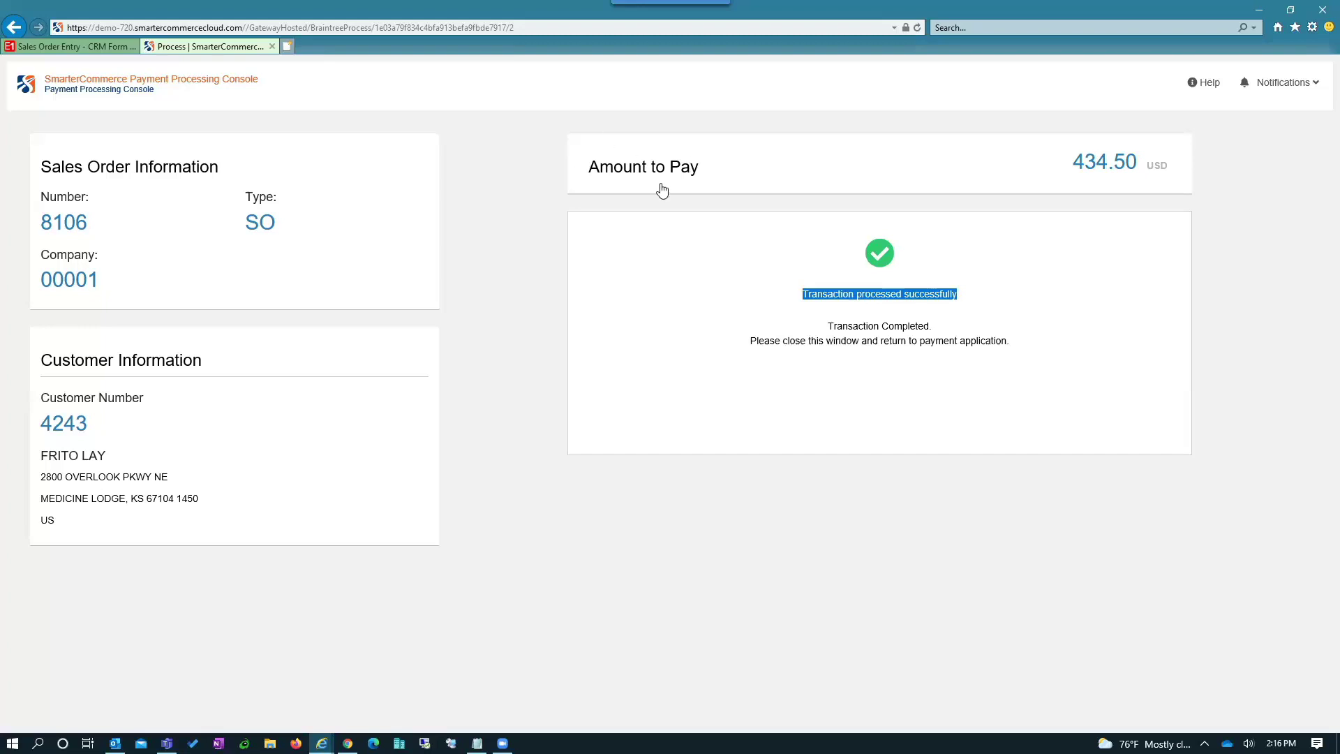
pyautogui.click(272, 47)
pyautogui.click(458, 428)
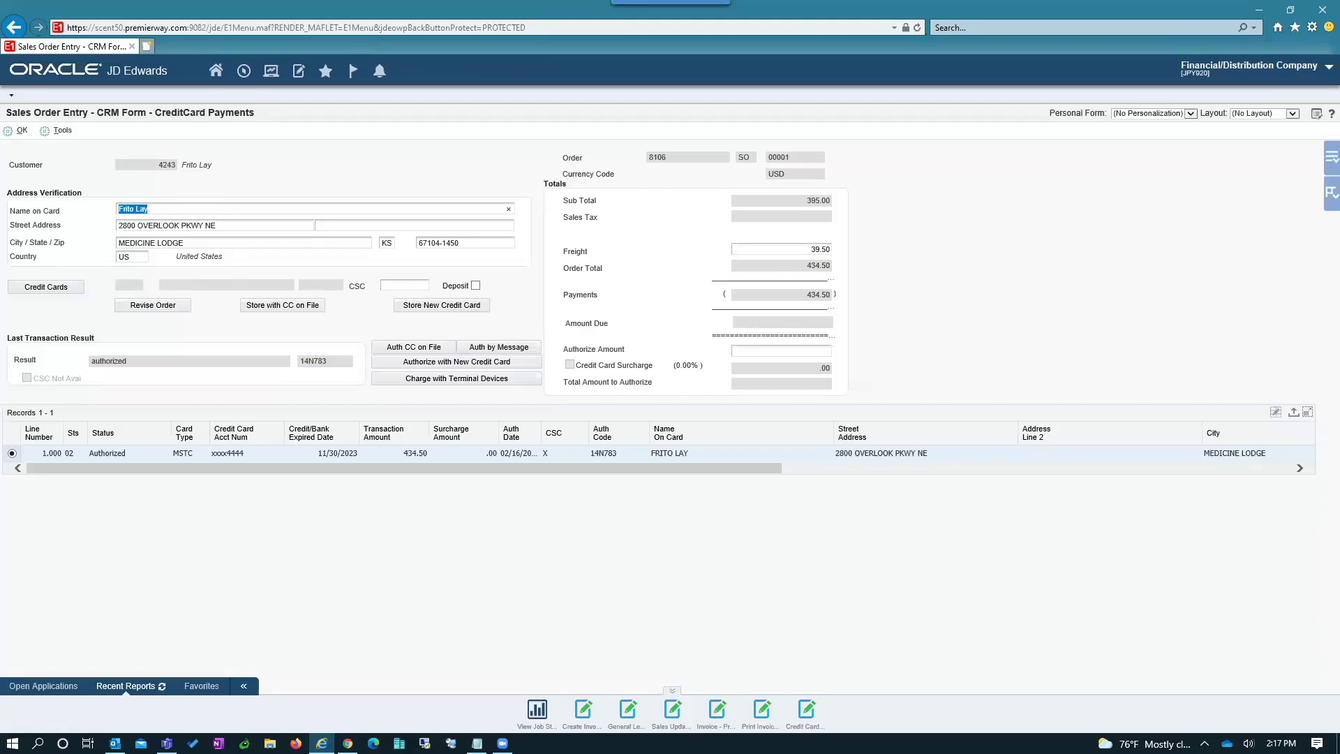
# - Follow the Pay Now link in Outlook's Order Payment Request email
pyautogui.hotkey('alt', 'Tab')
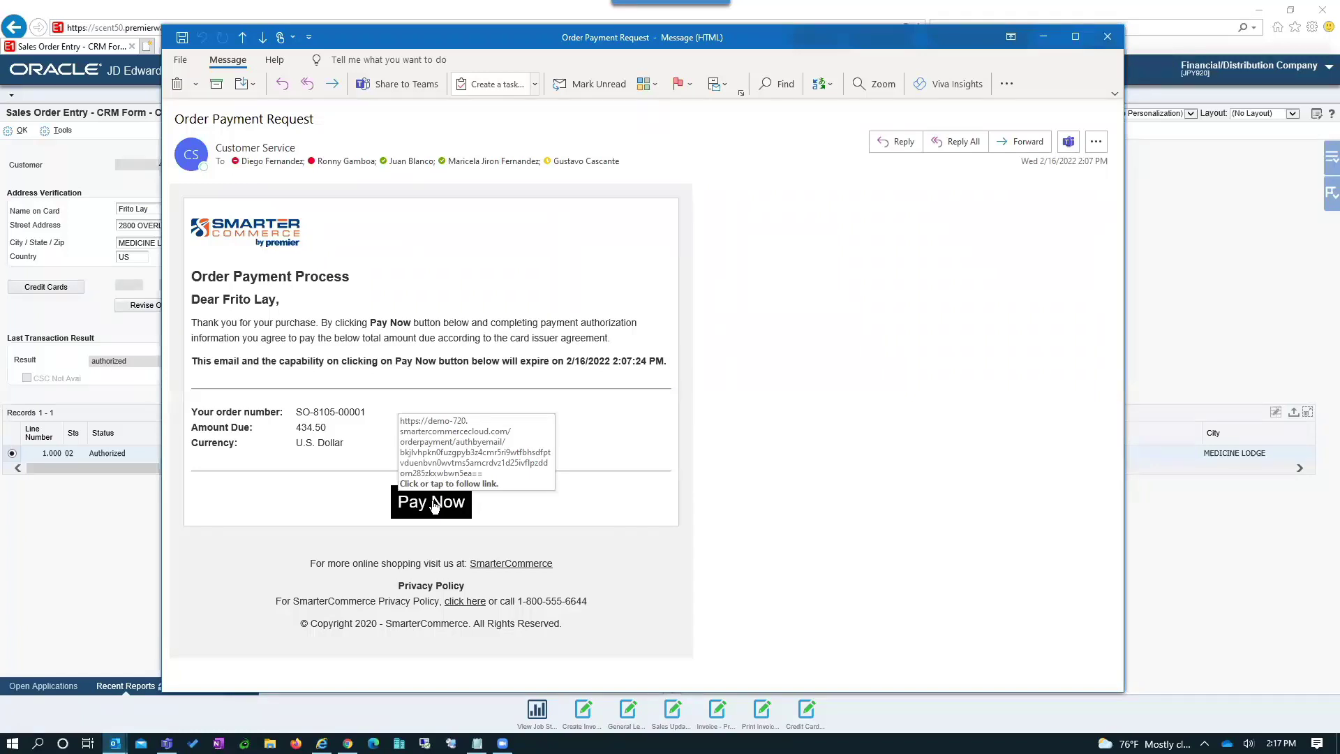
pyautogui.click(432, 506)
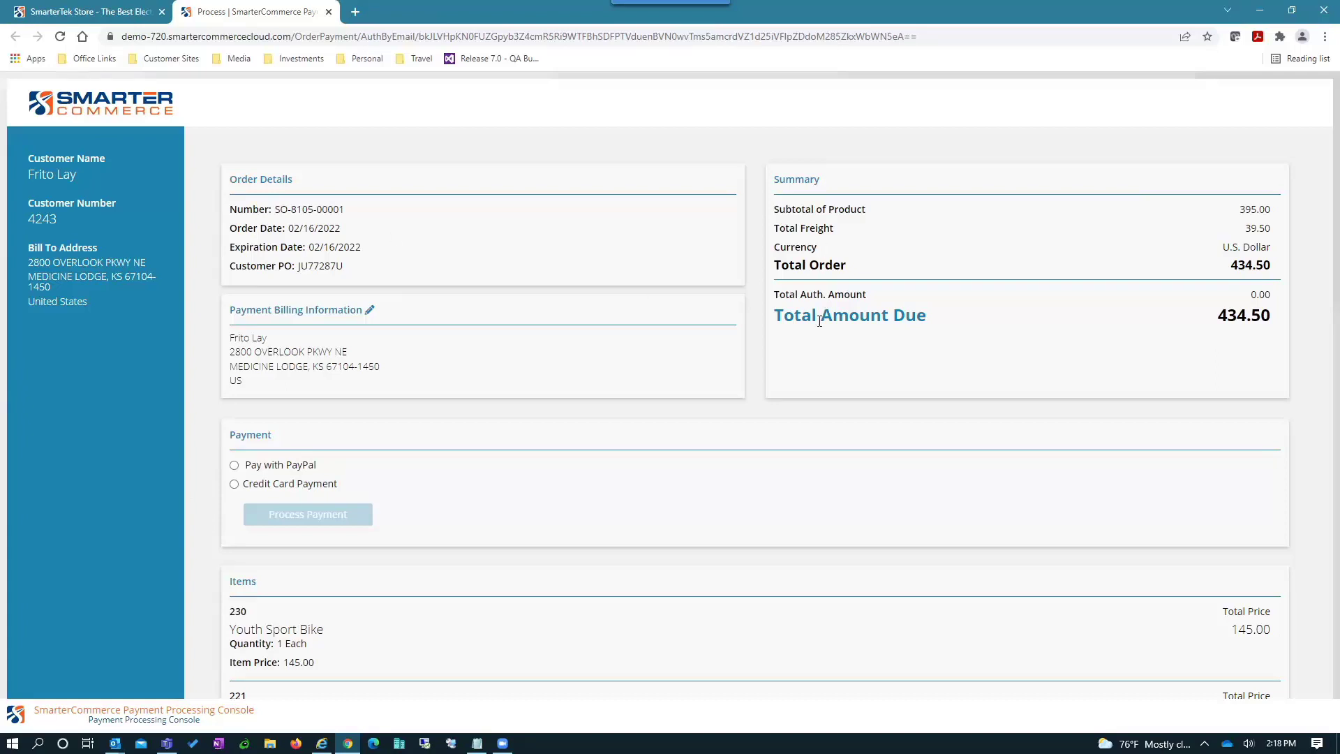
# - Scroll the payment page to review the 434.50 total and both bike line items
pyautogui.scroll(-2, 688, 437)
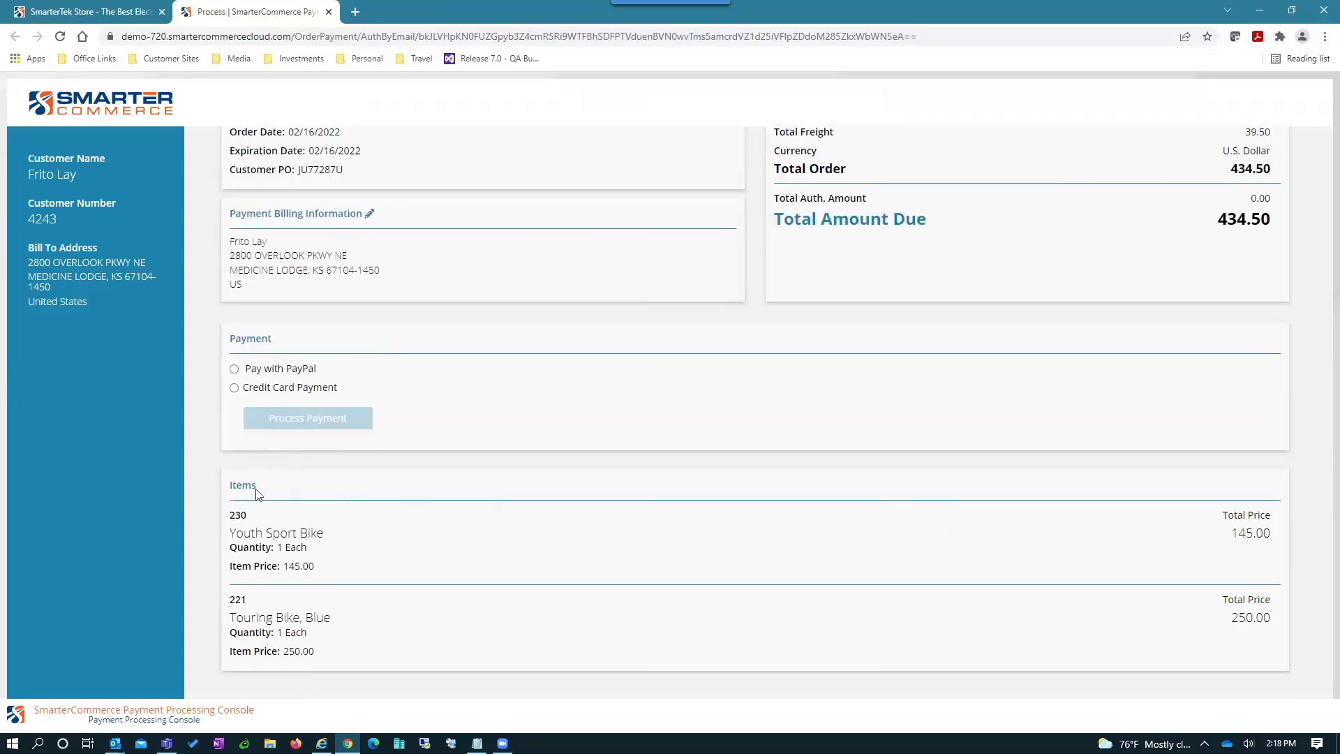
# - Choose credit card and verify the cardholder's name, card number, expiration date and security code
pyautogui.click(234, 390)
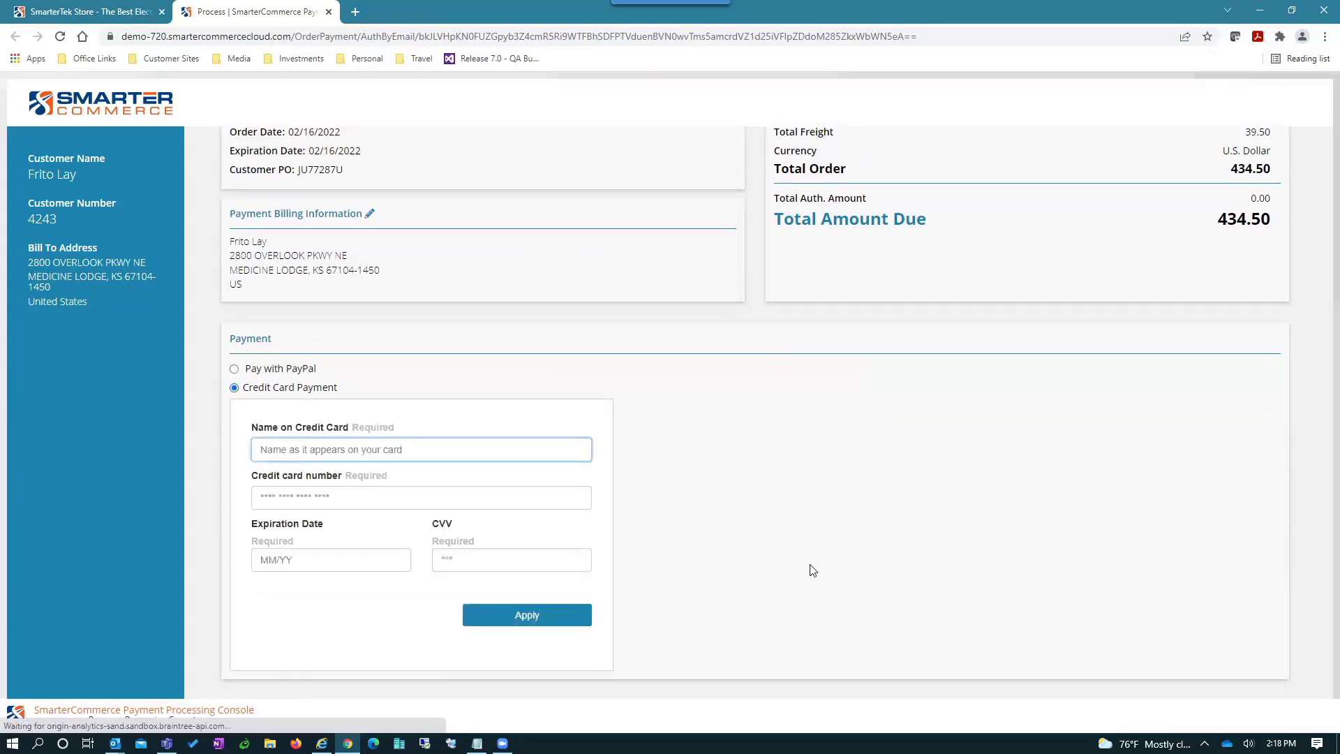
pyautogui.write('Joe Smith')
pyautogui.press('Tab')
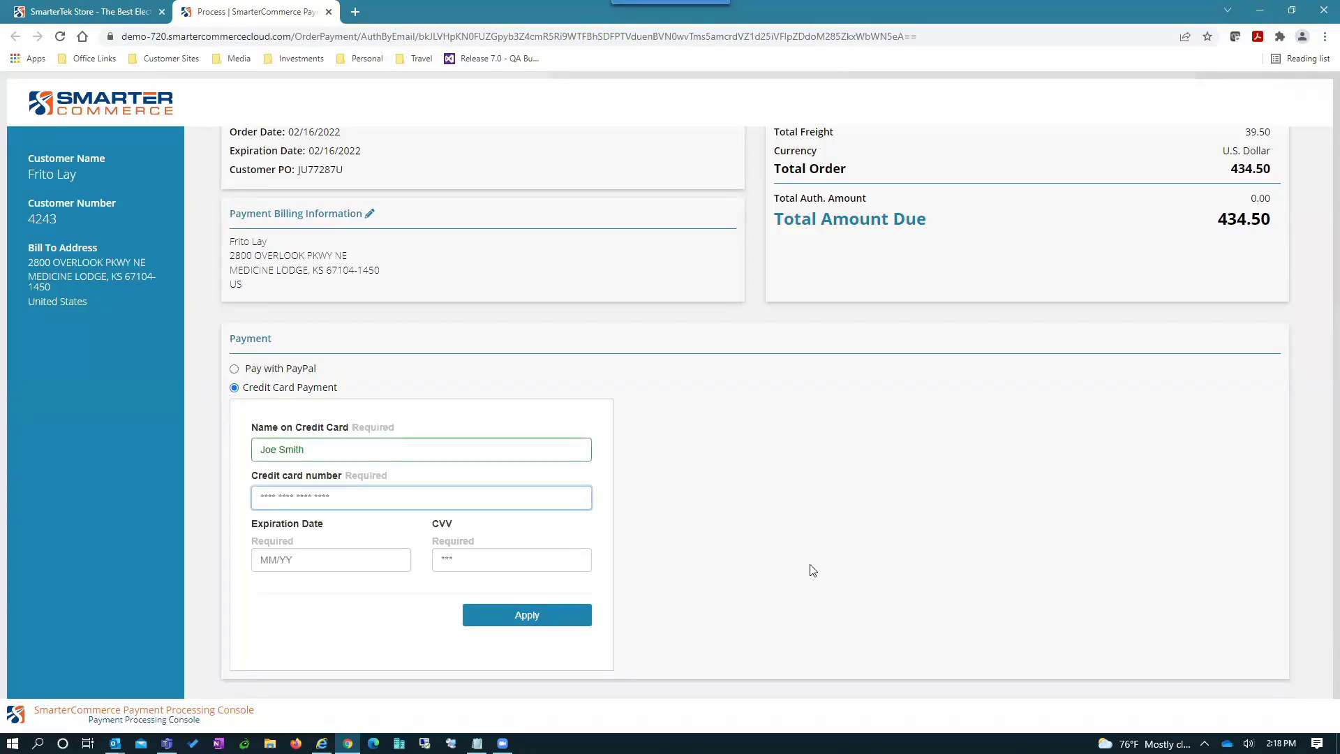
pyautogui.write('5555 5555 5555 4444')
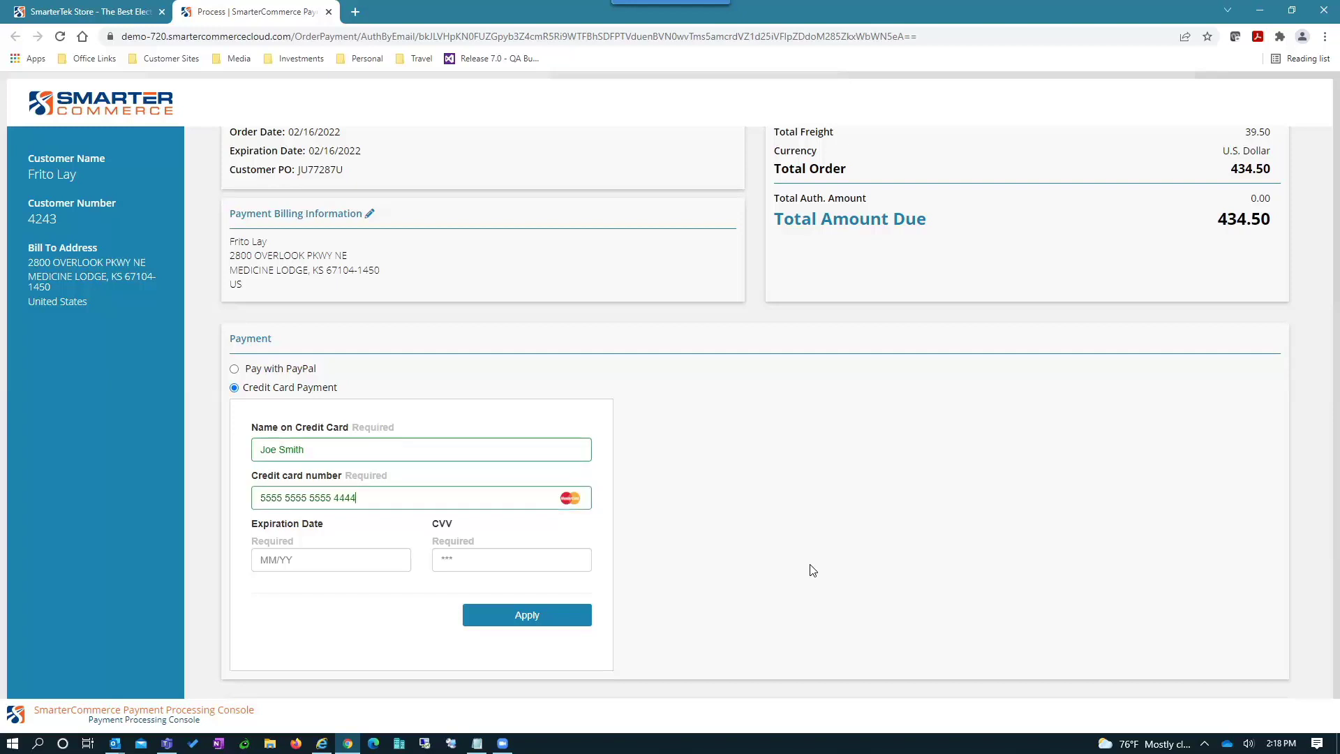
pyautogui.press('Tab')
pyautogui.write('1123')
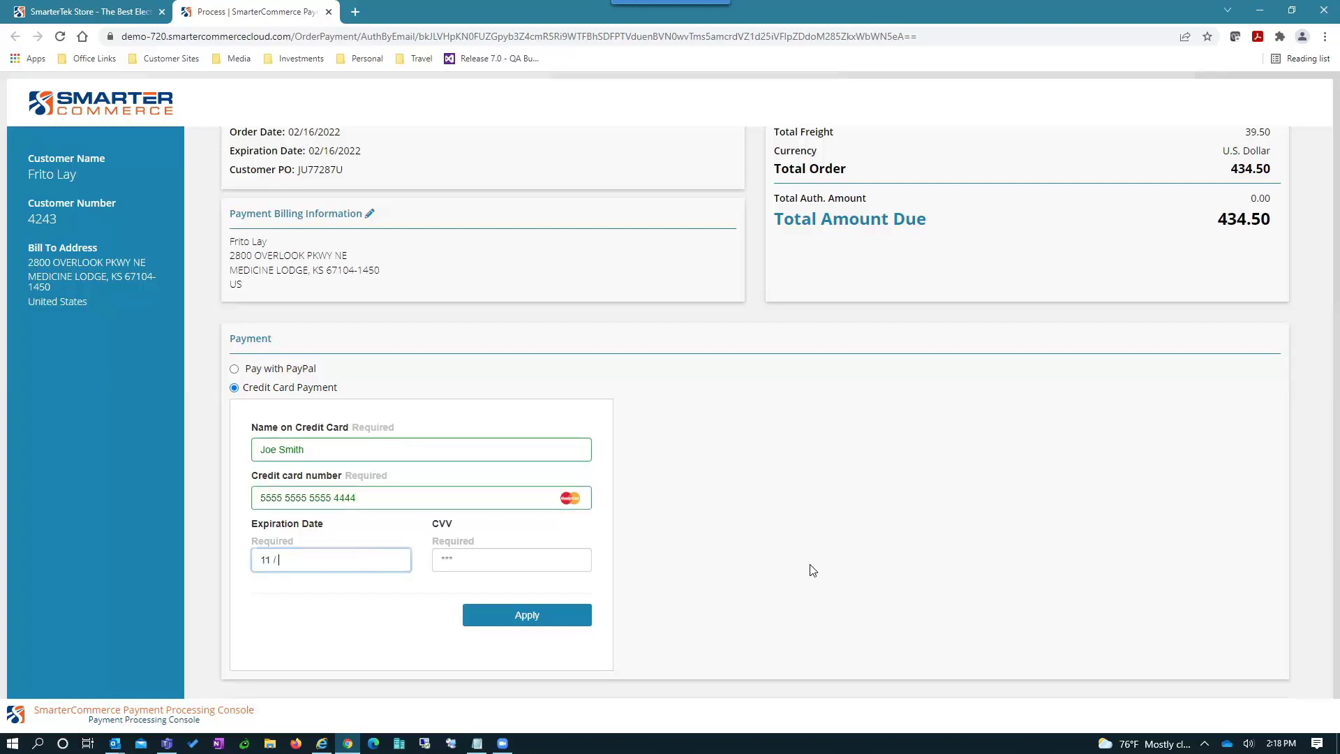
pyautogui.press('Tab')
pyautogui.write('123')
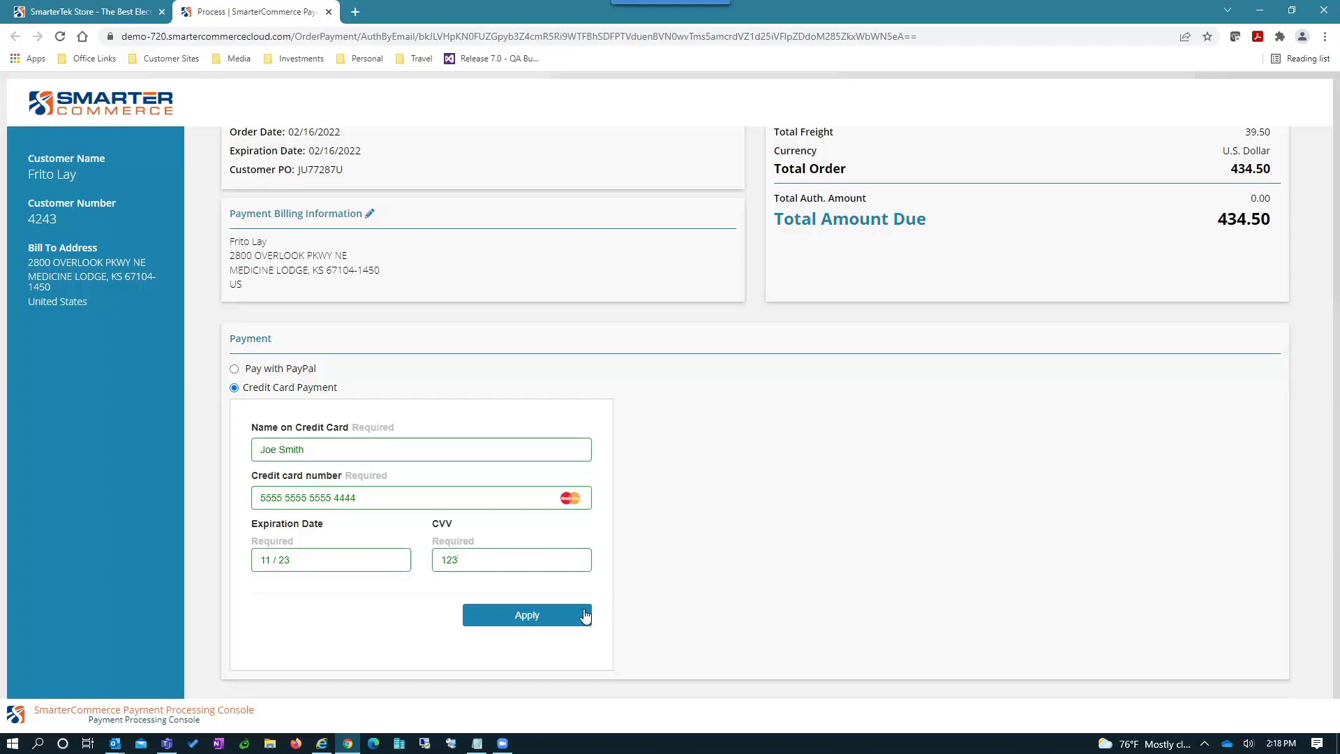
pyautogui.click(530, 620)
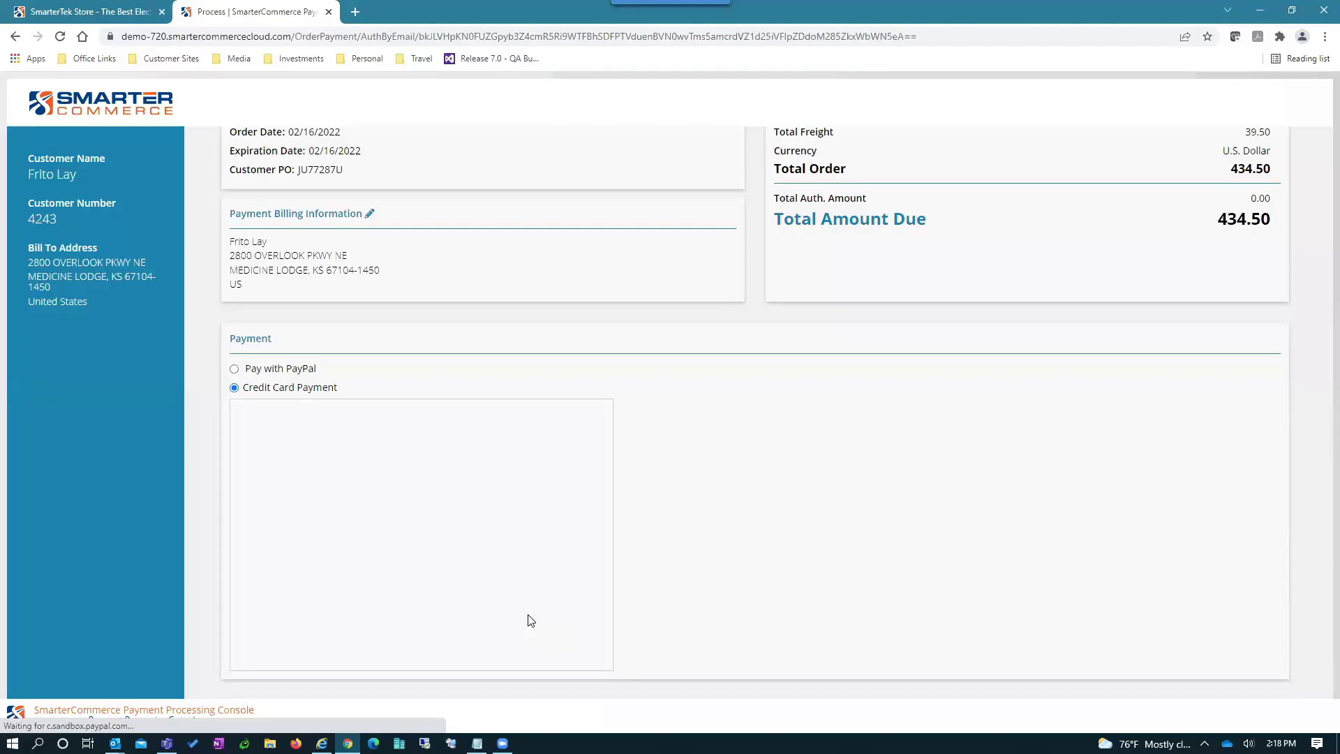
# - Process the 434.50 payment, check the submitted confirmation, and close the payment tab
pyautogui.scroll(-1, 471, 489)
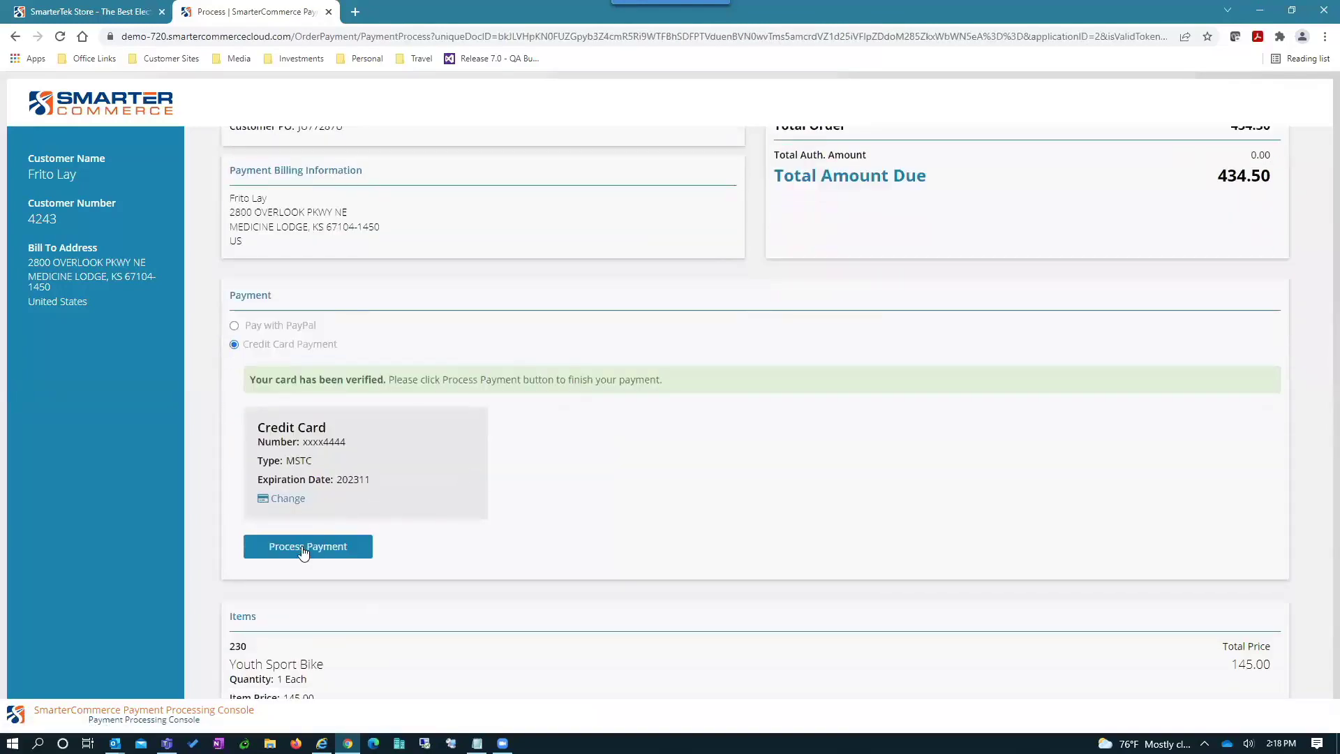
pyautogui.click(303, 551)
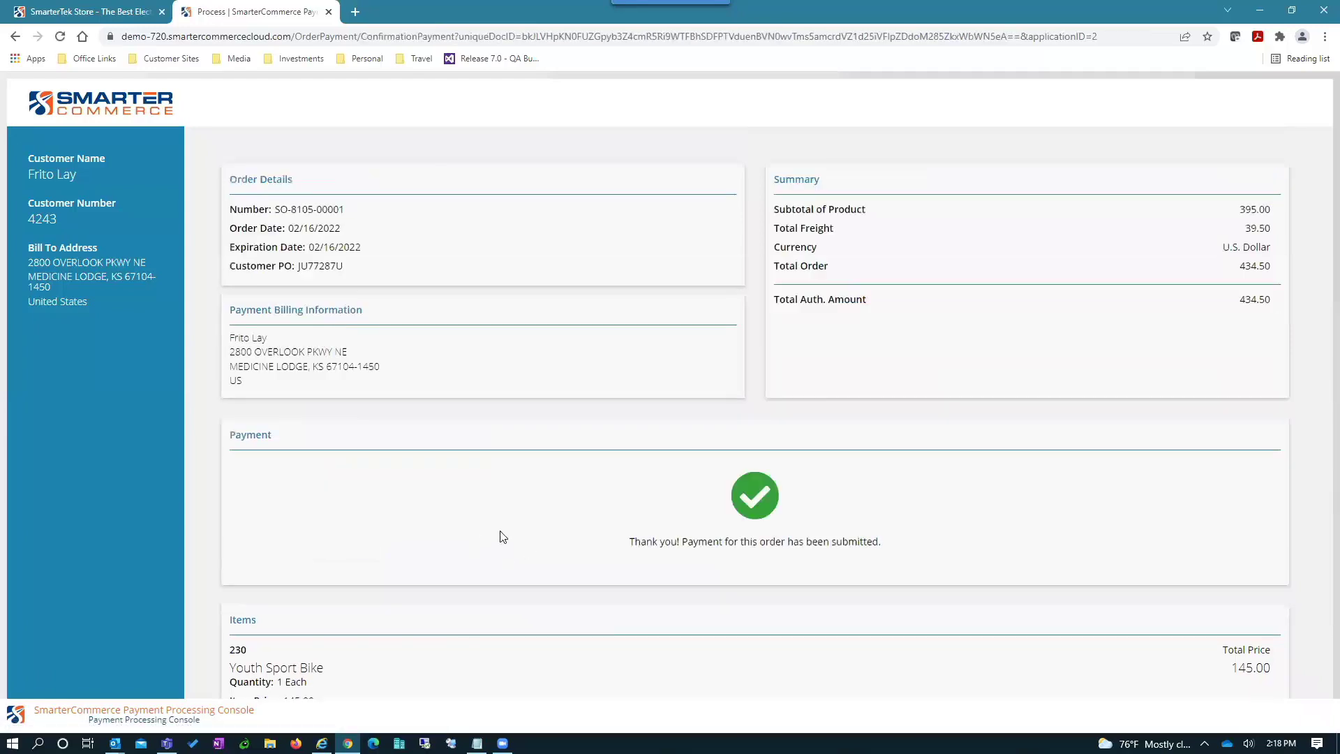
pyautogui.moveTo(639, 537); pyautogui.dragTo(877, 539)
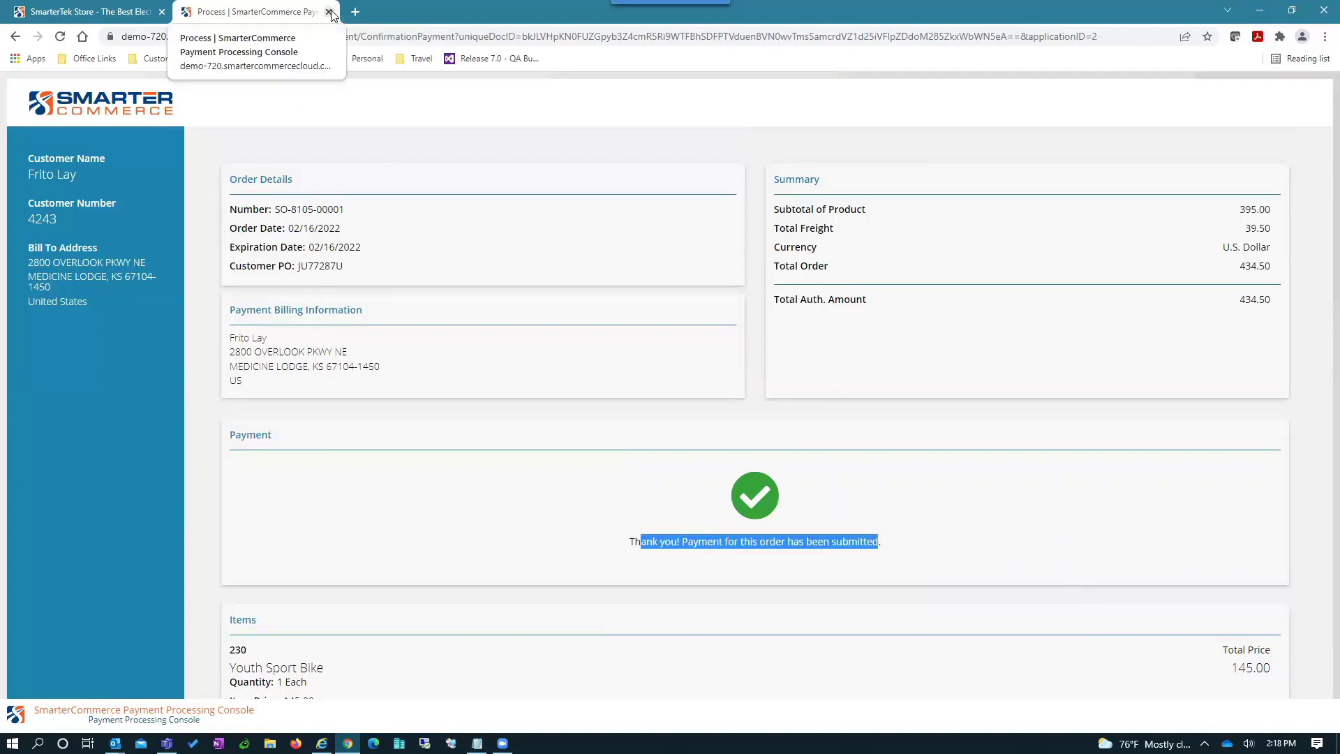
pyautogui.hotkey('ctrl', 'w')
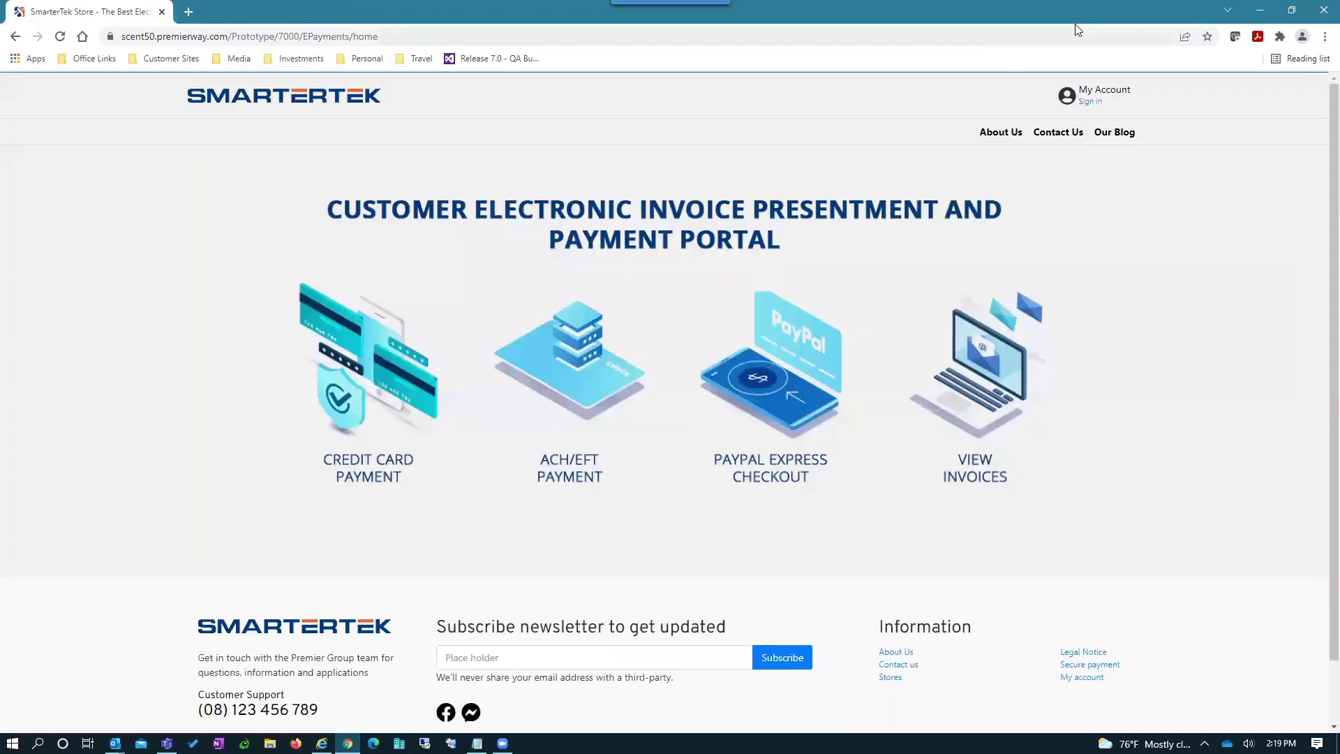
# - Close the payment request email, review the 434.50 authorization confirmation email, then close it
pyautogui.hotkey('ctrl', 'w')
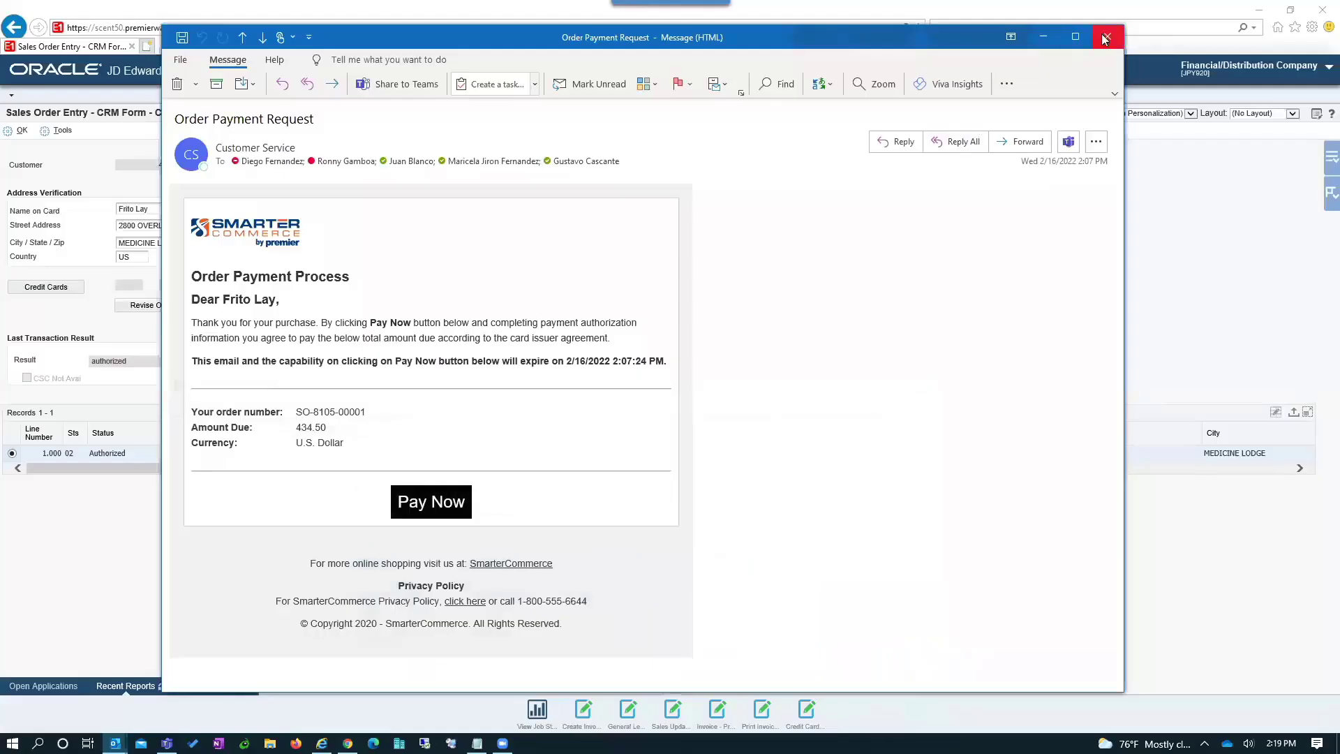
pyautogui.click(1109, 35)
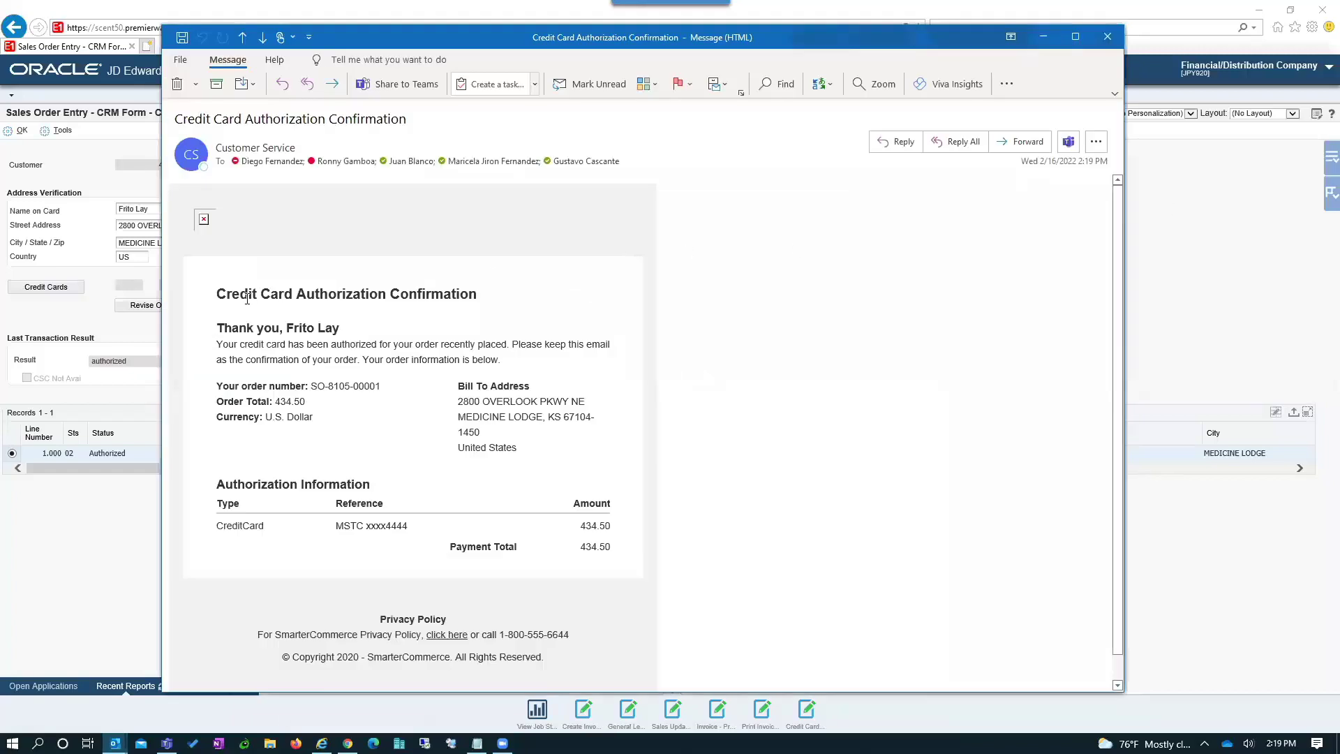
pyautogui.moveTo(296, 299); pyautogui.dragTo(409, 299)
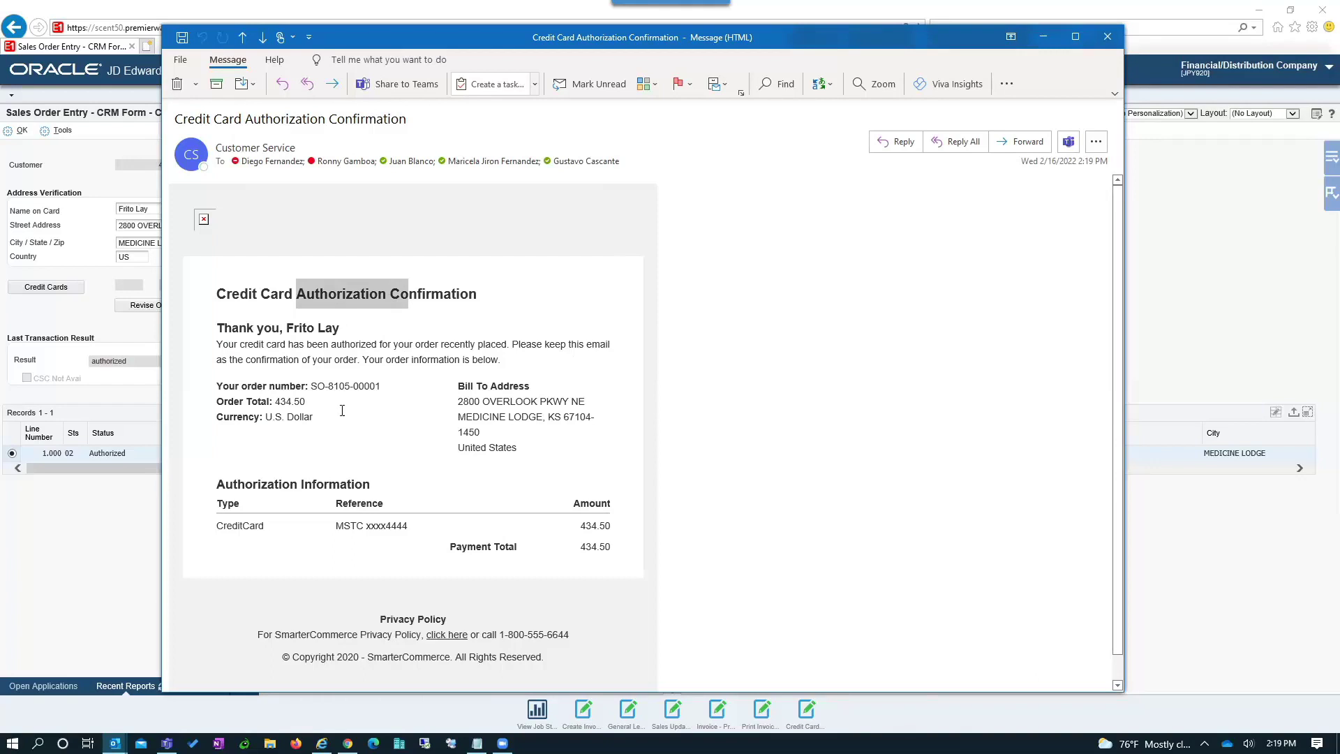
pyautogui.moveTo(328, 388); pyautogui.dragTo(353, 403)
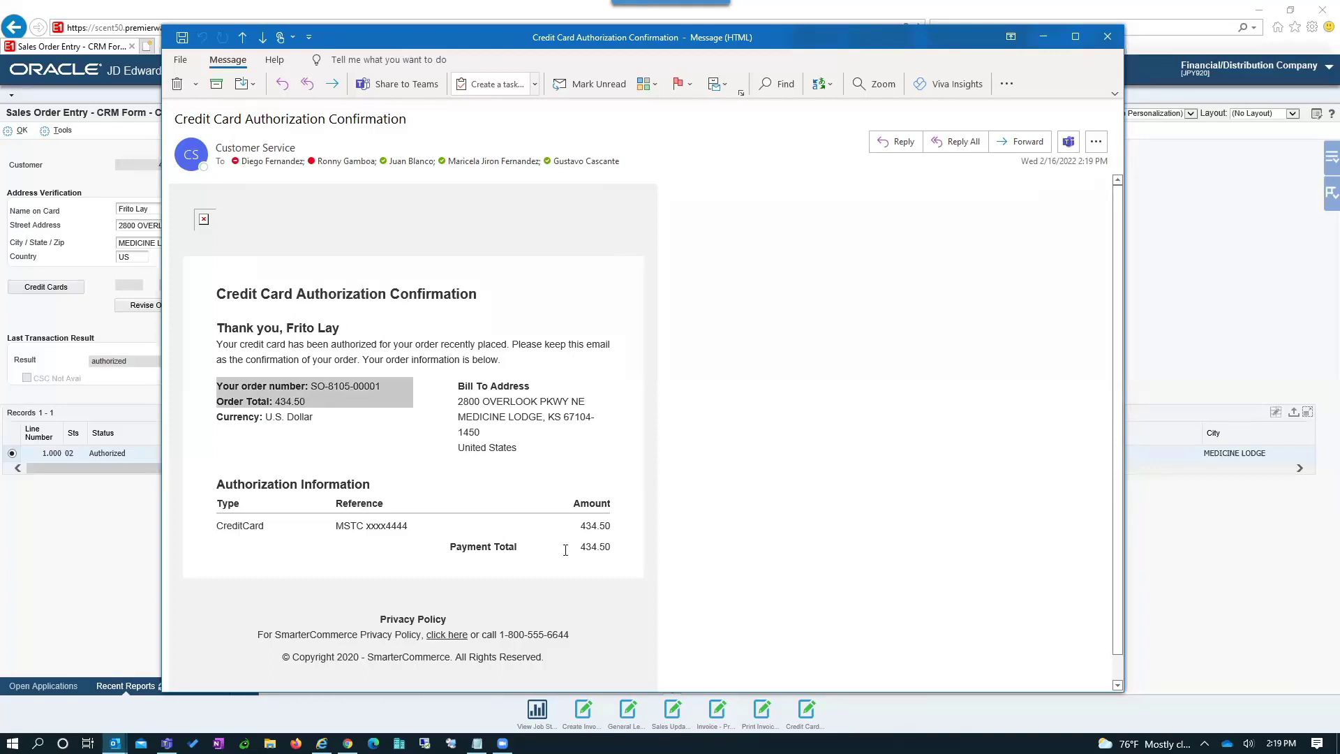
pyautogui.click(1116, 42)
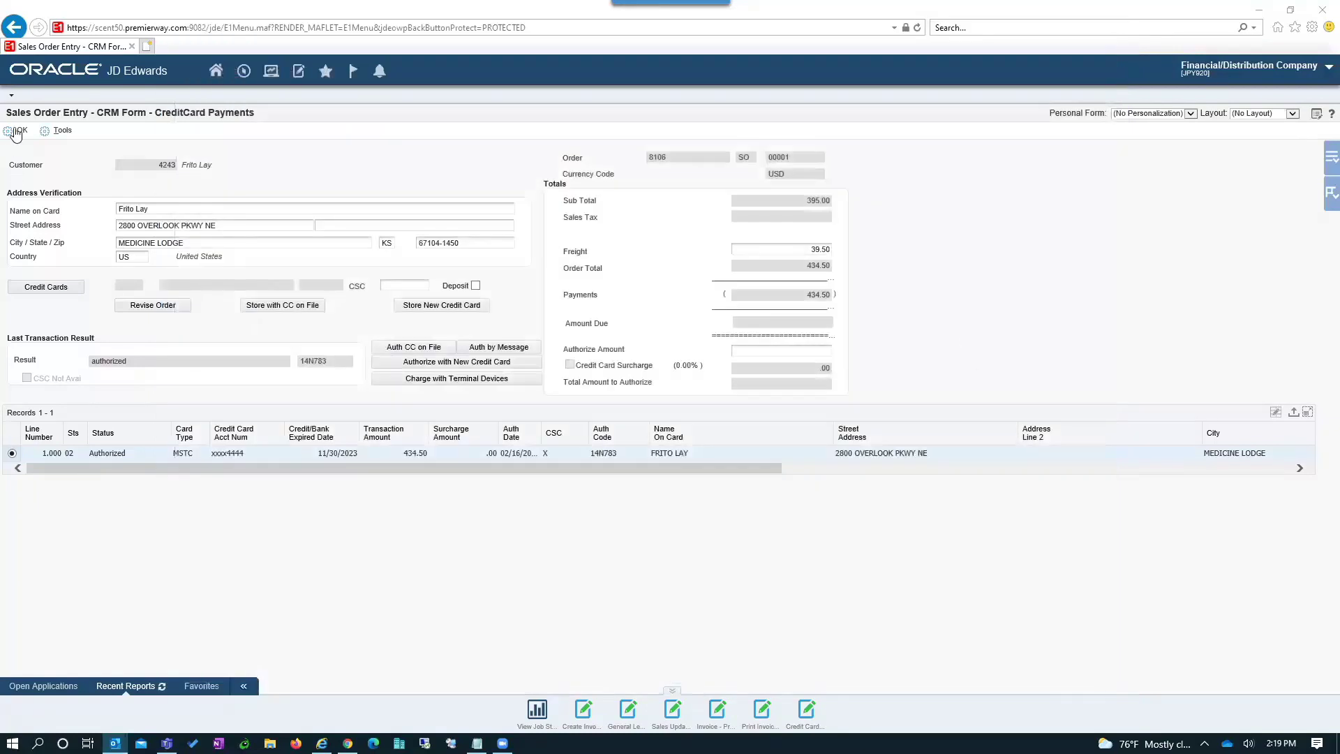
# - Accept the CreditCard Payments form and submit and close the paid order
pyautogui.click(17, 131)
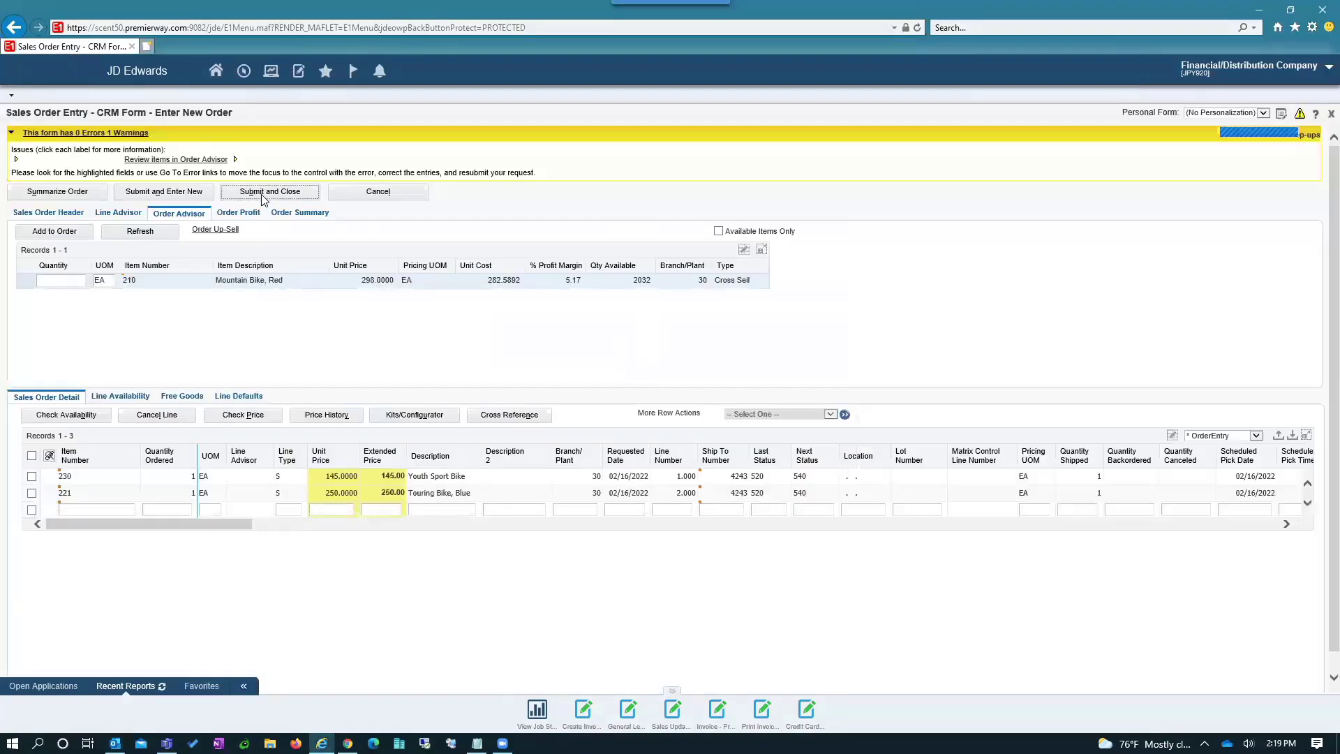
pyautogui.click(266, 192)
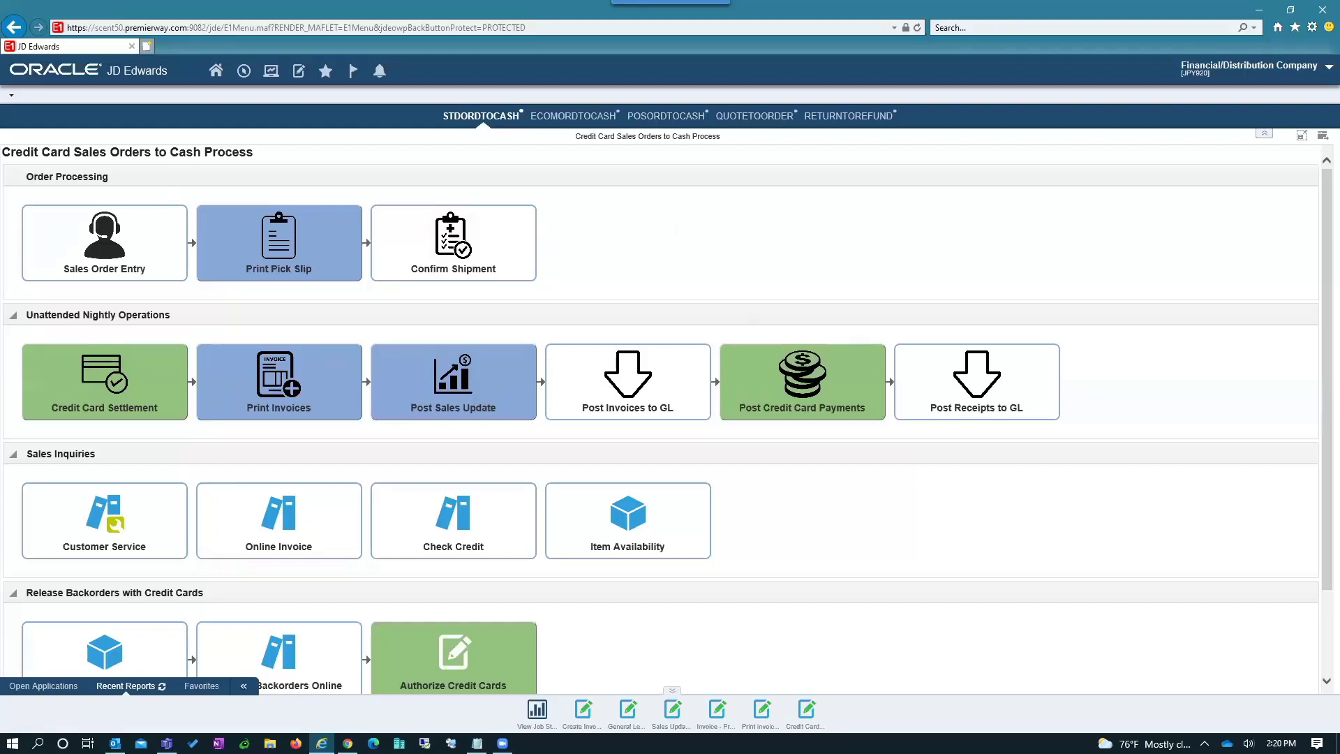
# - Start a new sales order with sold-to customer 4243
pyautogui.moveTo(126, 257)
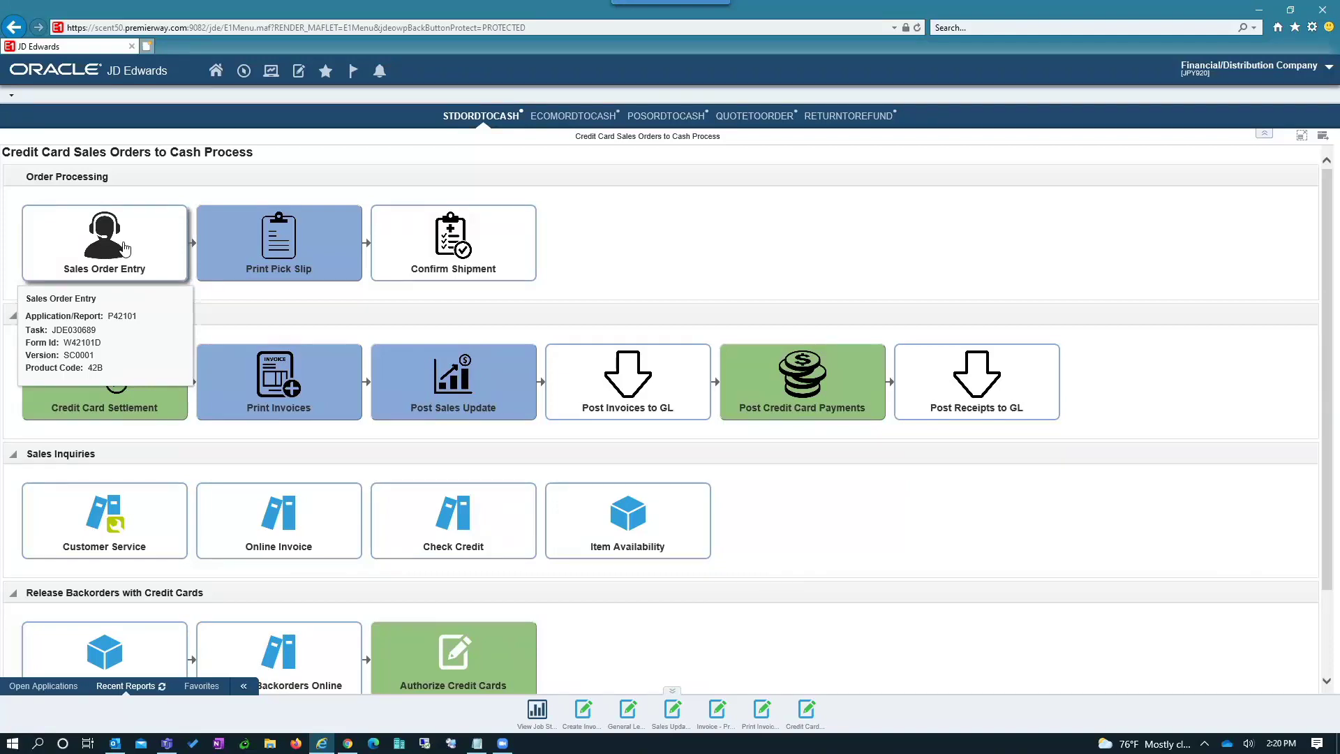
pyautogui.click(124, 247)
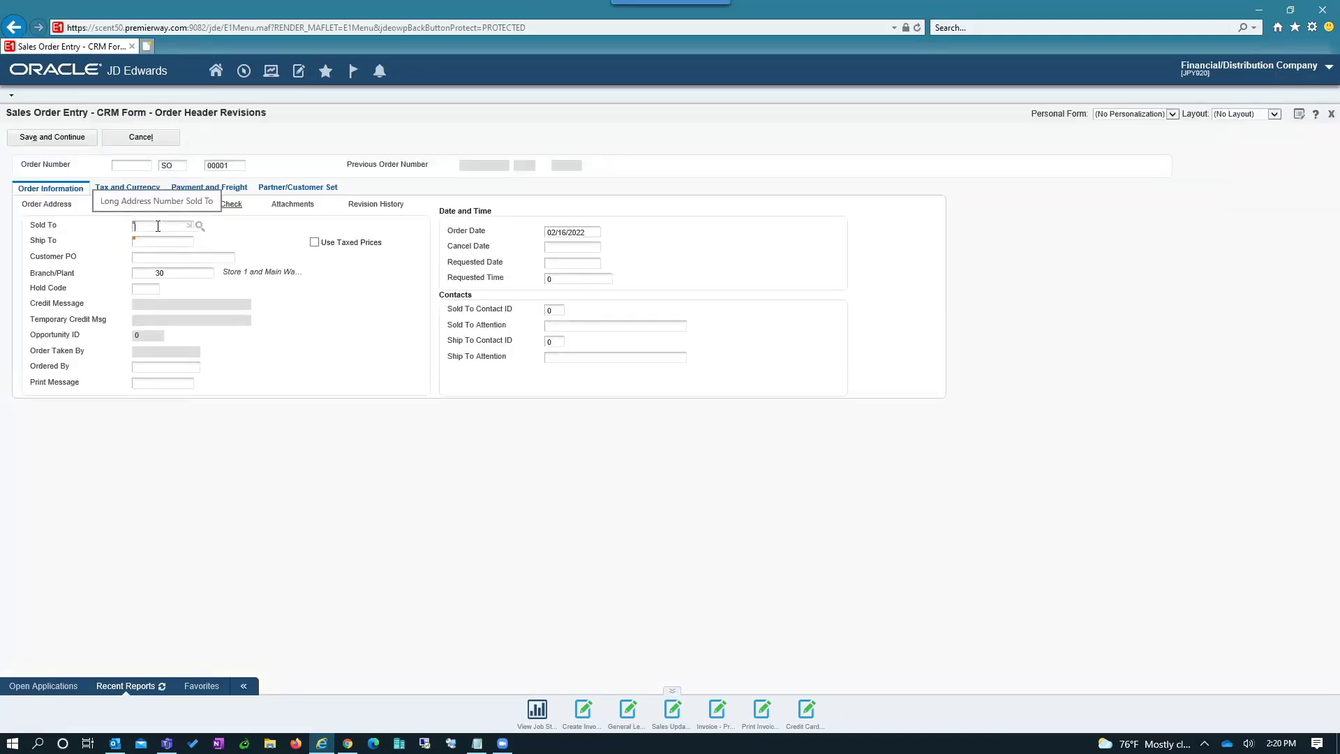
pyautogui.click(158, 226)
pyautogui.write('424')
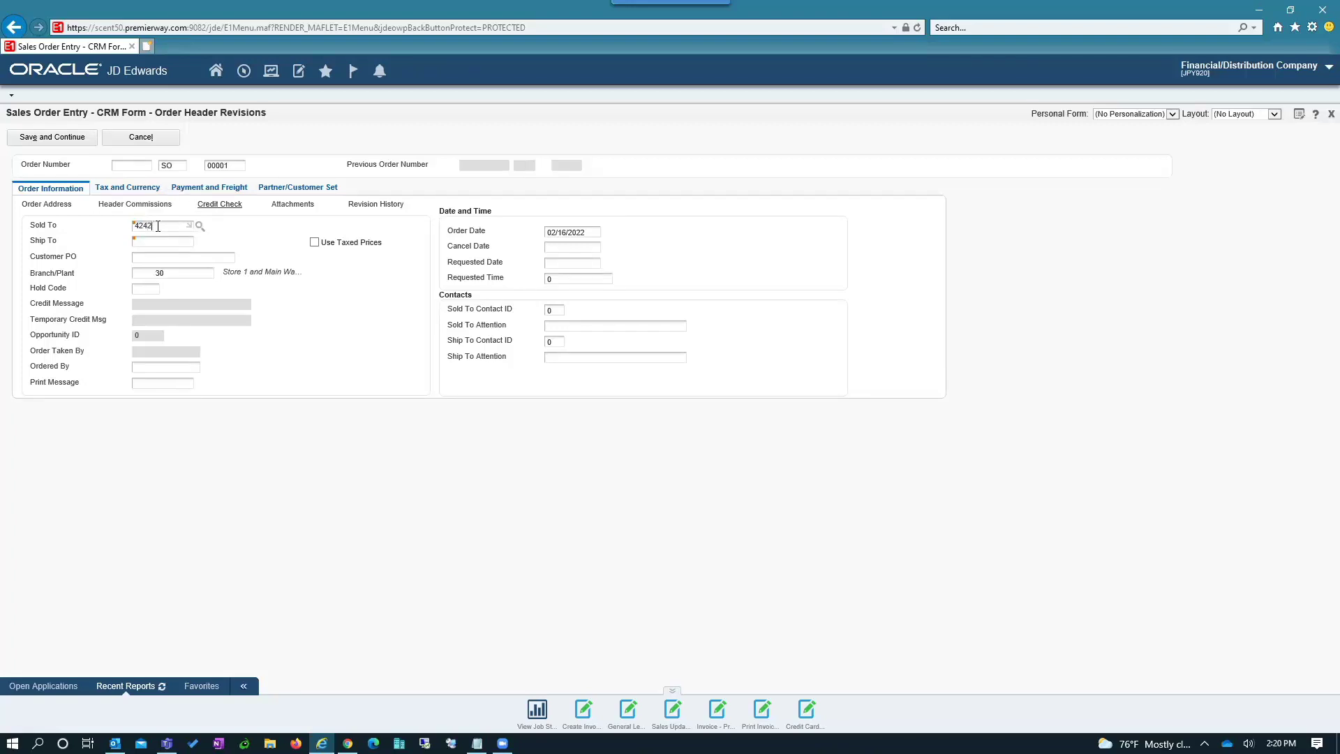
pyautogui.write('2')
pyautogui.press('BackSpace')
pyautogui.write('3')
# - Enter ship-to 4243 and customer PO 776477, then save the order header
pyautogui.write('424')
pyautogui.write('3')
pyautogui.press('Tab')
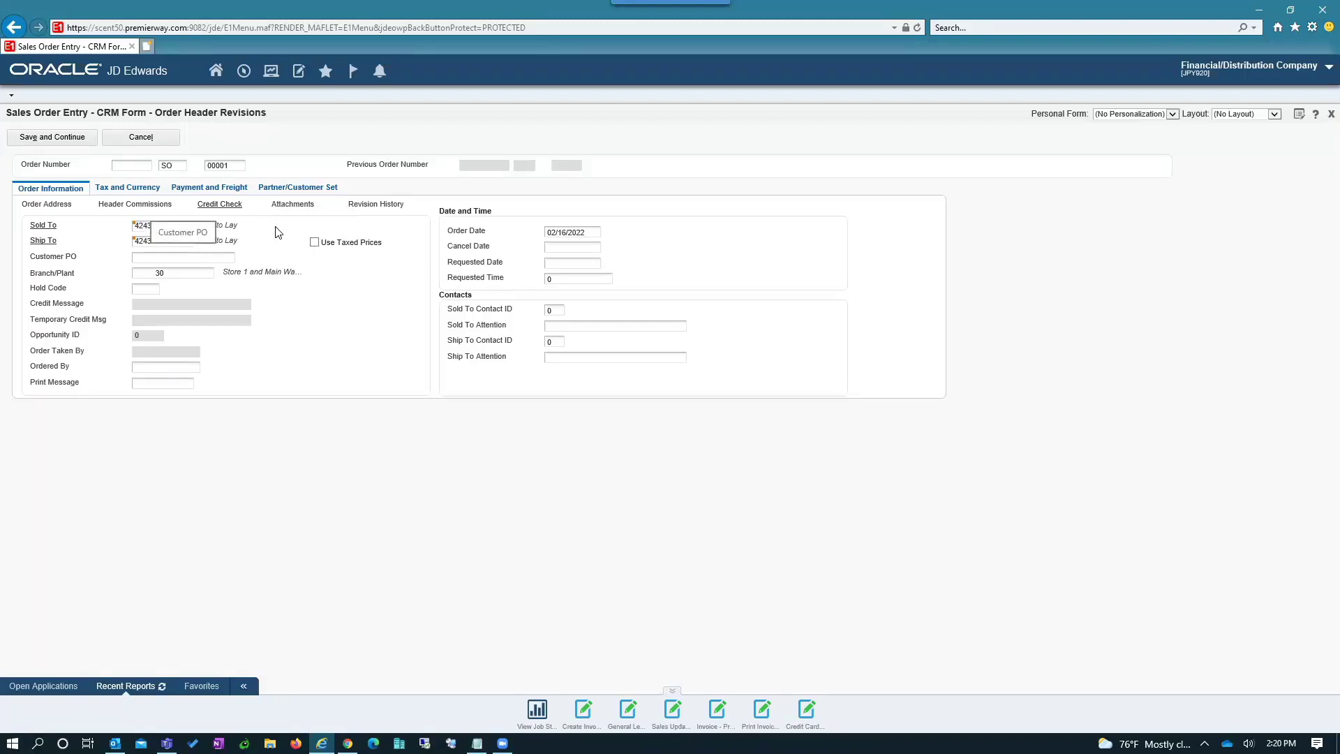
pyautogui.write('7764776')
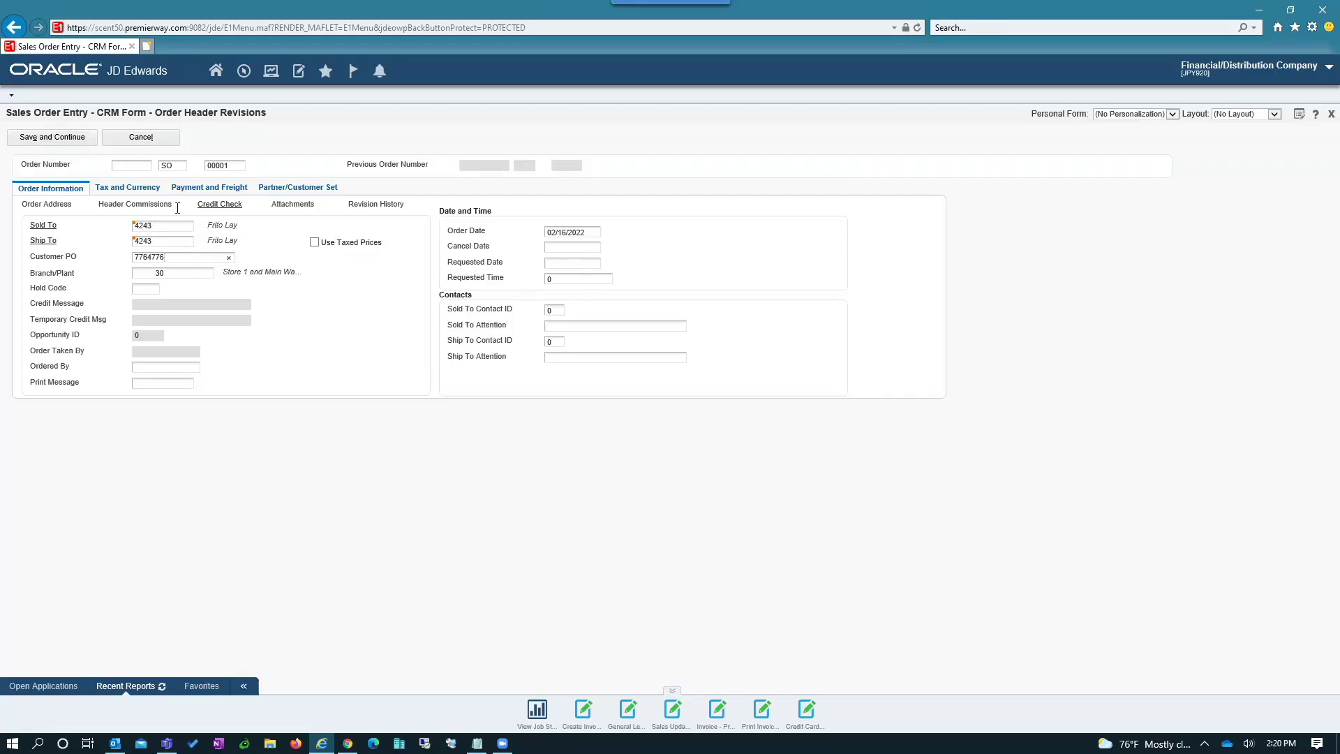
pyautogui.click(80, 139)
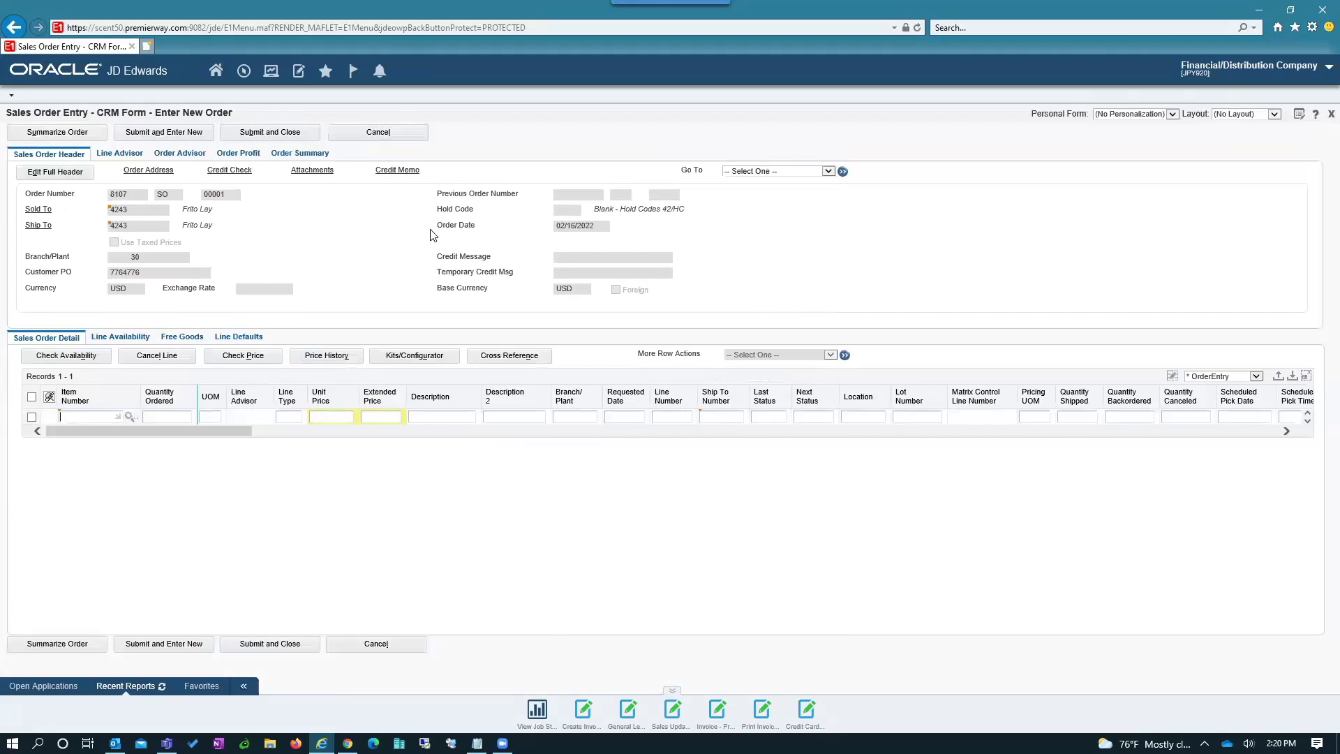
# - Add order lines for items 230 and 221 and submit the order
pyautogui.write('230')
pyautogui.press('Tab')
pyautogui.press('Down')
pyautogui.write('221')
pyautogui.press('Tab')
pyautogui.press('Down')
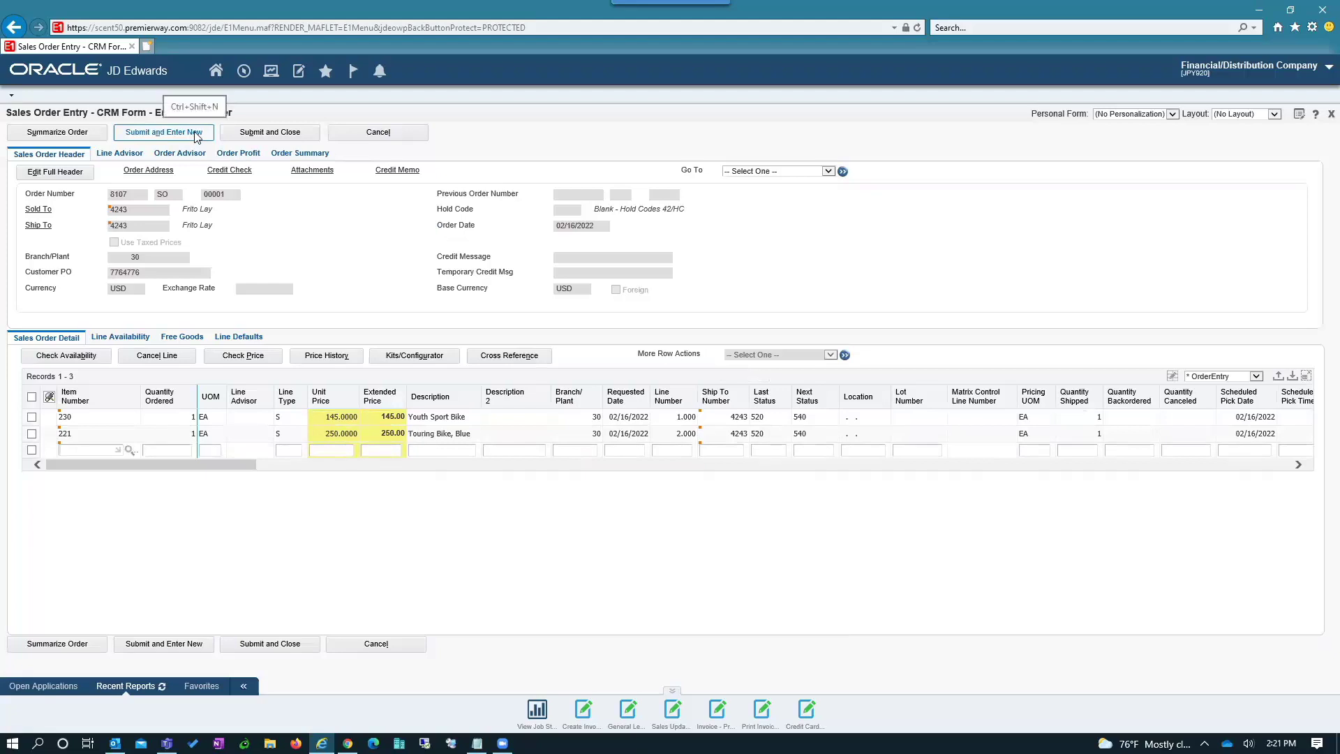
pyautogui.click(243, 140)
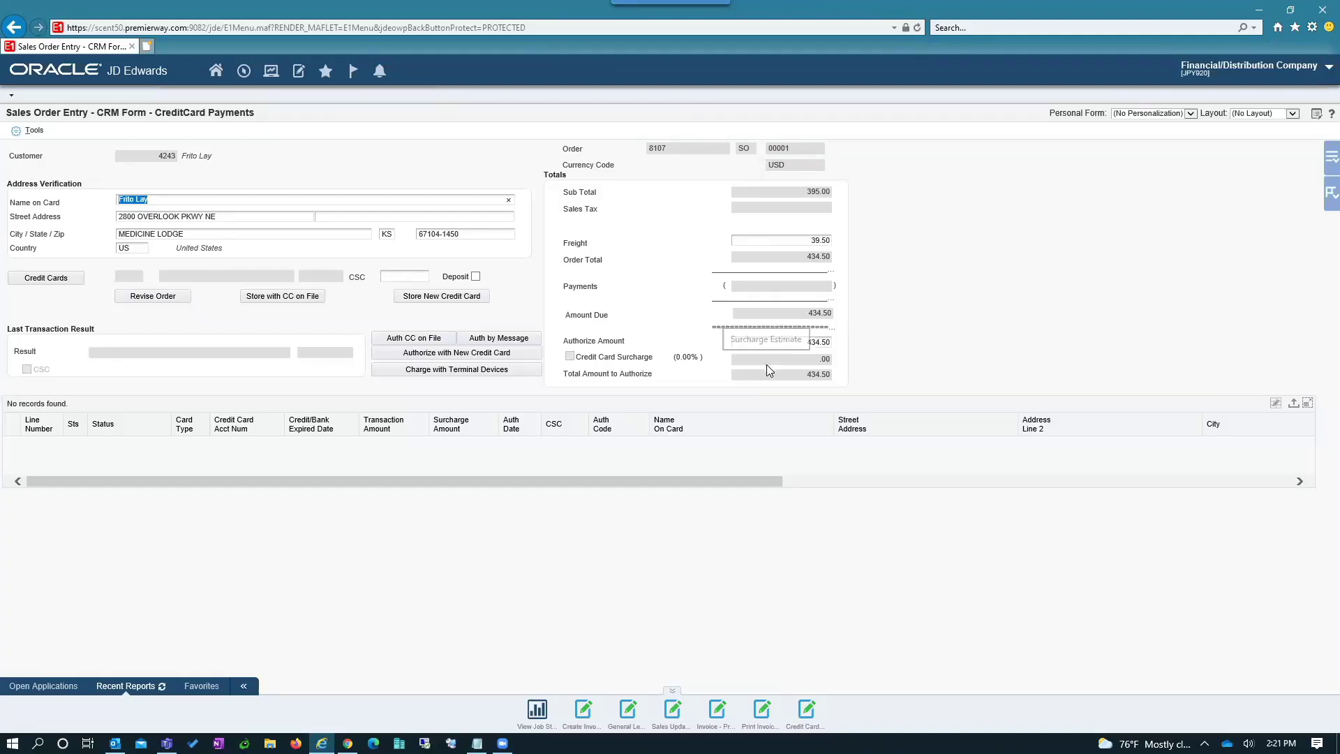
# - Change the freight charge from 39.50 to 0 so the totals recalculate to 395.00
pyautogui.click(802, 242)
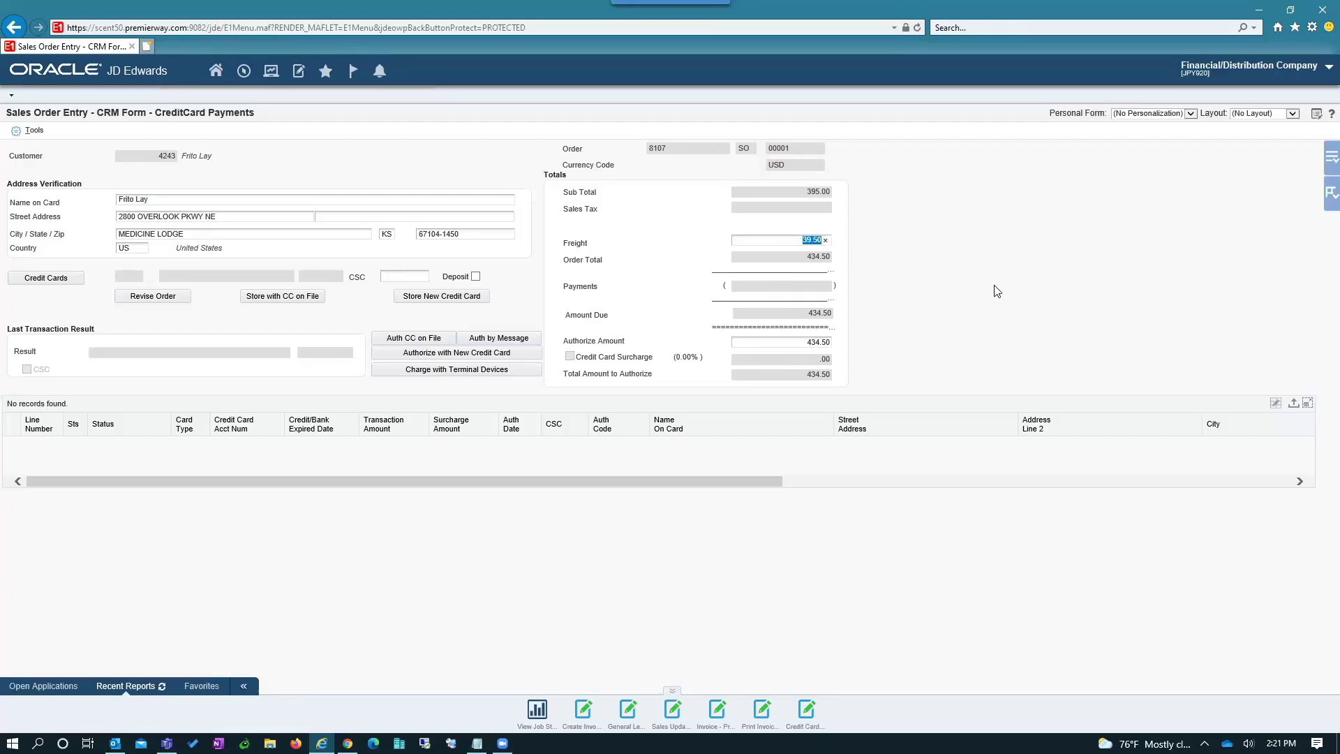
pyautogui.write('0')
pyautogui.click(916, 273)
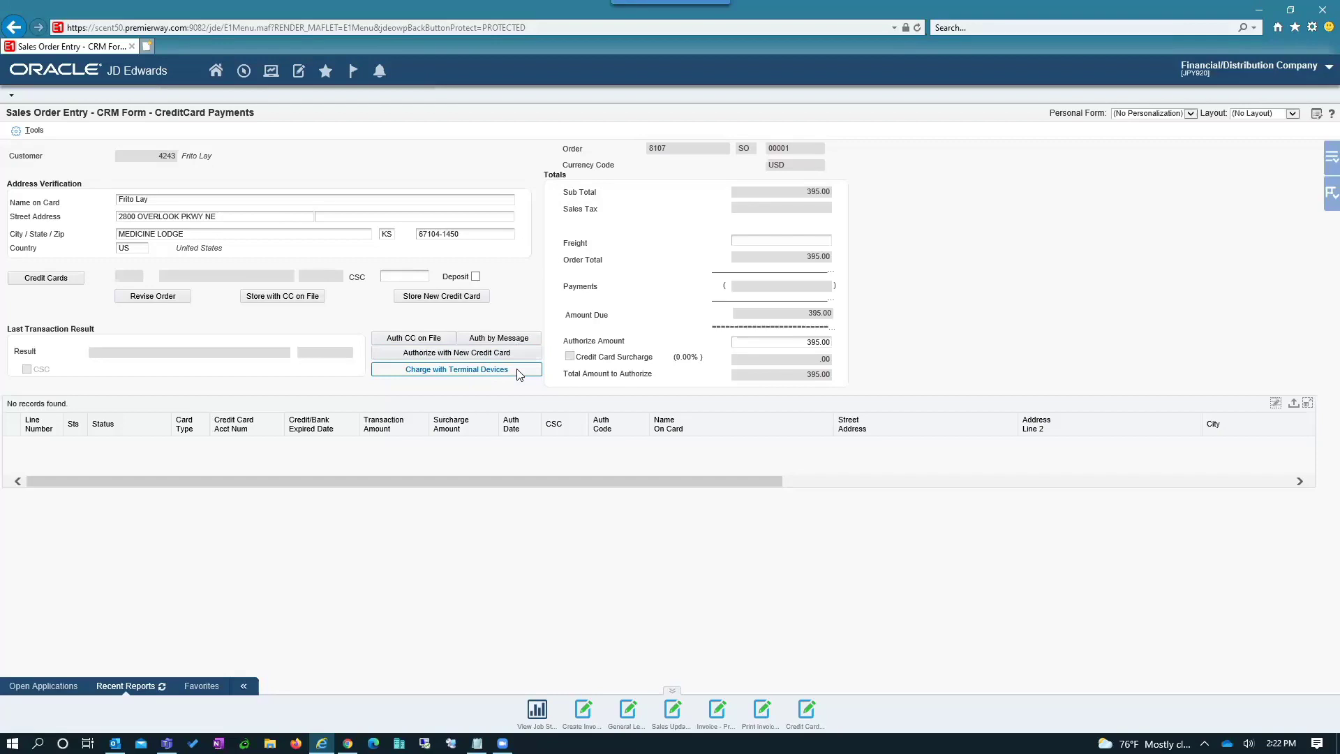
# - Charge 395.00 on the payment terminal and record the approved VISA result on order 8107
pyautogui.click(520, 370)
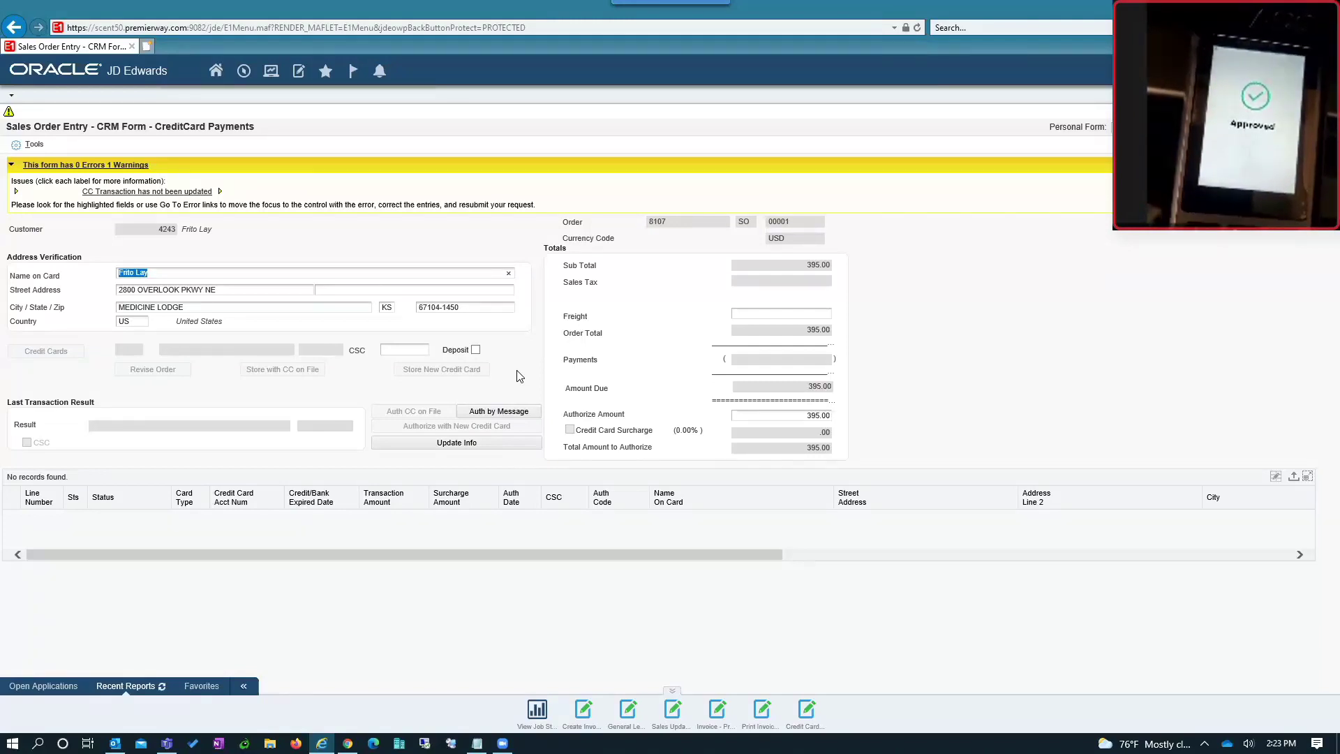
pyautogui.click(440, 445)
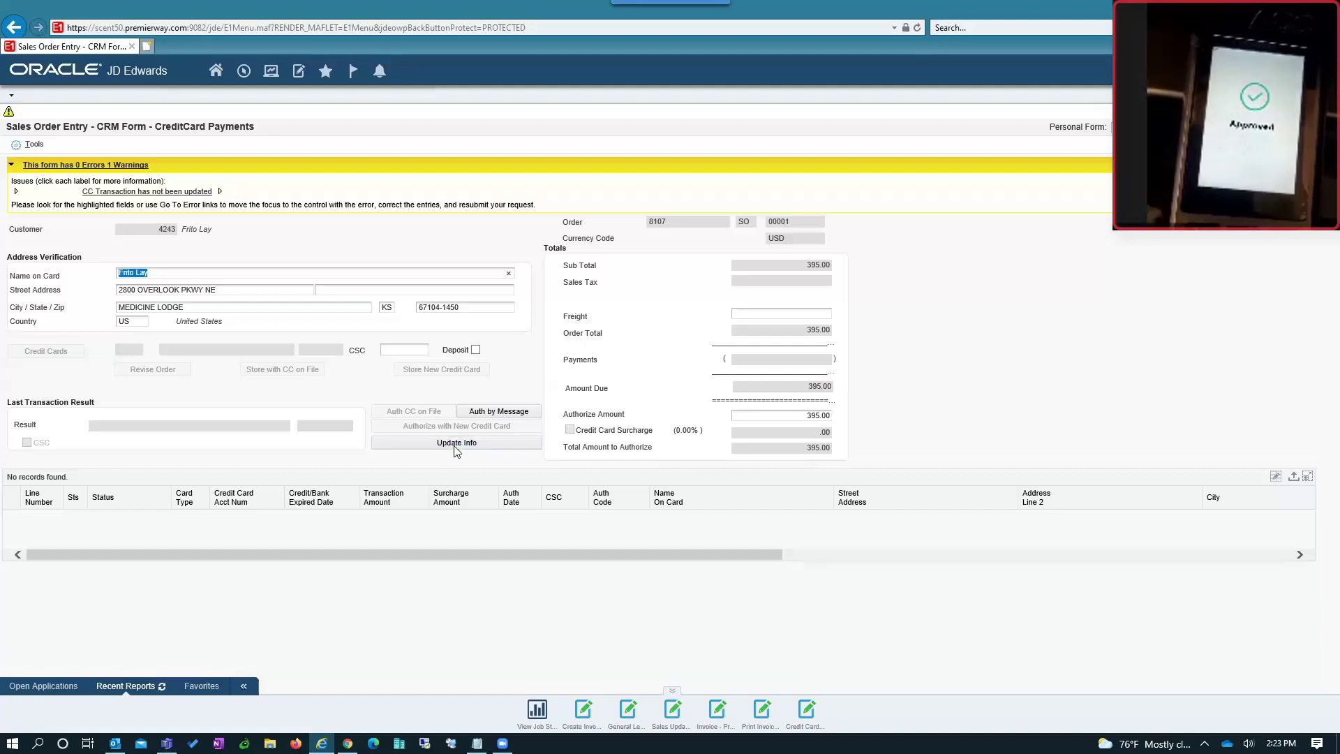
pyautogui.click(463, 446)
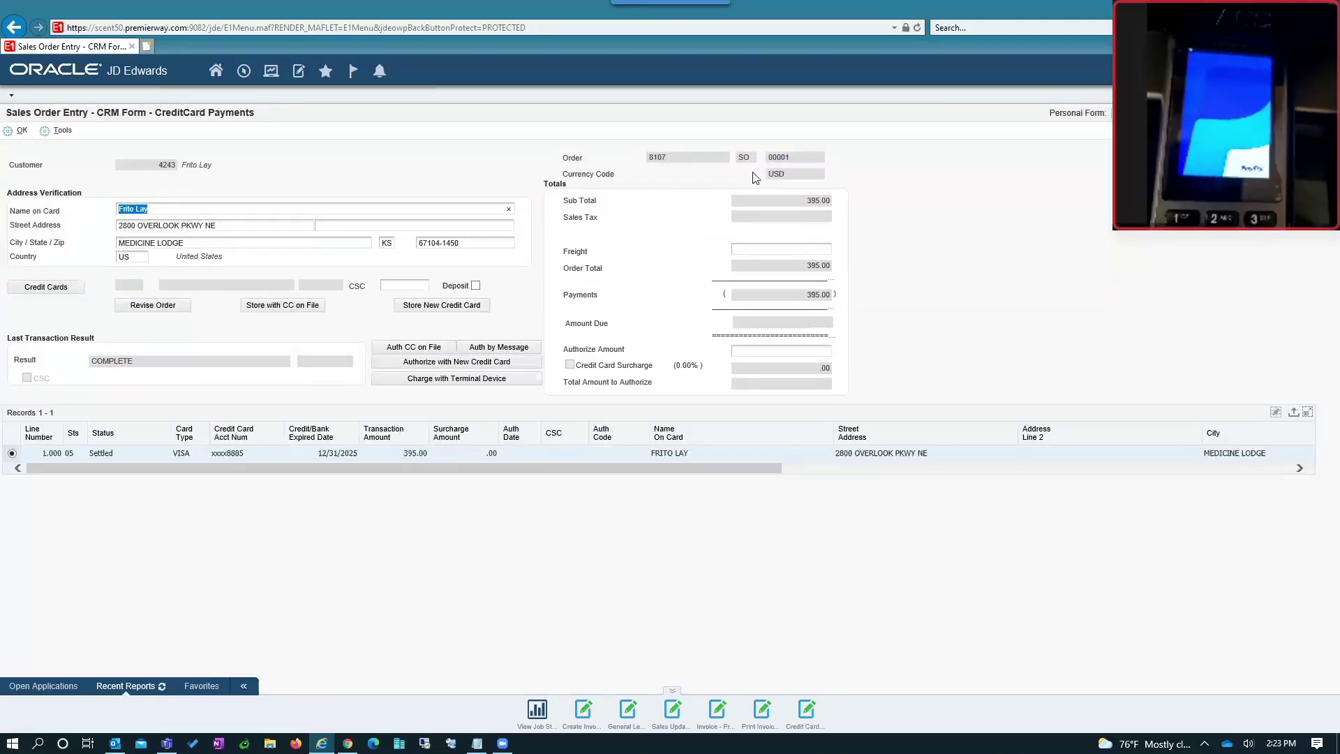
pyautogui.click(957, 152)
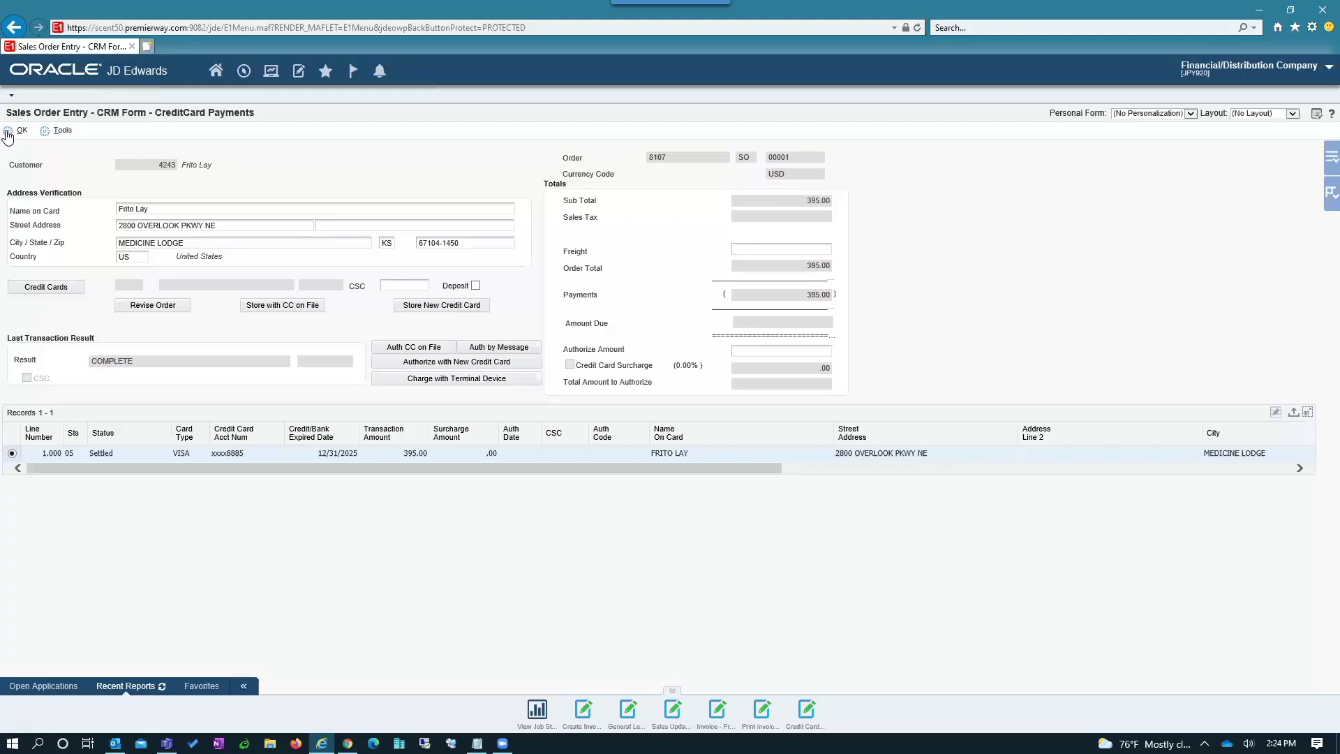
# - Accept the payment and submit and close sales order 8107
pyautogui.click(8, 135)
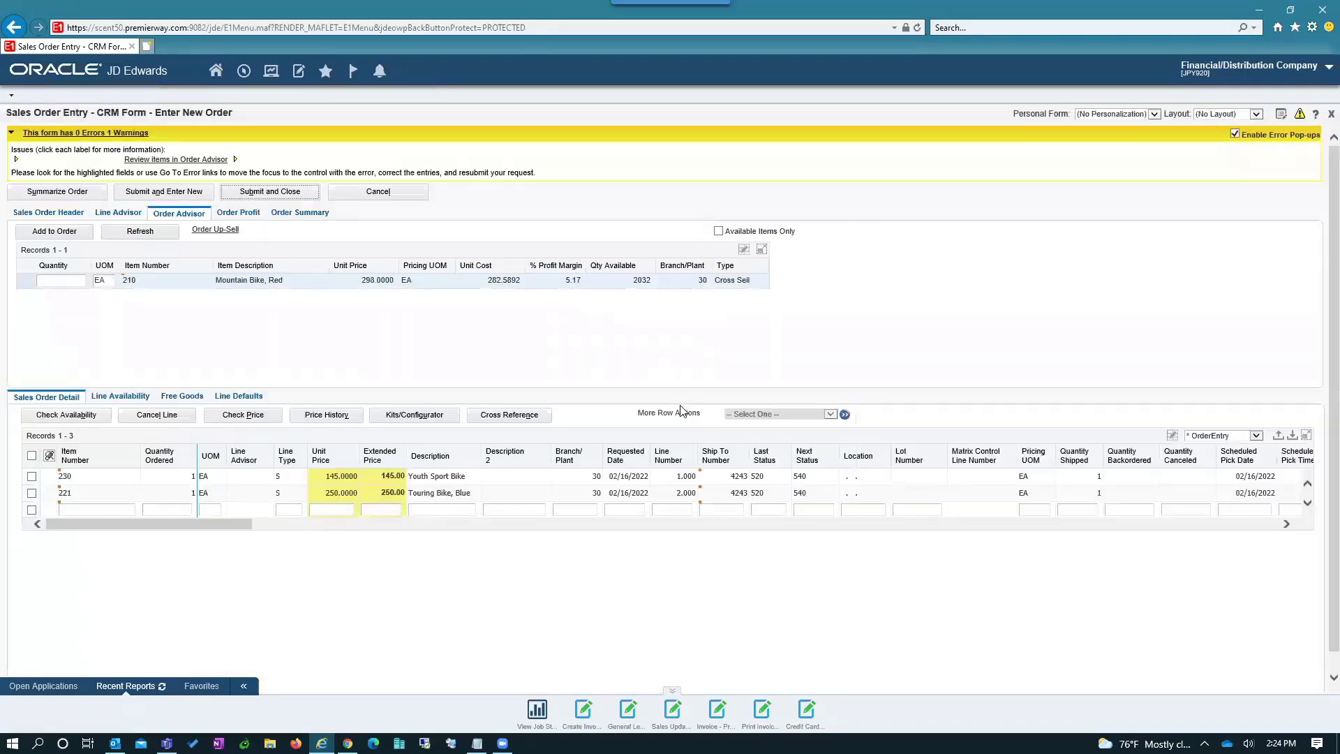
pyautogui.click(302, 199)
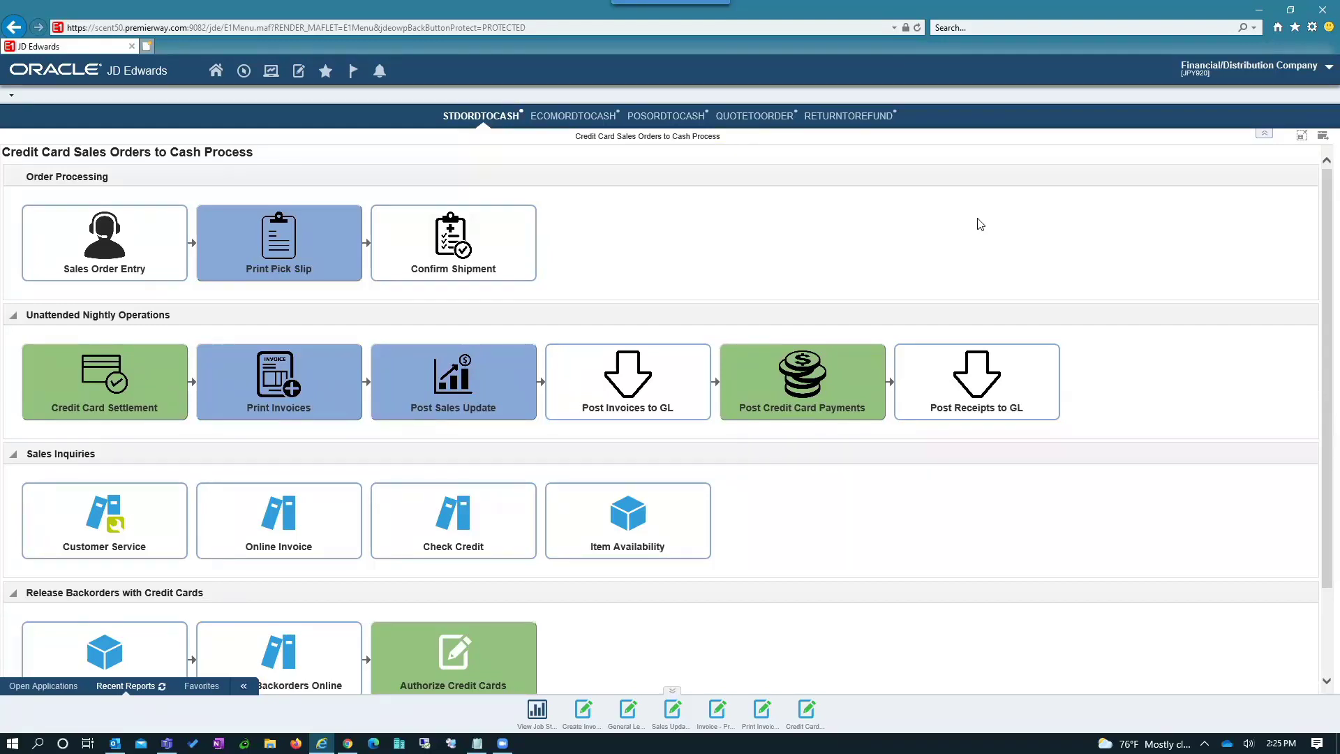
pyautogui.moveTo(91, 220)
pyautogui.moveTo(140, 261)
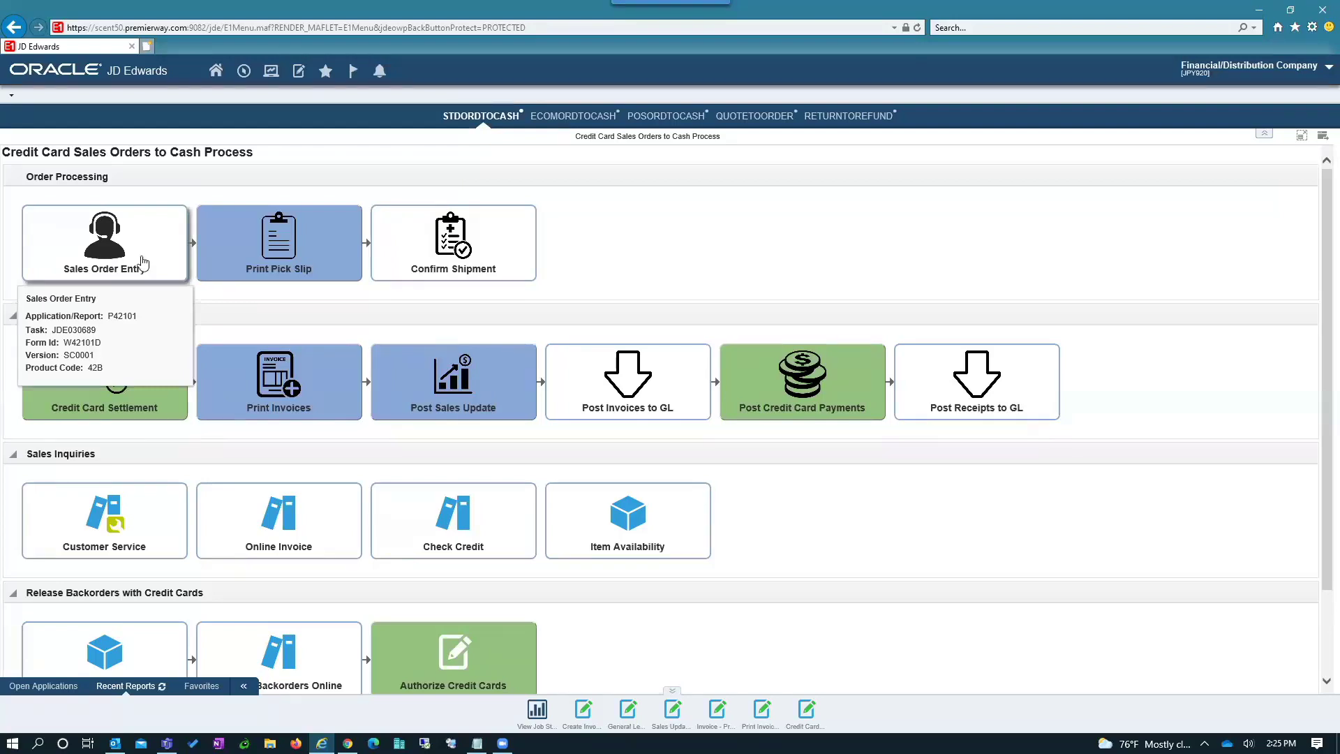
pyautogui.moveTo(318, 247)
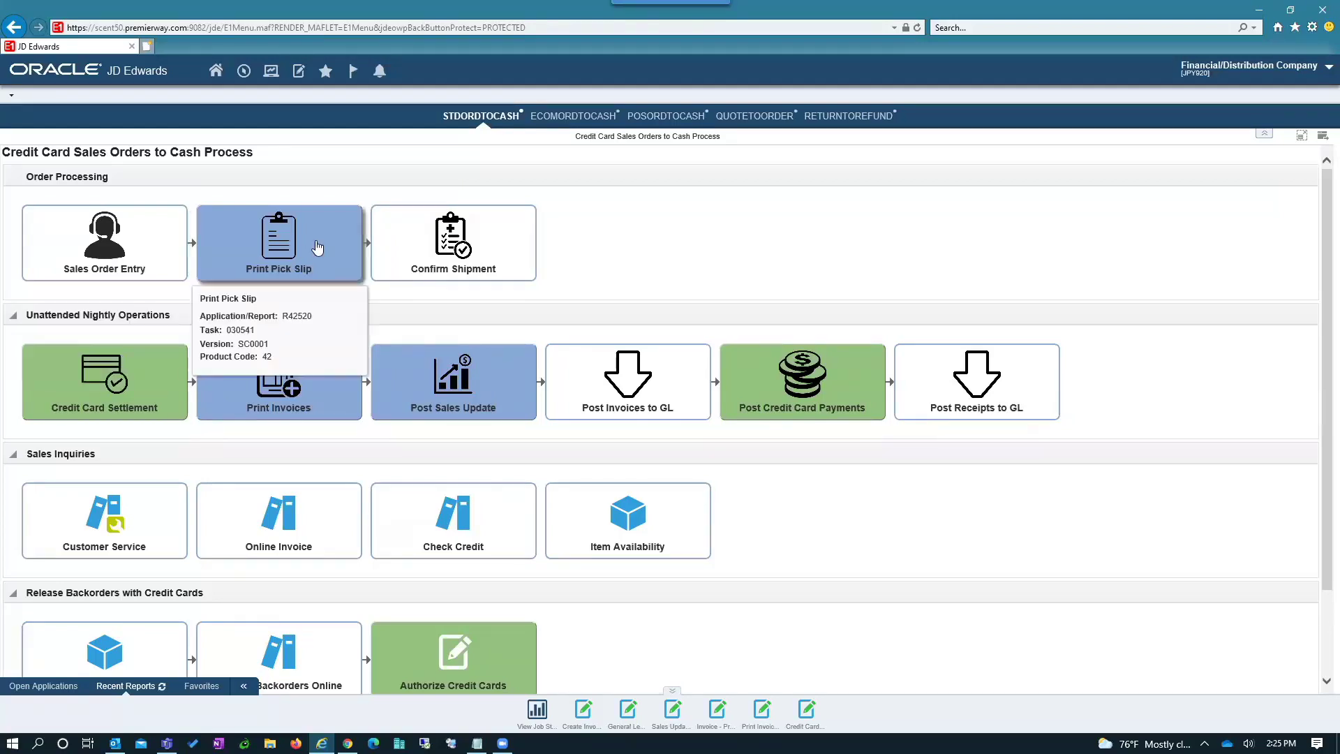
pyautogui.moveTo(457, 258)
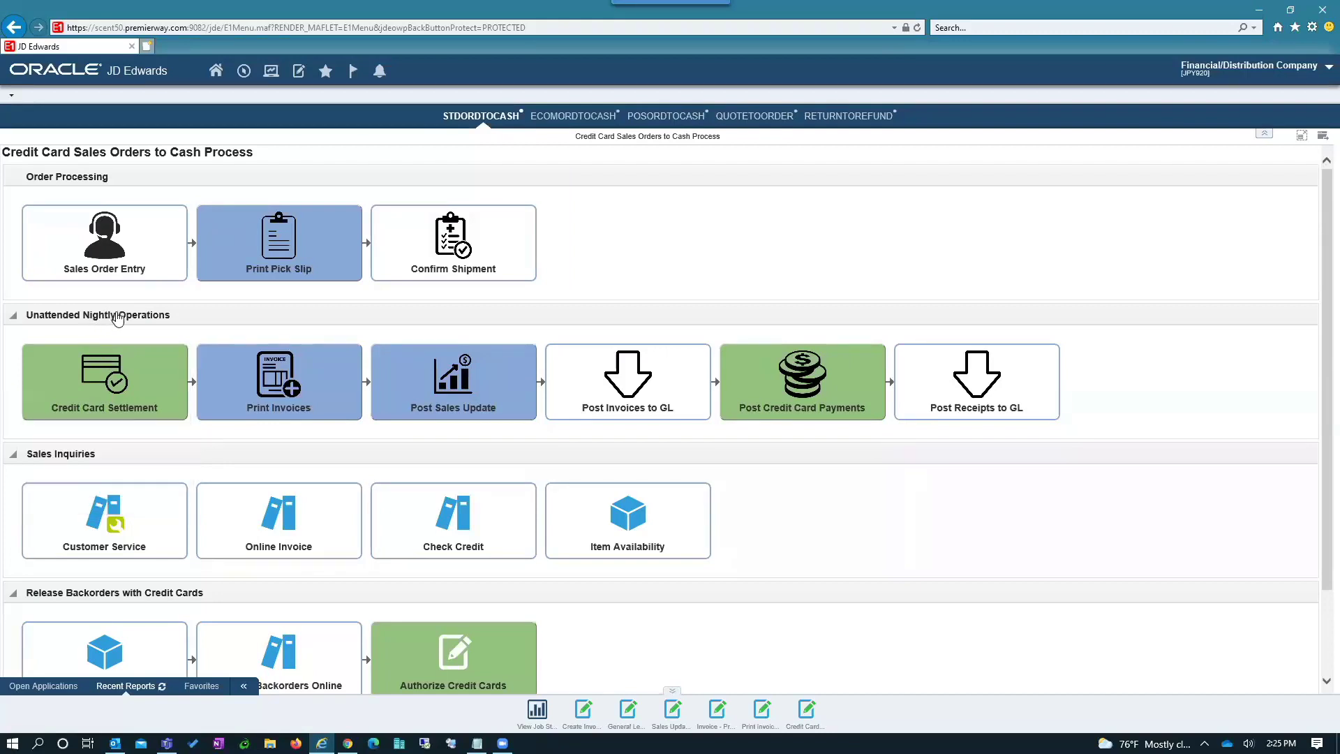
# - Open the Credit Card Batch Settlement report PDF, enlarge it to read the 483.00 VISA settlement, then close it
pyautogui.moveTo(143, 368)
pyautogui.click(805, 719)
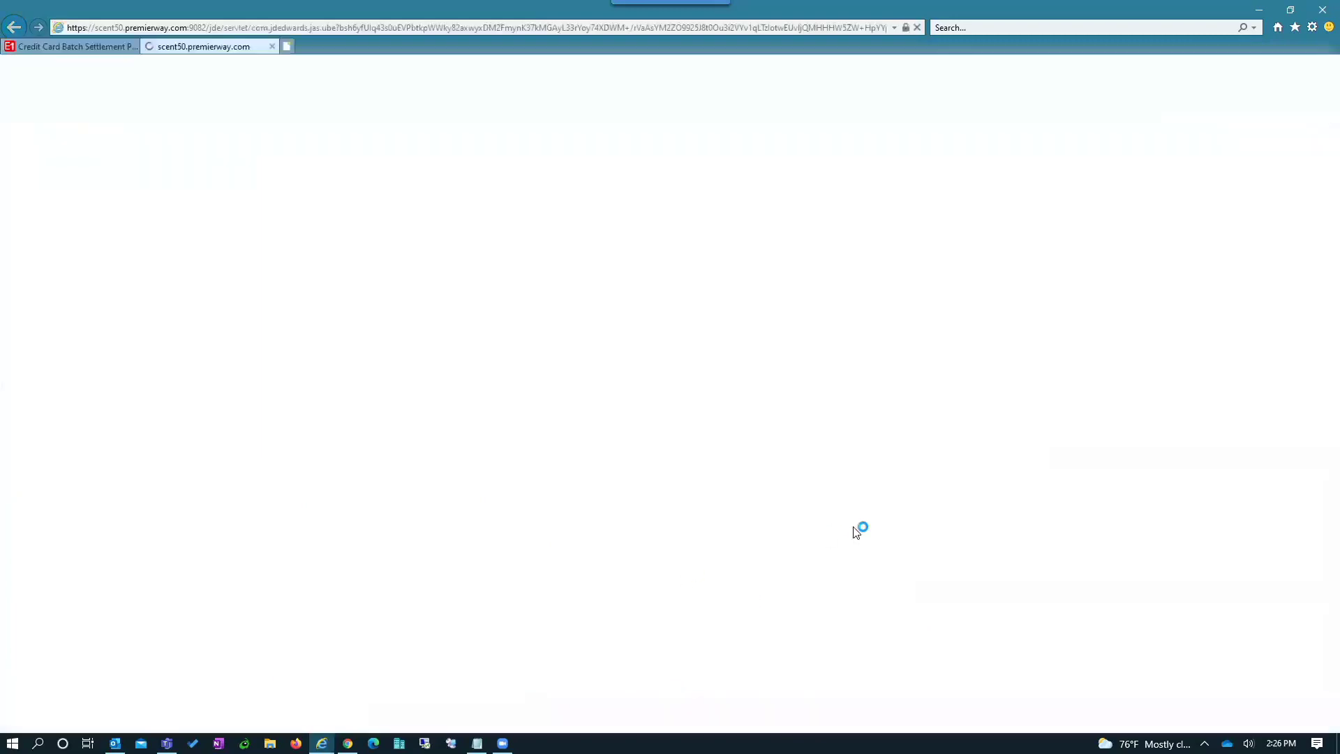
pyautogui.click(842, 718)
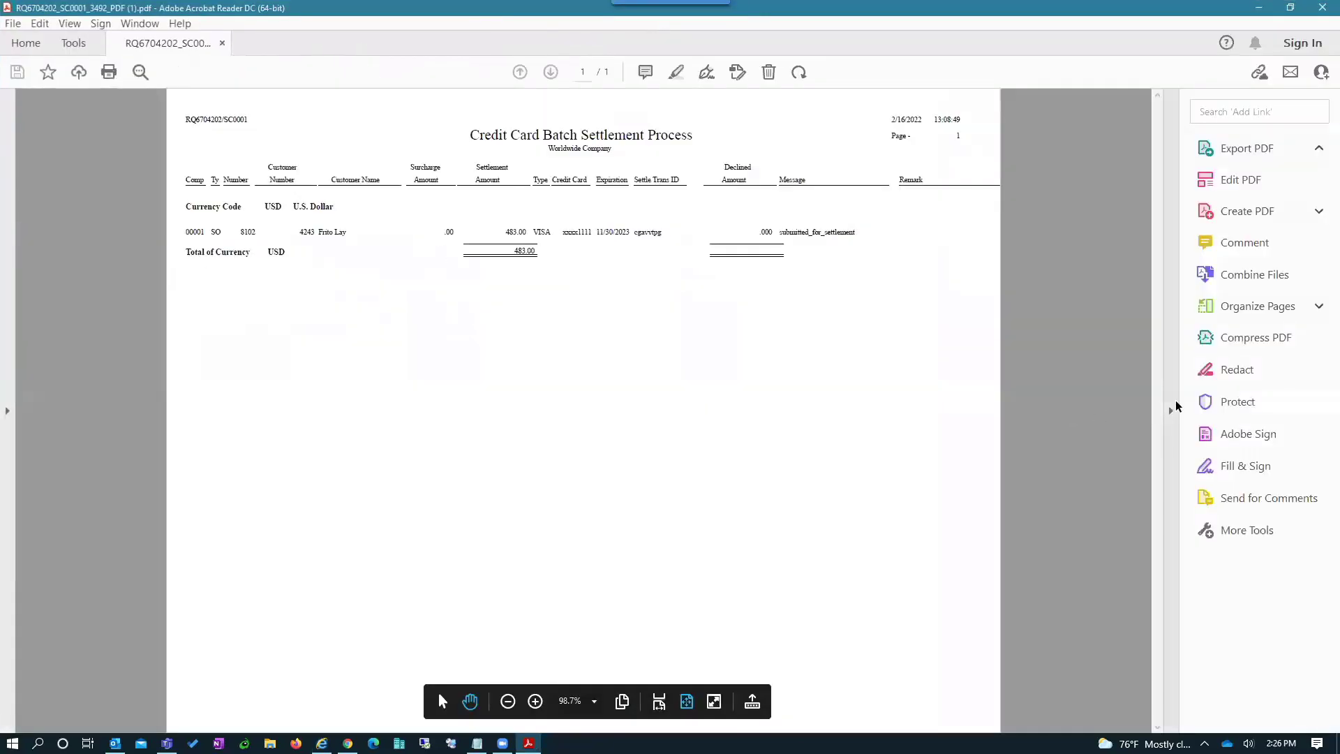
pyautogui.click(1172, 409)
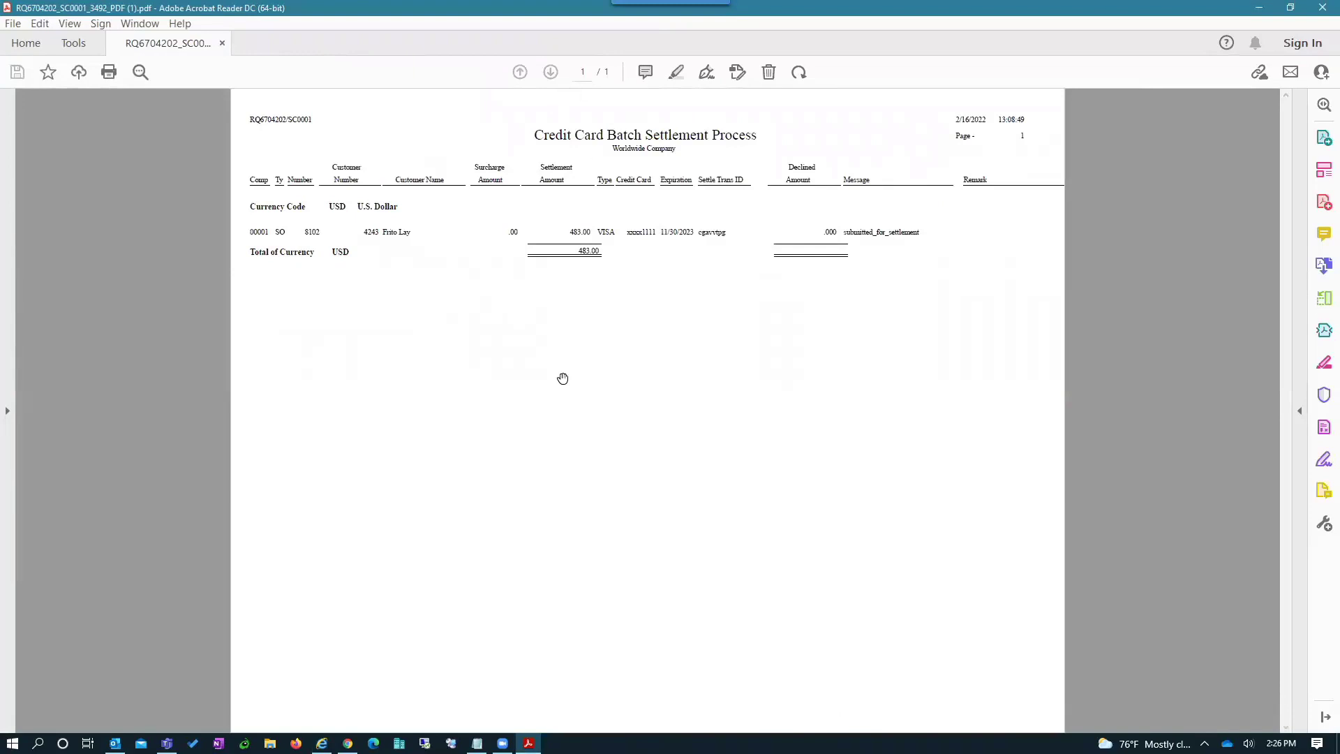
pyautogui.click(602, 703)
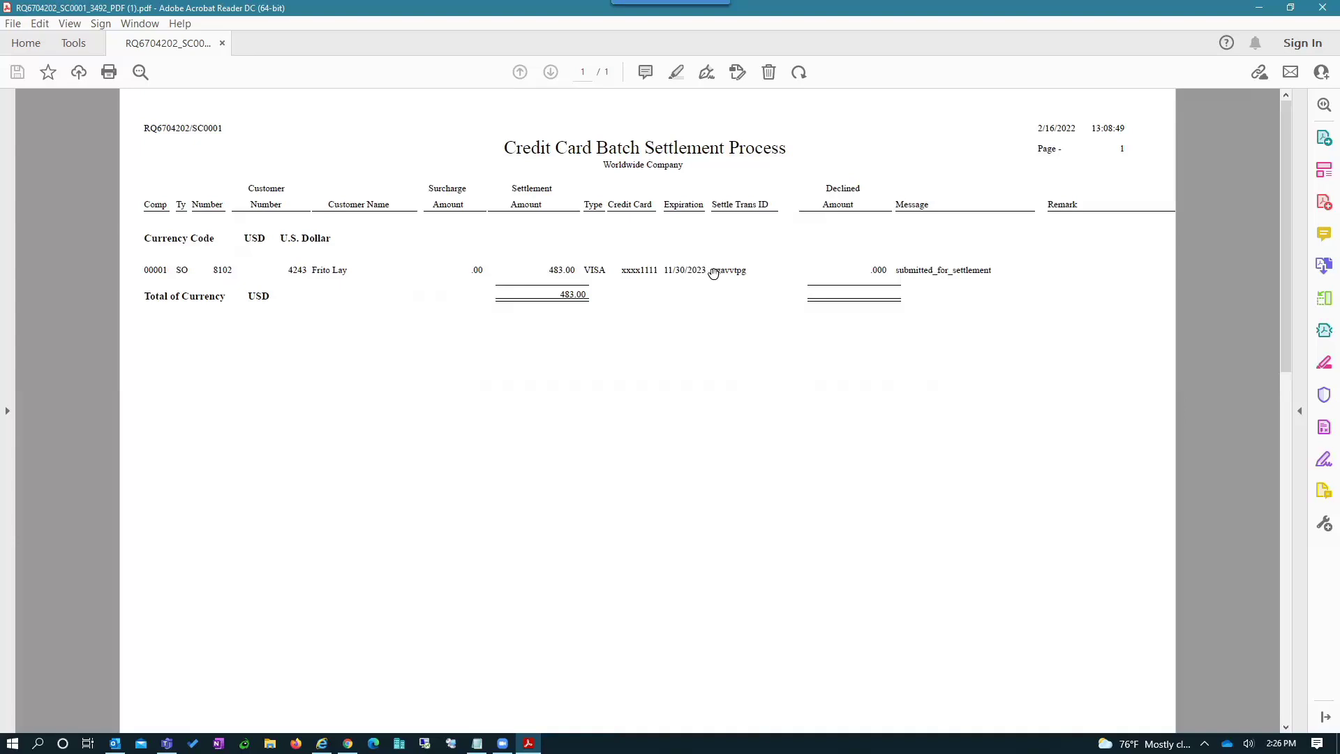
pyautogui.moveTo(710, 269); pyautogui.dragTo(750, 265)
pyautogui.click(1258, 7)
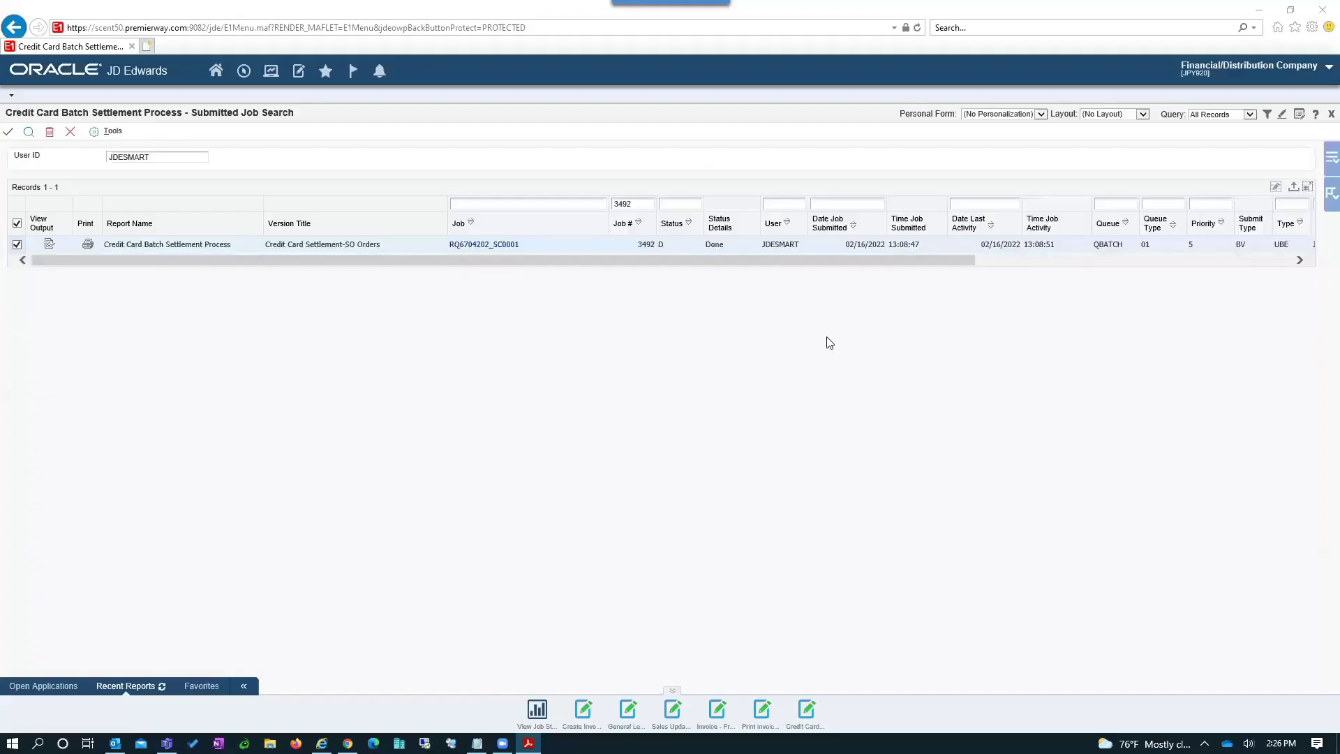
# - Close the Submitted Job Search form
pyautogui.click(70, 132)
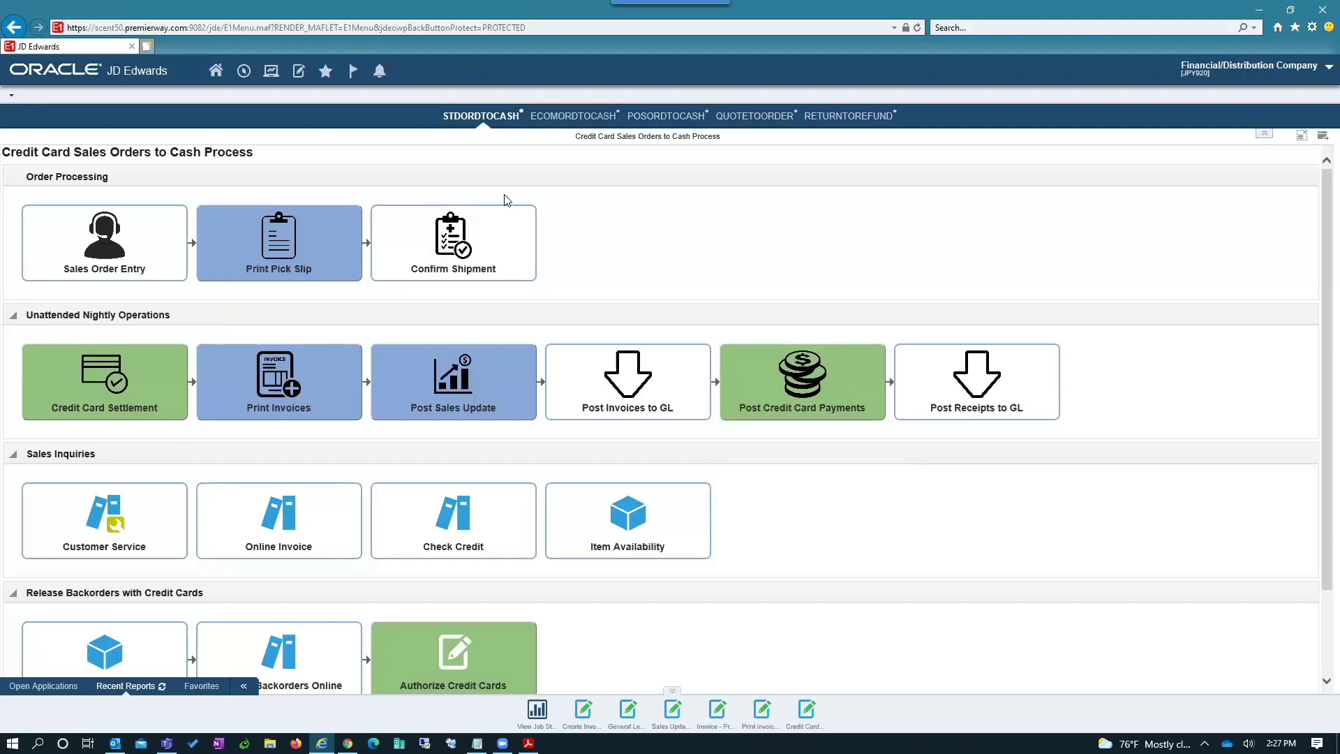
# - Browse the Navigator's SmarterCommerce payment processing menu, then close it
pyautogui.click(244, 74)
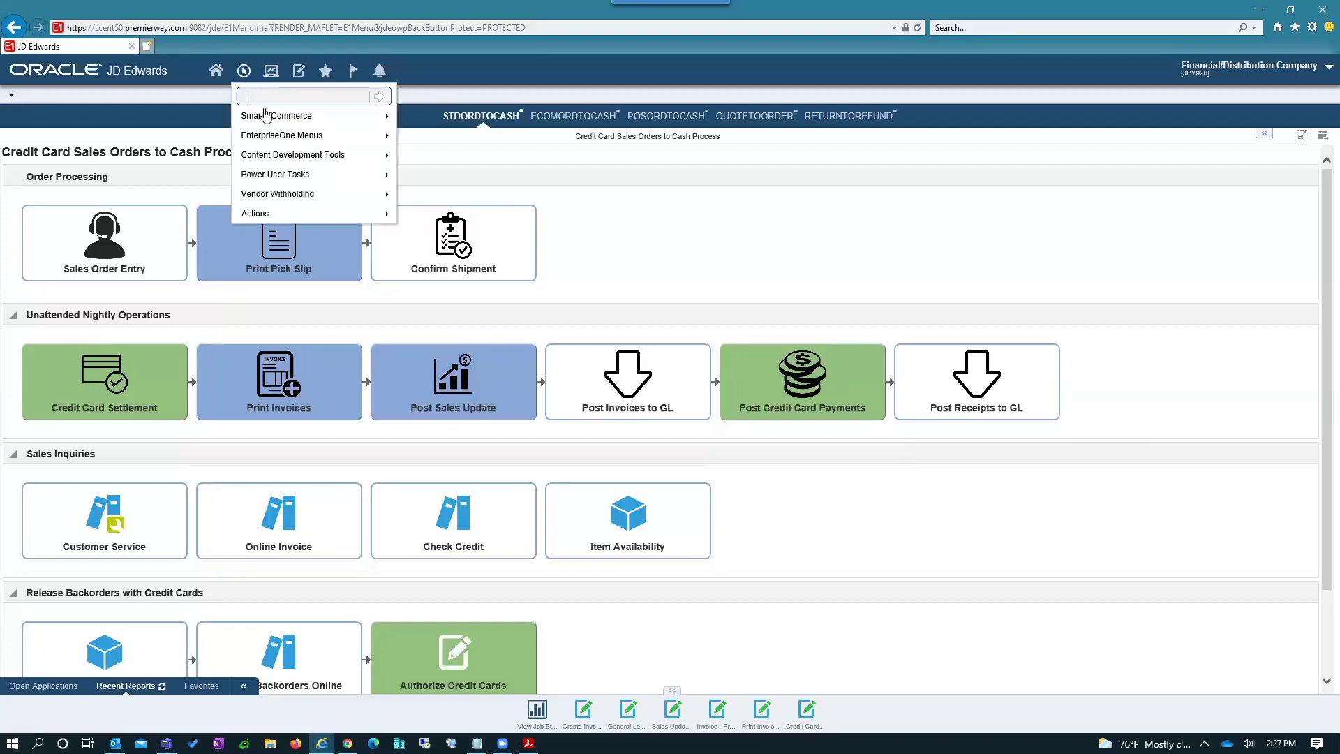
pyautogui.moveTo(352, 116)
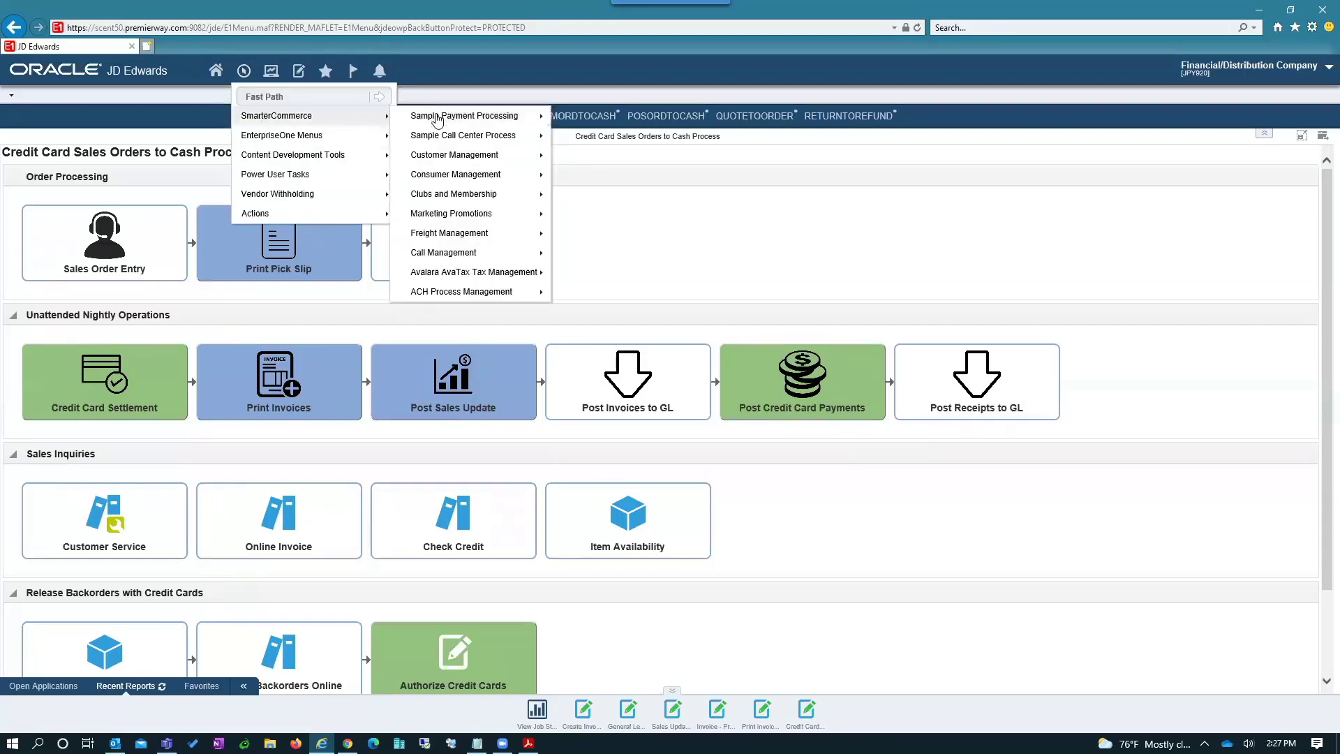
pyautogui.moveTo(447, 116)
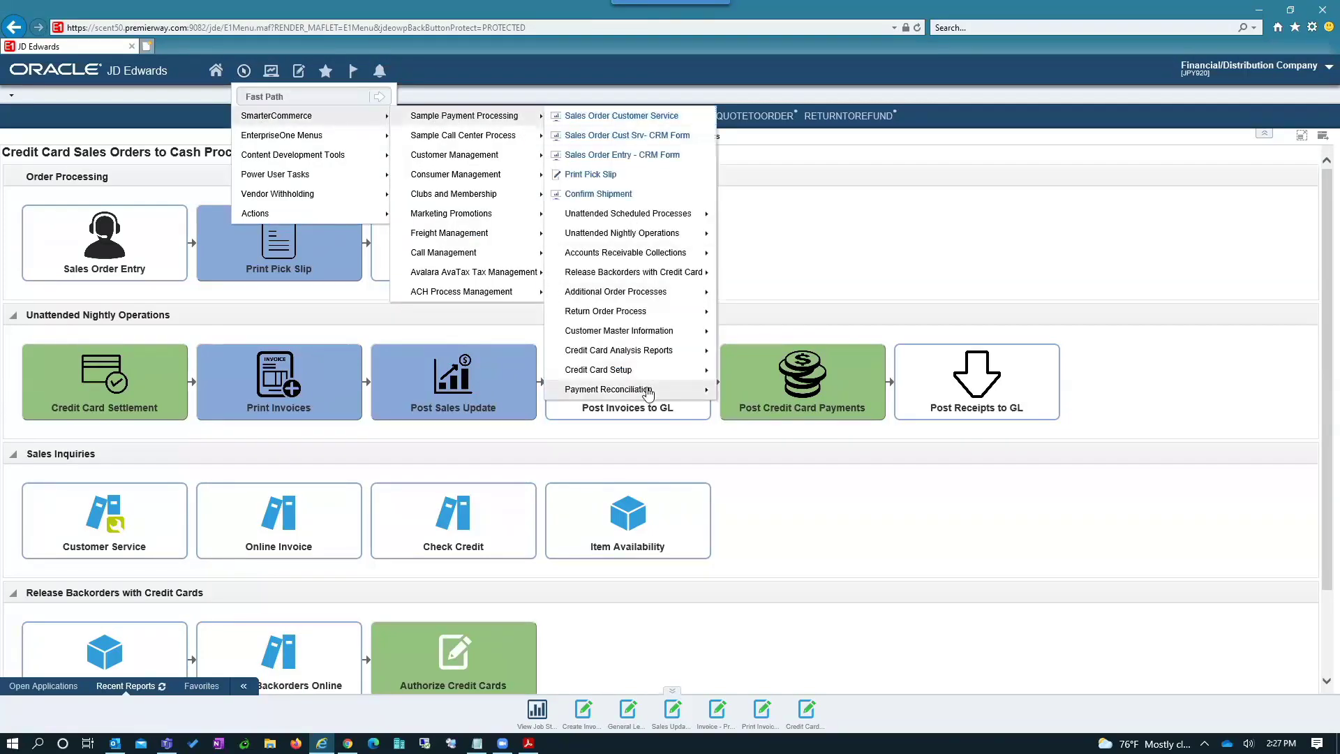
pyautogui.moveTo(648, 392)
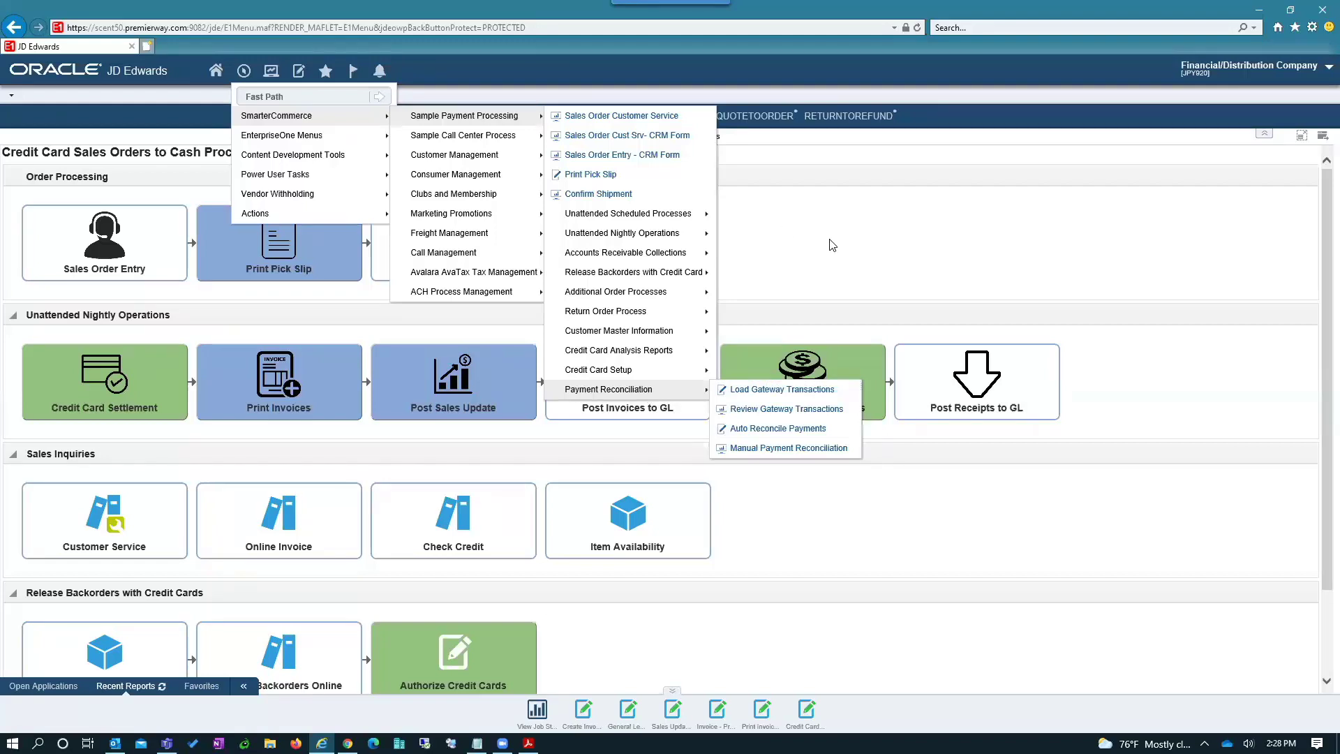
pyautogui.click(913, 262)
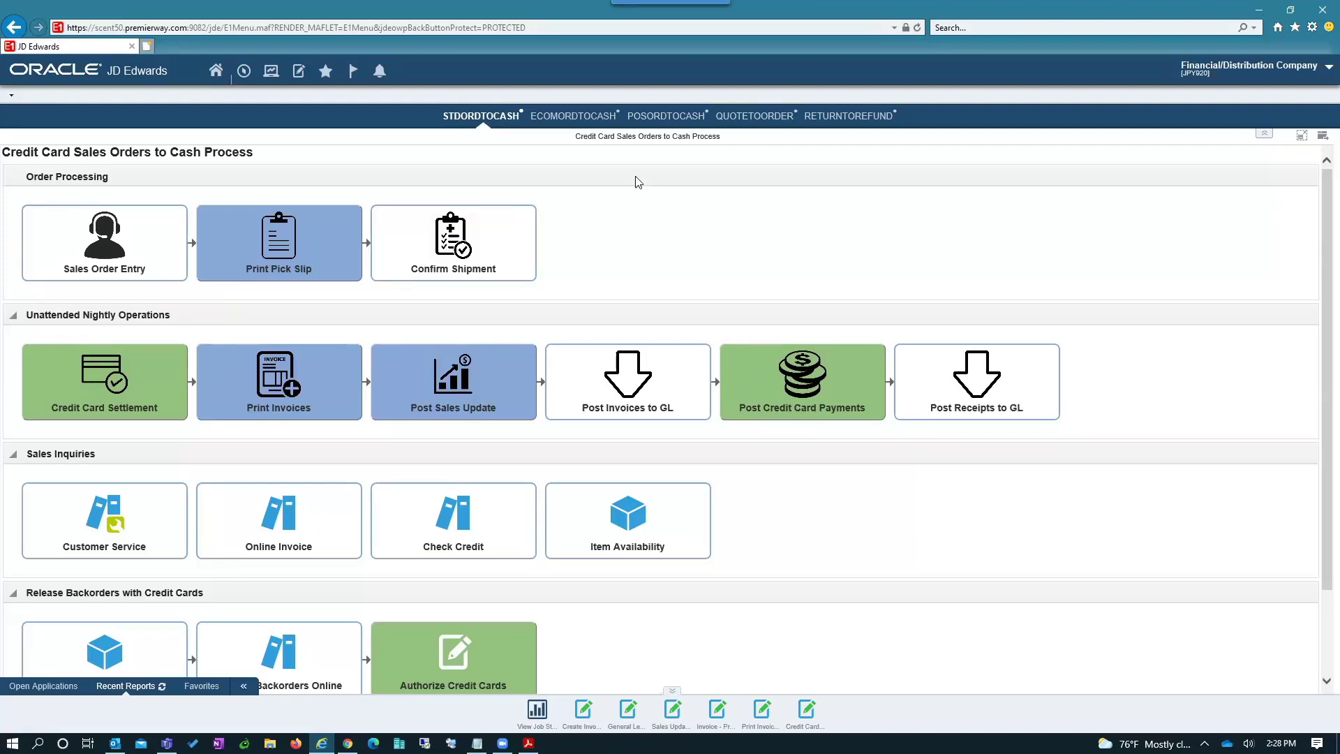
# - Navigate to SmarterCommerce > Sample Payment Processing > Accounts Receivable Collections
pyautogui.click(243, 71)
pyautogui.moveTo(302, 117)
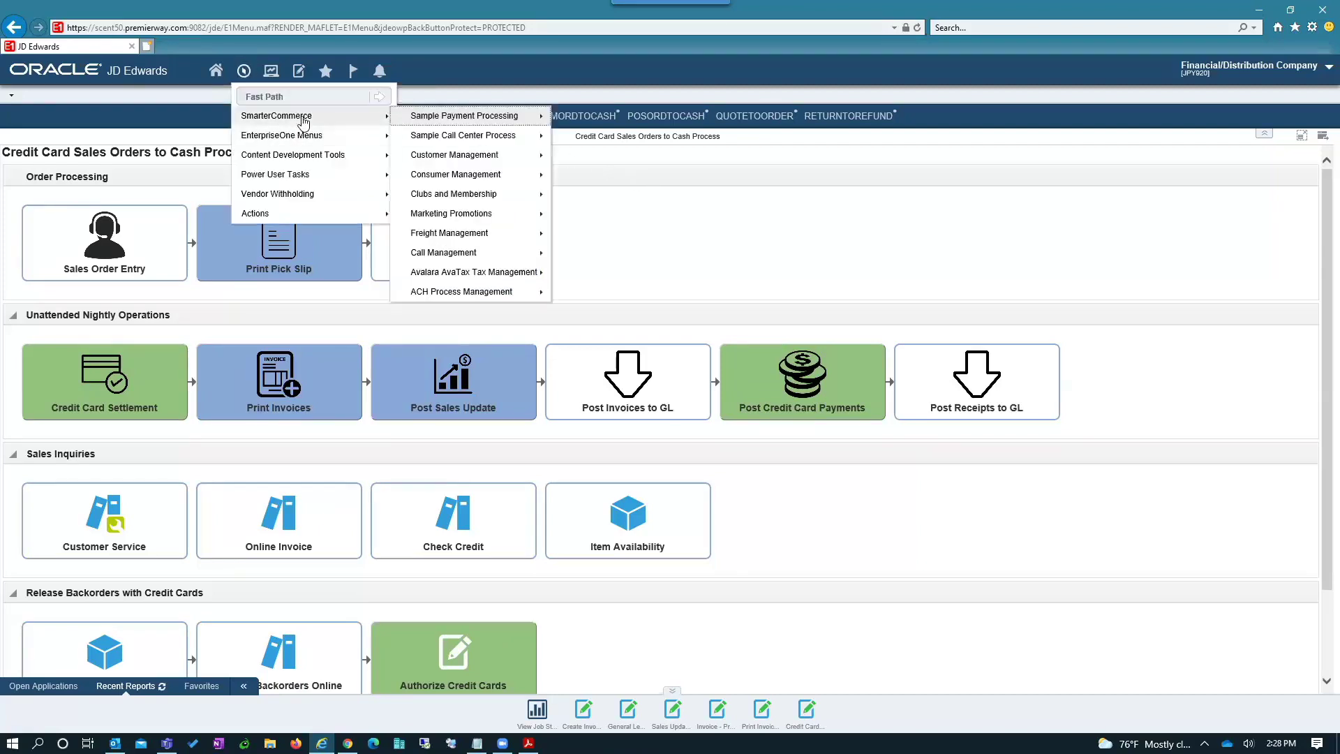
pyautogui.moveTo(455, 120)
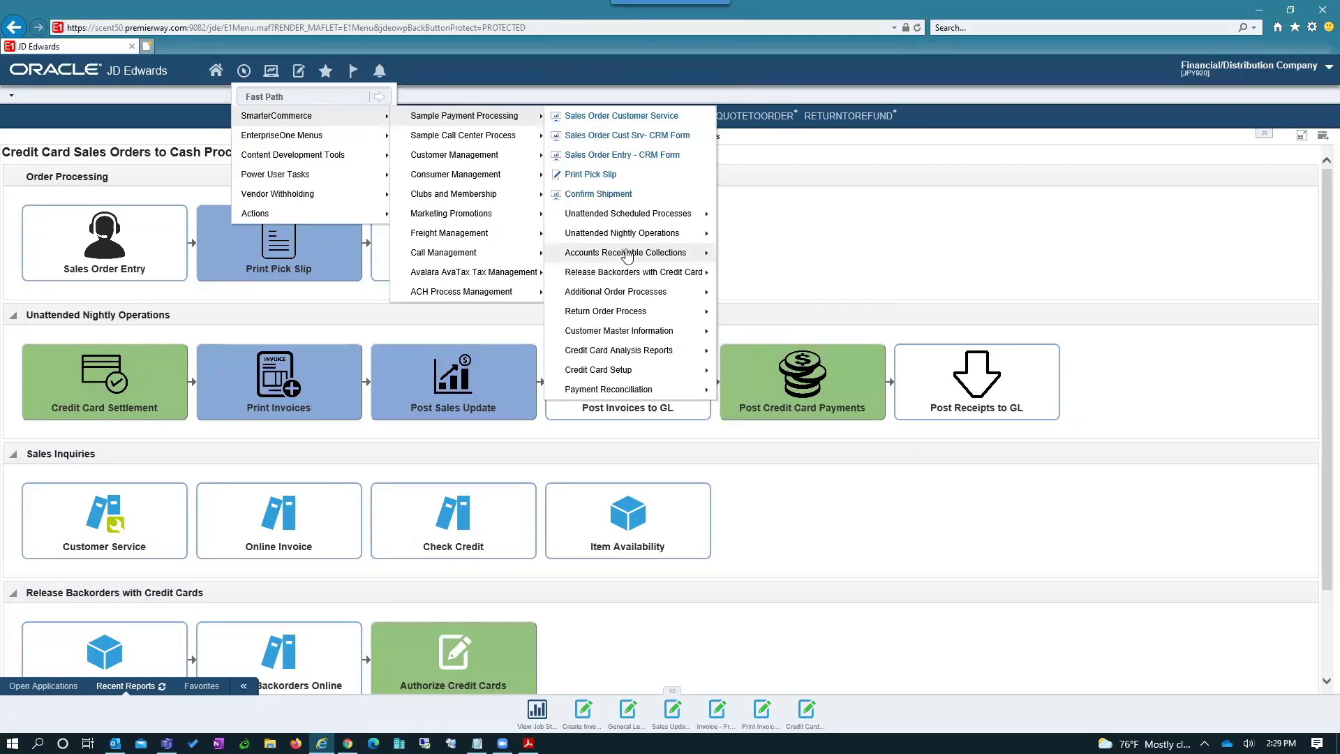
pyautogui.moveTo(628, 256)
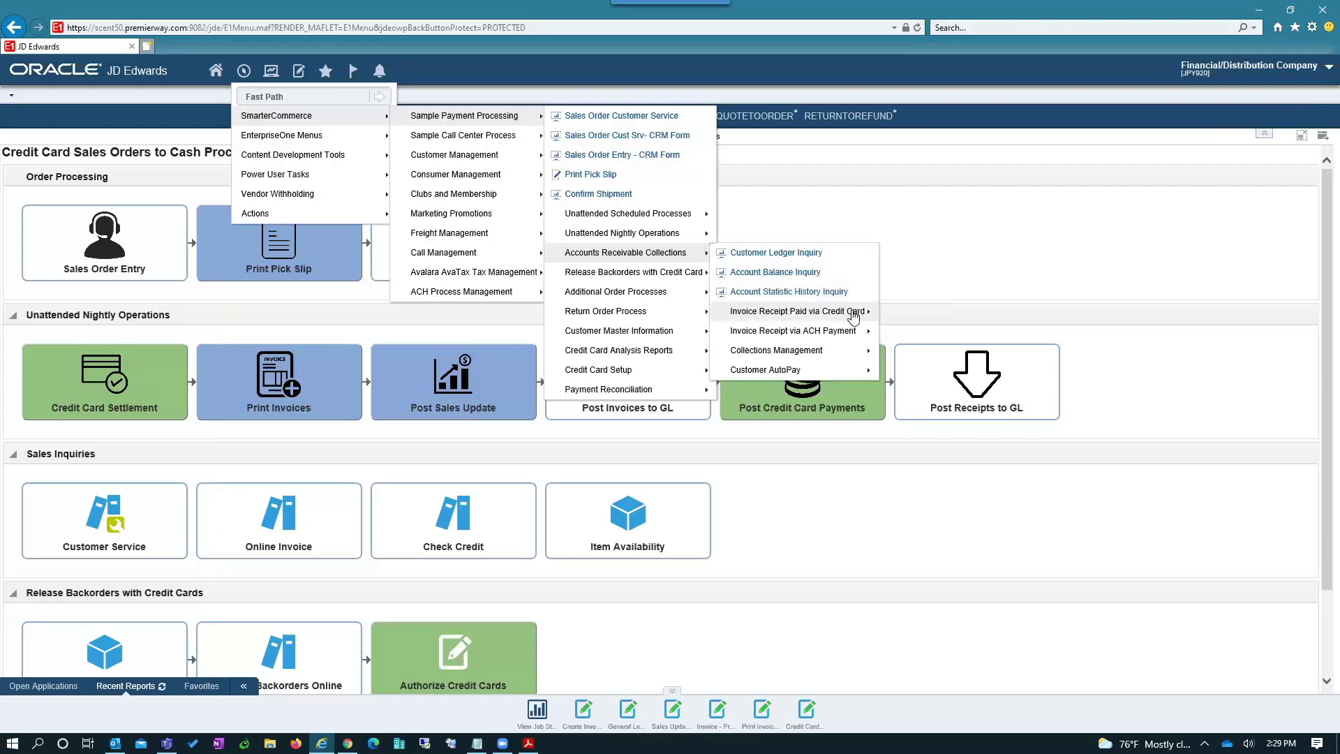
# - Expand Invoice Receipt Paid via Credit Card under Accounts Receivable Collections
pyautogui.click(852, 312)
# - Start a new credit card receipt for Continental Incorporated by customer number and list its open invoices
pyautogui.click(935, 313)
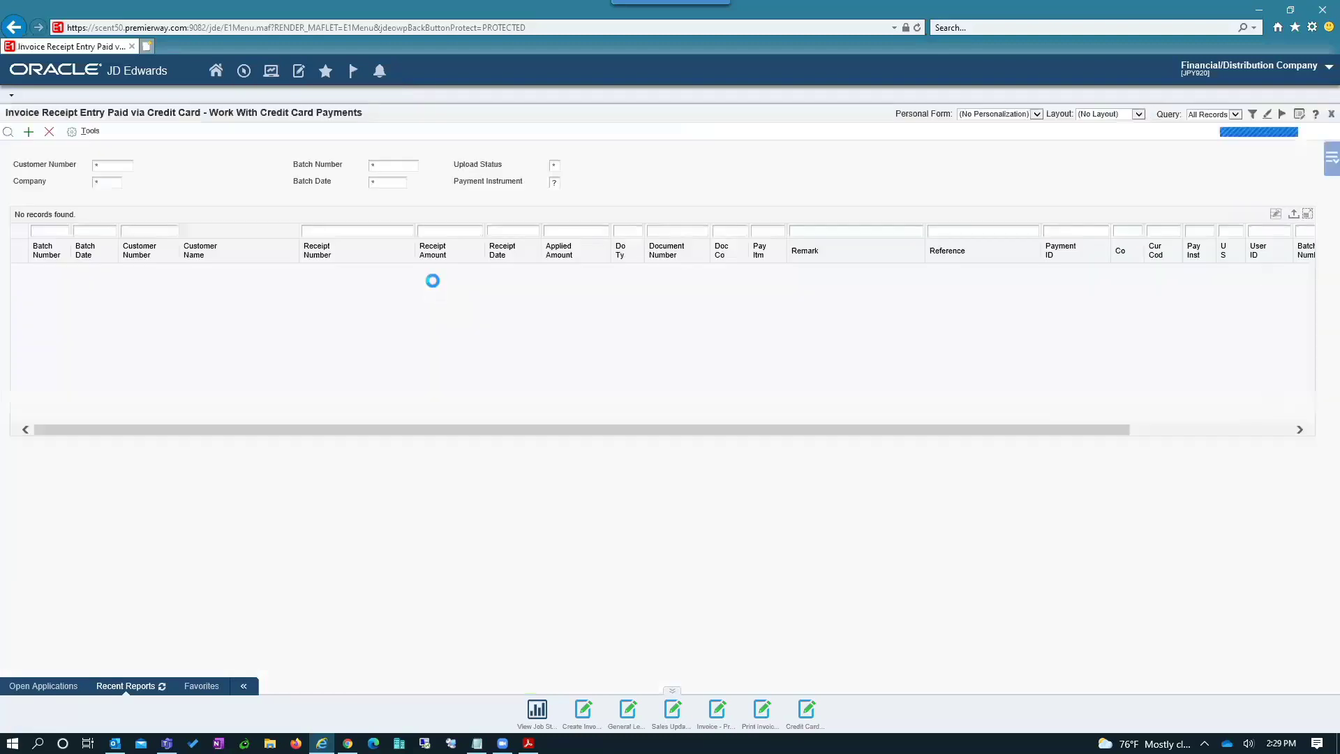
pyautogui.click(28, 132)
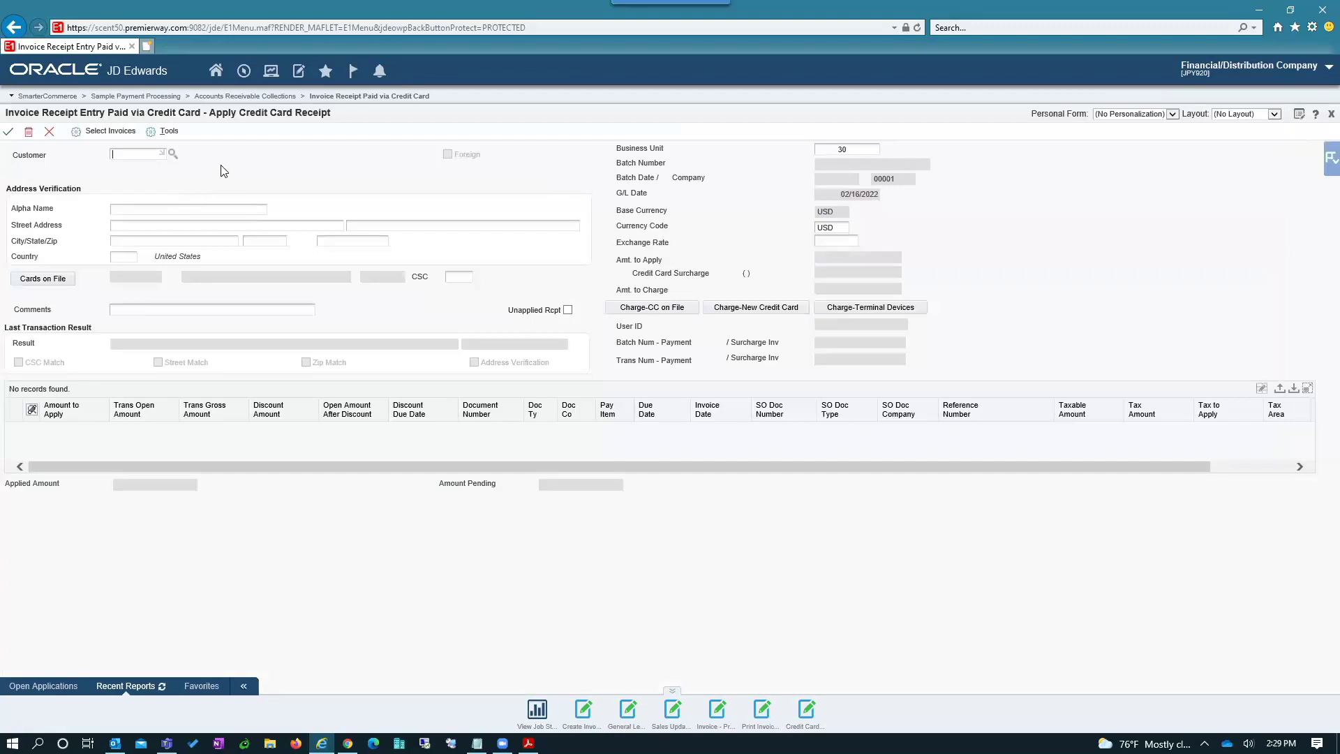
pyautogui.write('3333')
pyautogui.press('Tab')
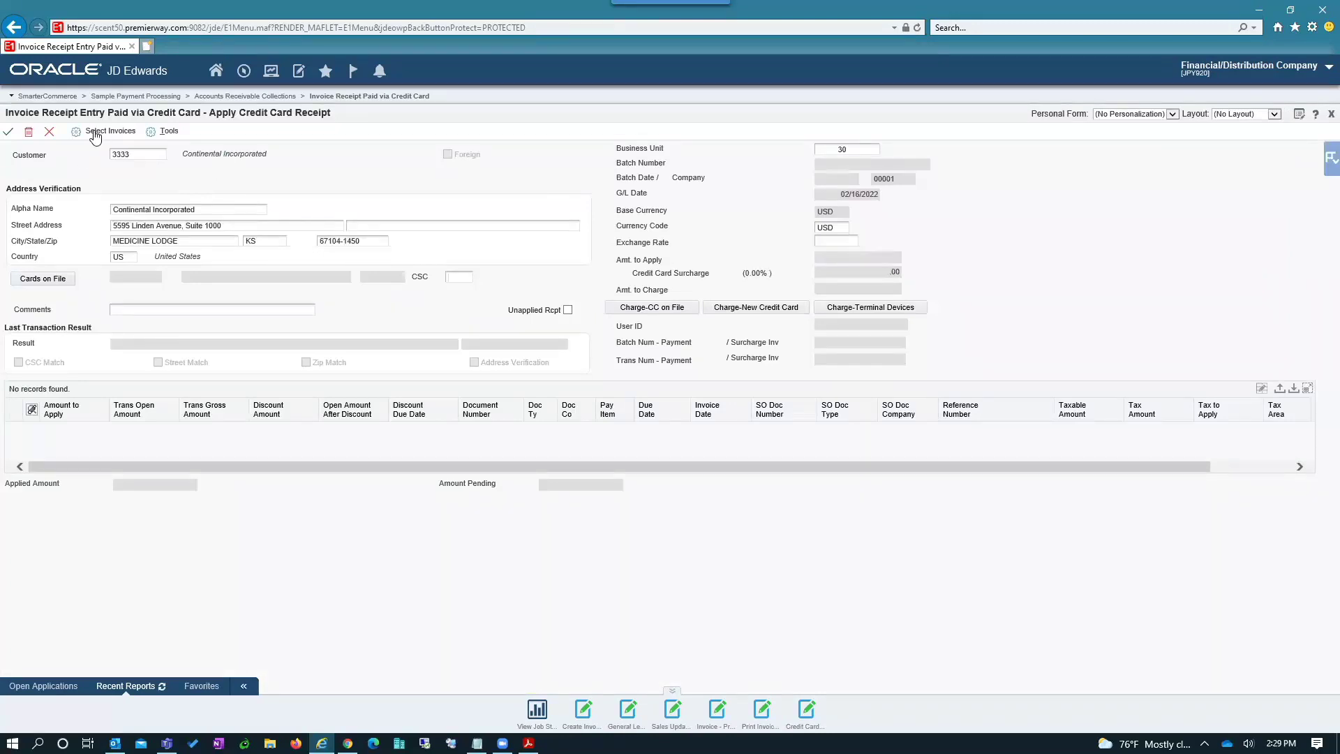
pyautogui.click(95, 133)
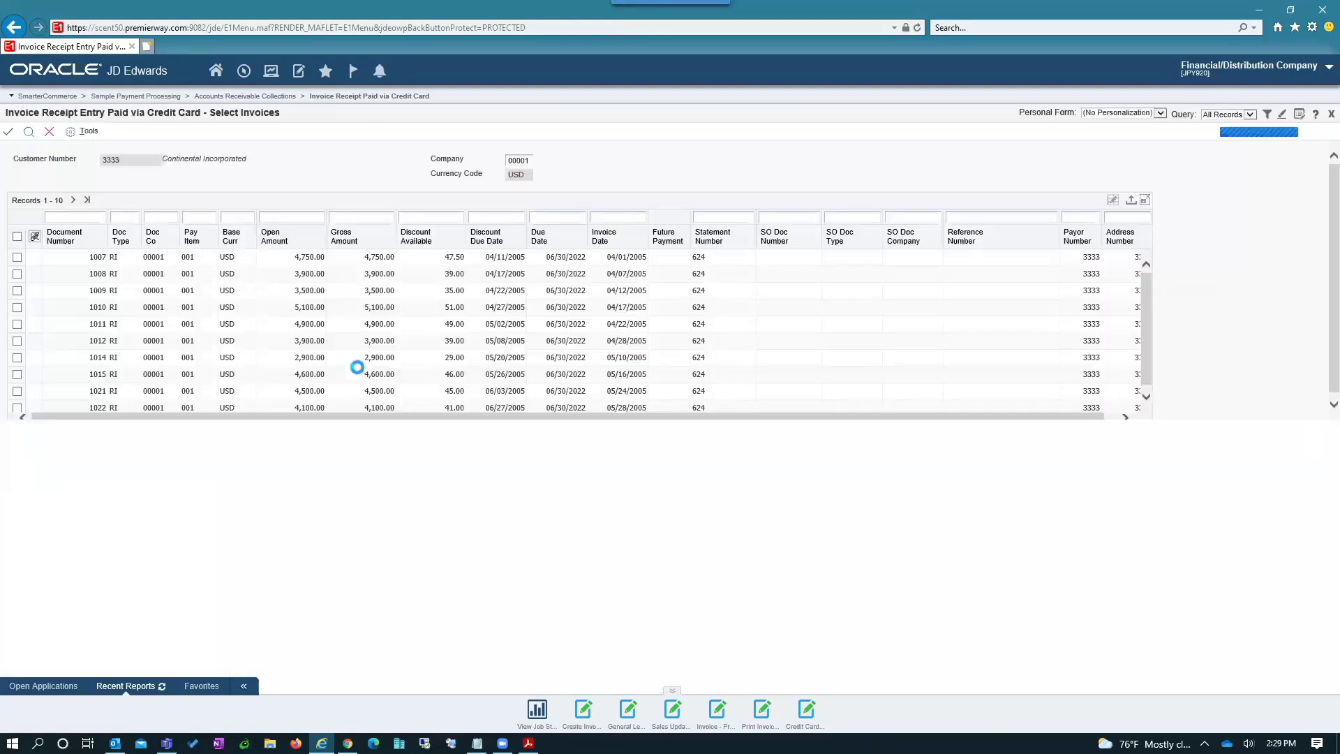
# - Select the 500.00 and 73.00 invoices, totalling 573.00, and carry them into the receipt
pyautogui.click(73, 200)
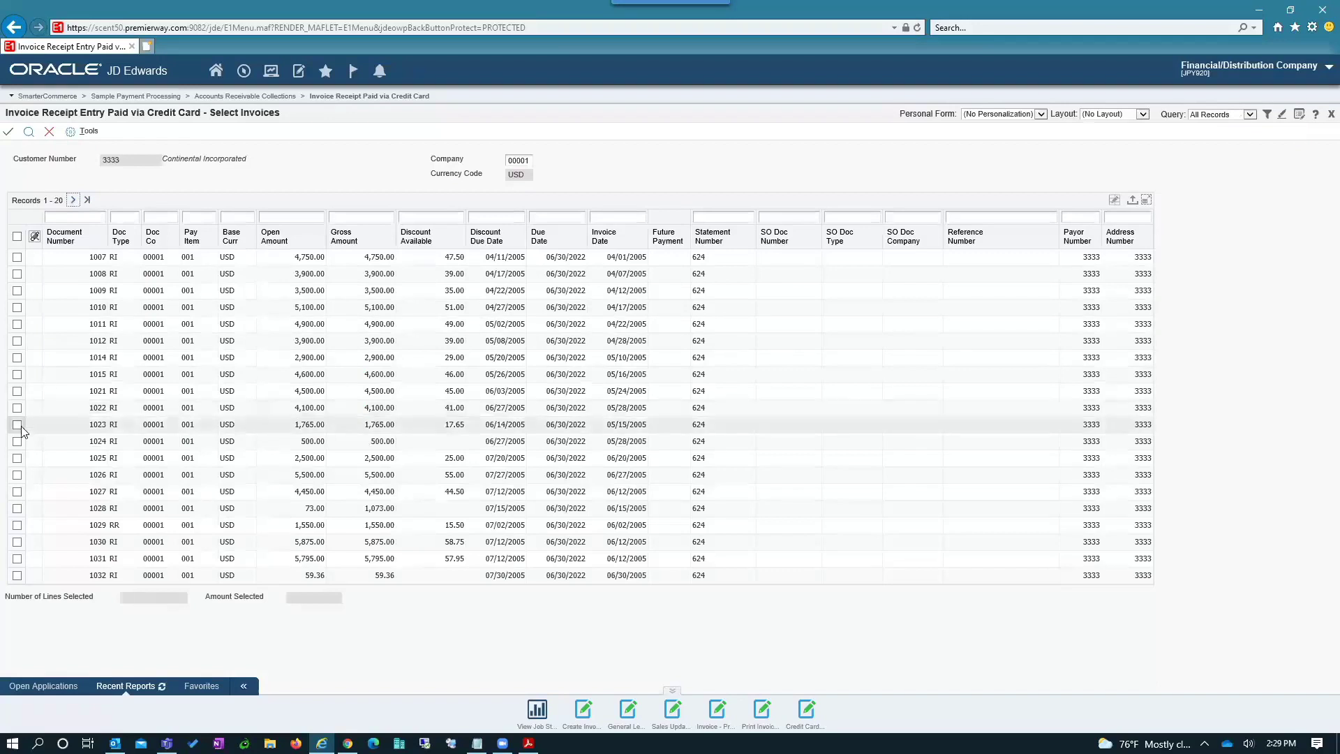
pyautogui.click(18, 443)
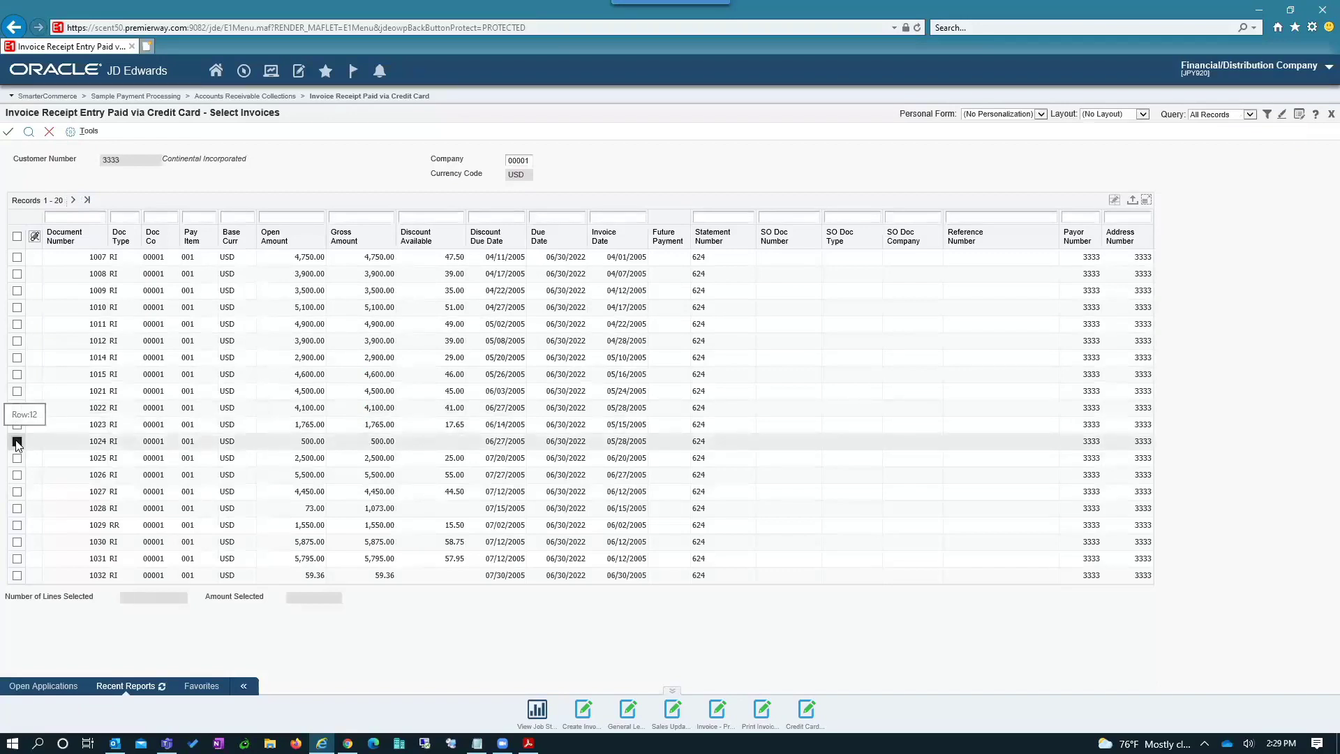
pyautogui.click(17, 508)
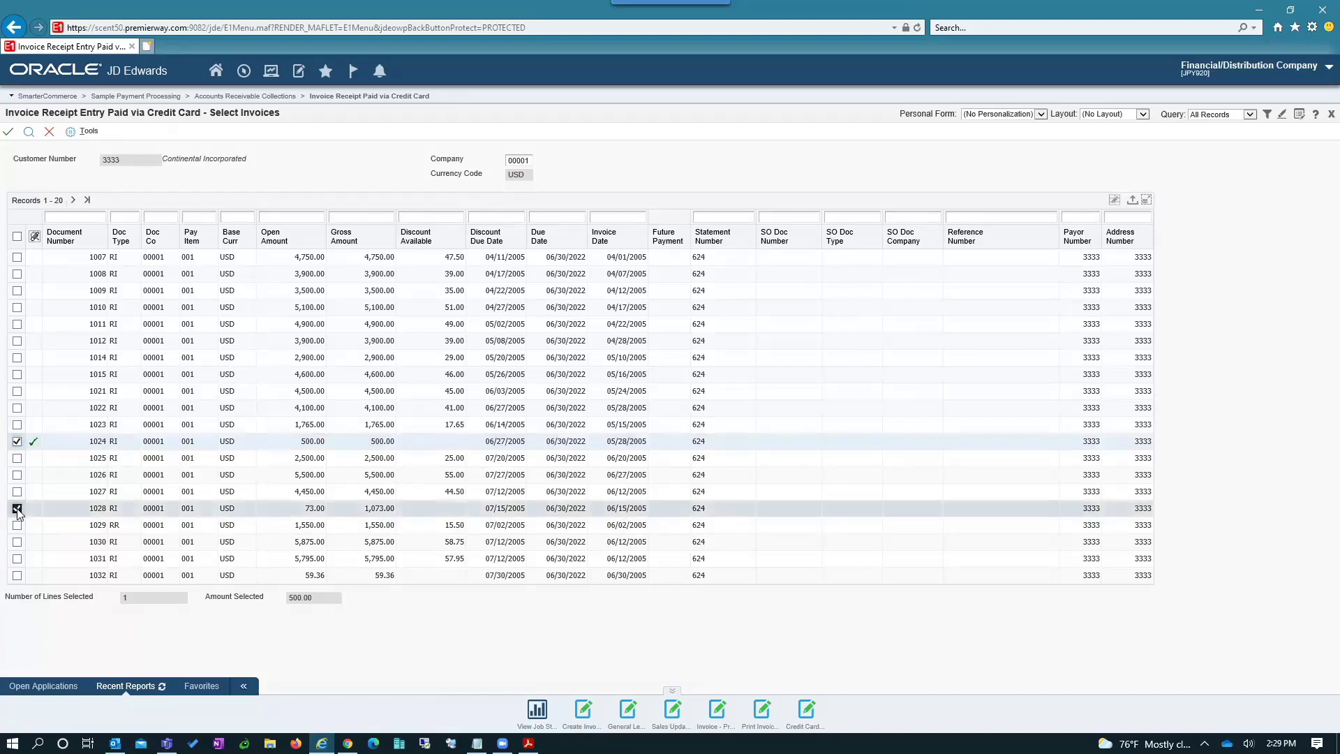
pyautogui.click(48, 132)
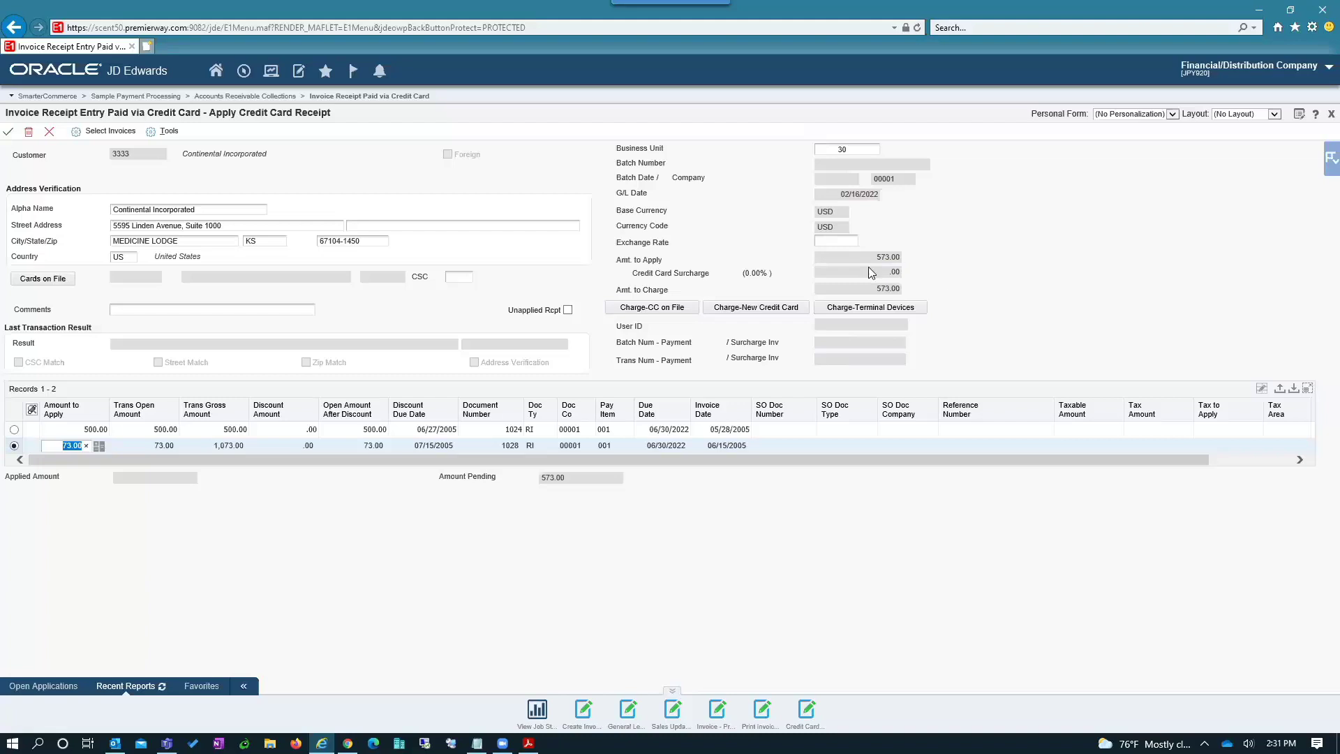
# - Charge the 573.00 receipt total to a new credit card
pyautogui.click(773, 311)
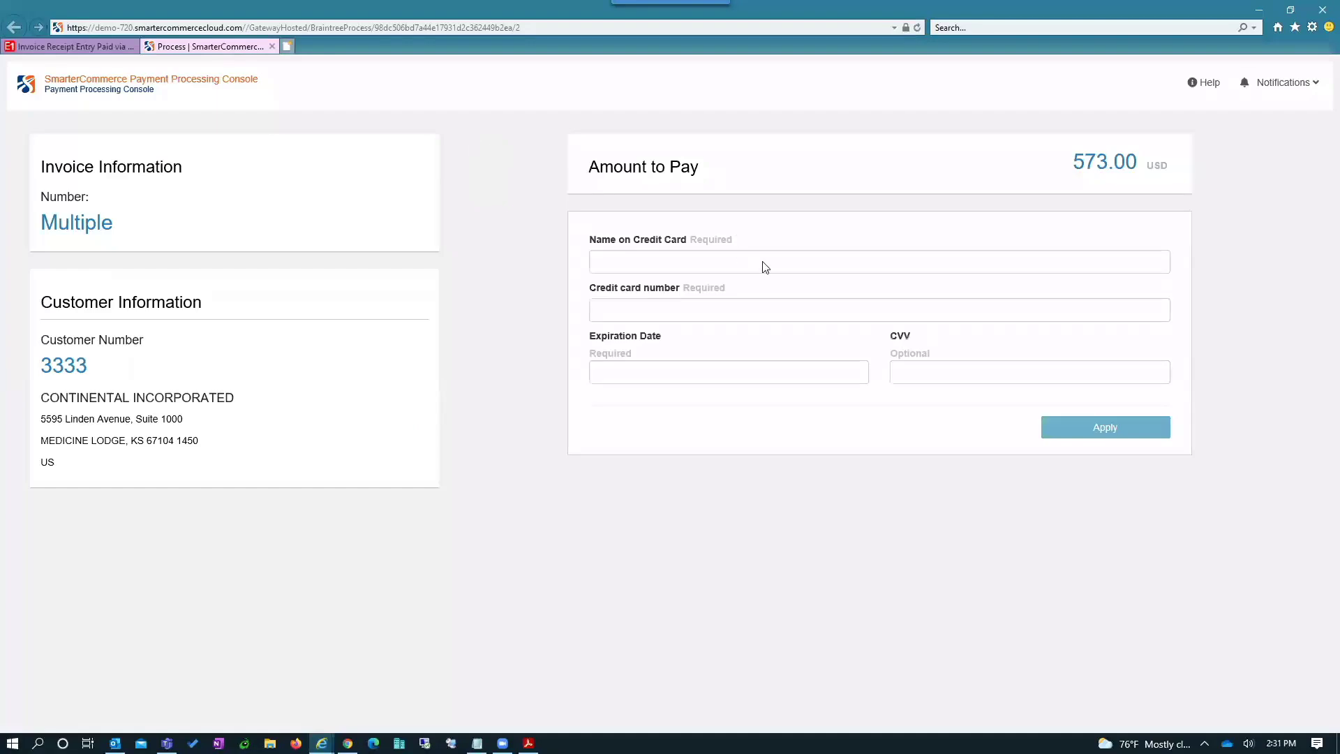
# - Enter the cardholder's name, card number, expiration 11/23 and the security code
pyautogui.click(763, 262)
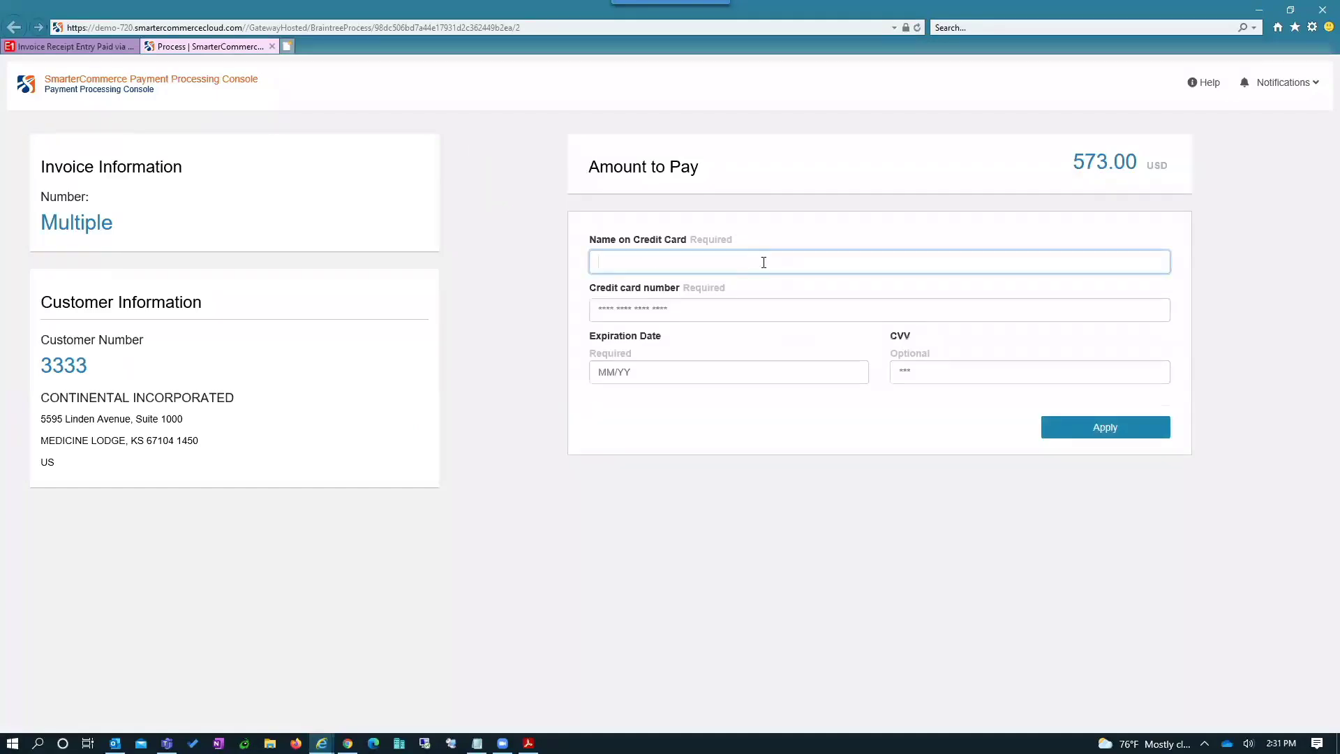
pyautogui.write('Jo')
pyautogui.write('e ')
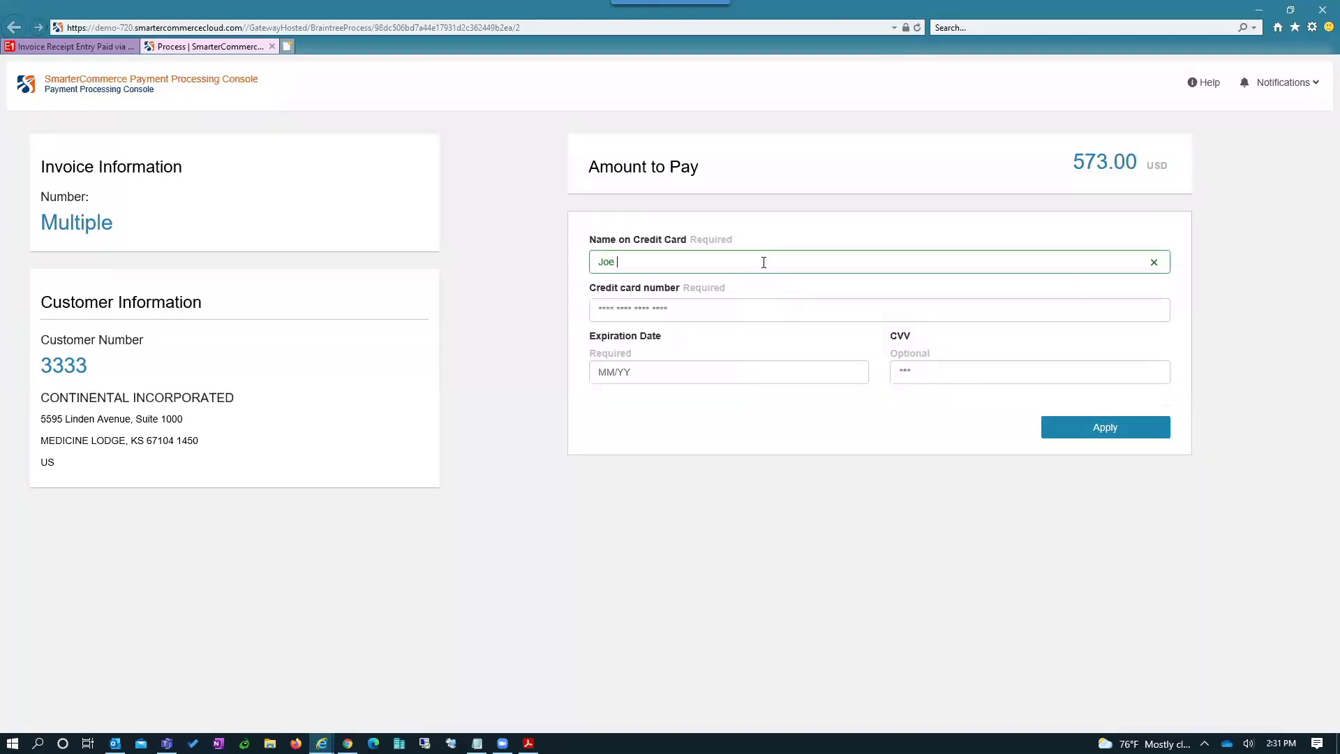
pyautogui.write('Smith')
pyautogui.press('Tab')
pyautogui.write('4')
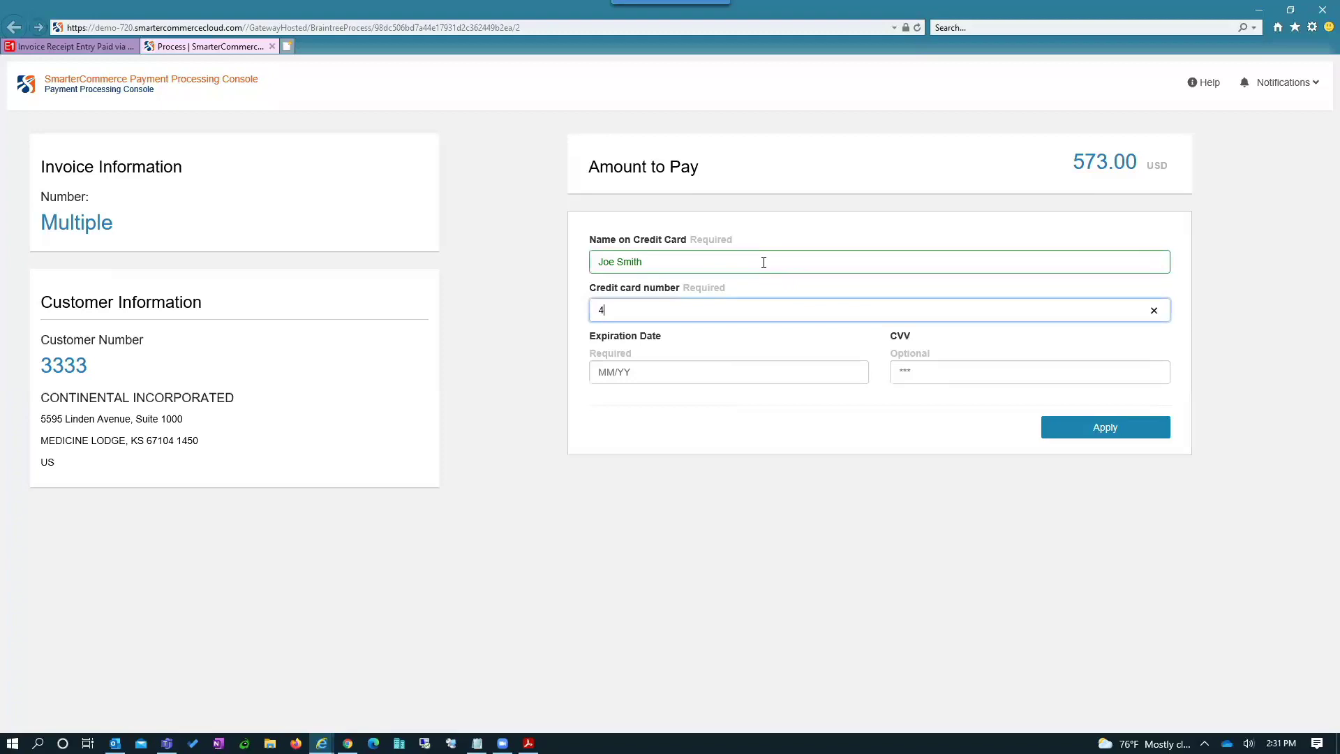
pyautogui.write('111 1111 1111 1111')
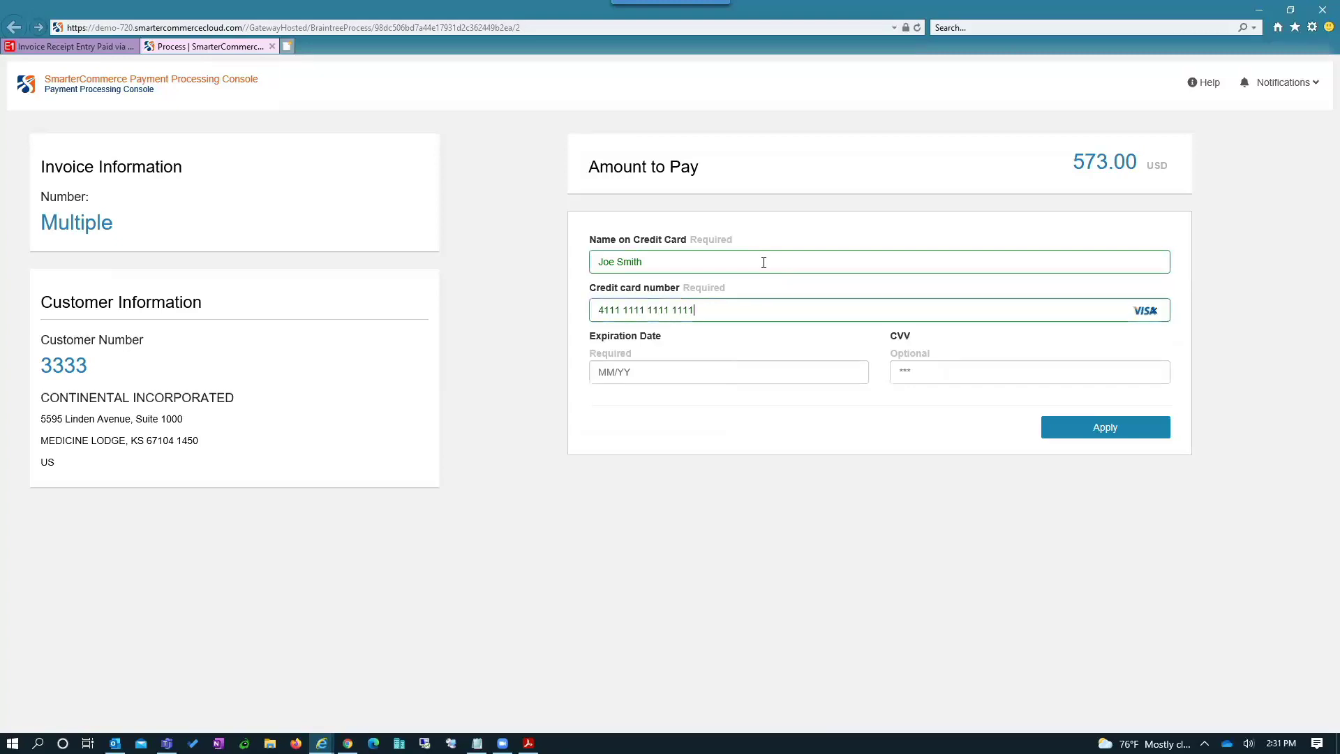
pyautogui.press('Tab')
pyautogui.write('1123')
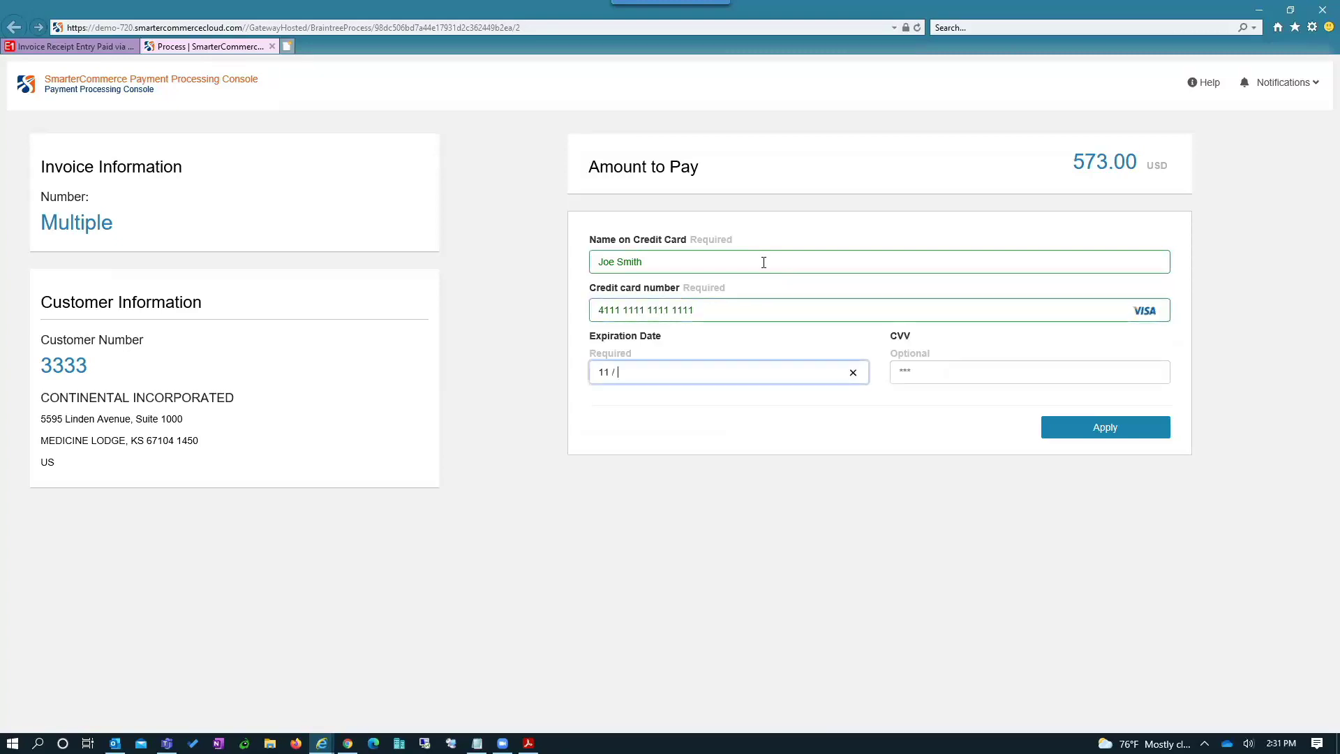
pyautogui.press('Tab')
pyautogui.write('23')
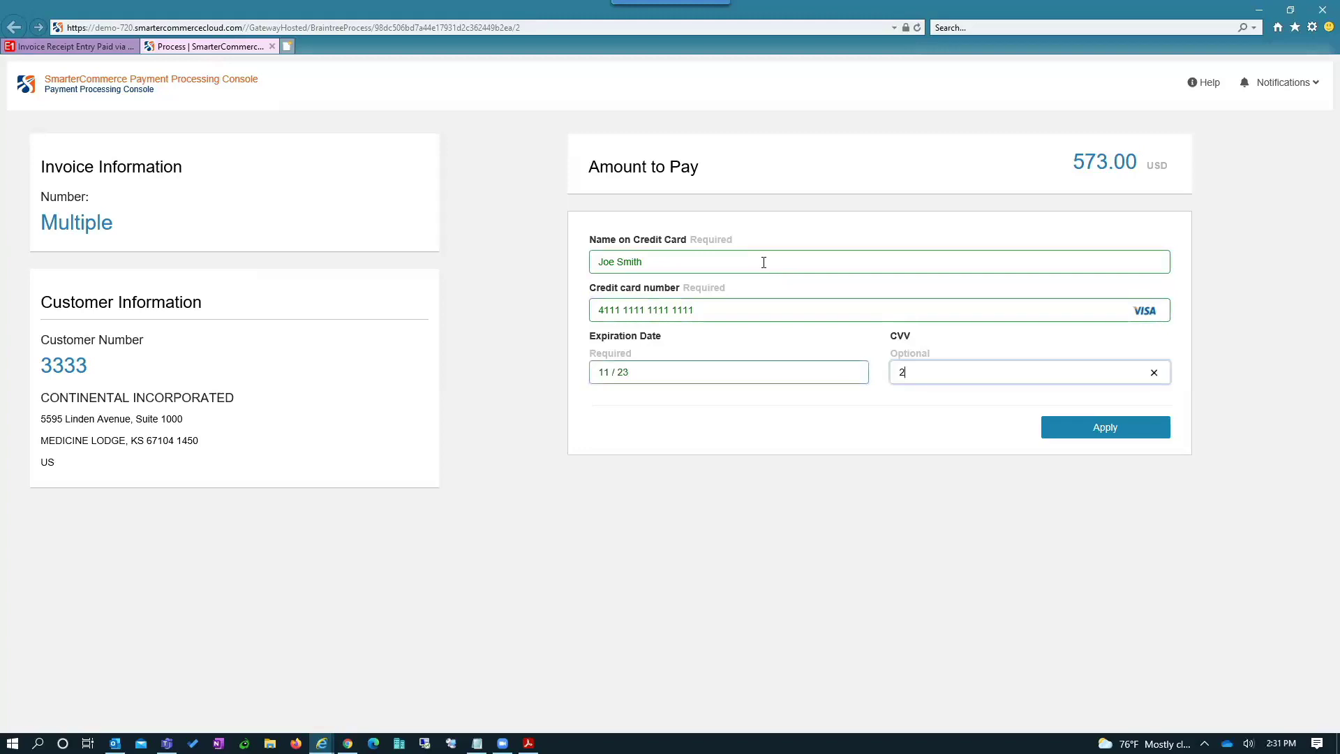
pyautogui.press('BackSpace')
pyautogui.write('123')
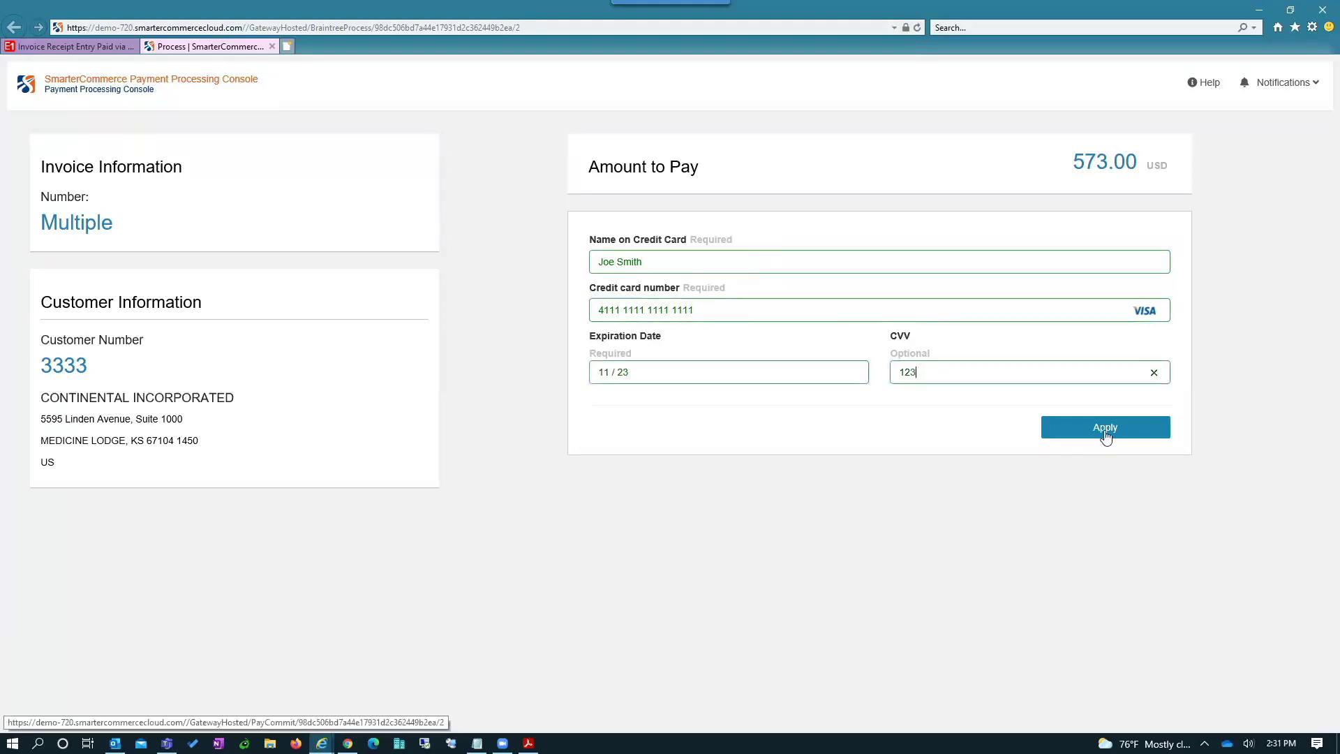
# - Process the 573.00 card payment and close the payment console tab
pyautogui.click(1106, 430)
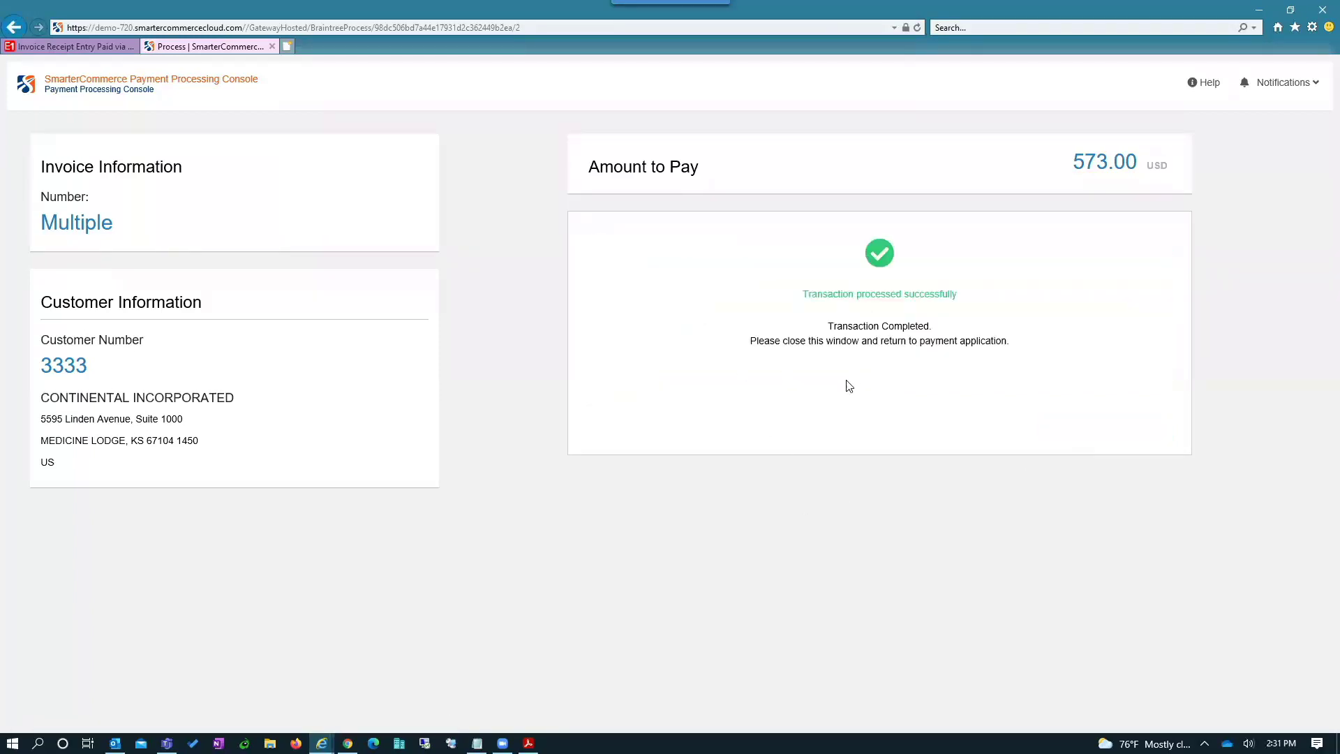
pyautogui.moveTo(801, 294); pyautogui.dragTo(969, 305)
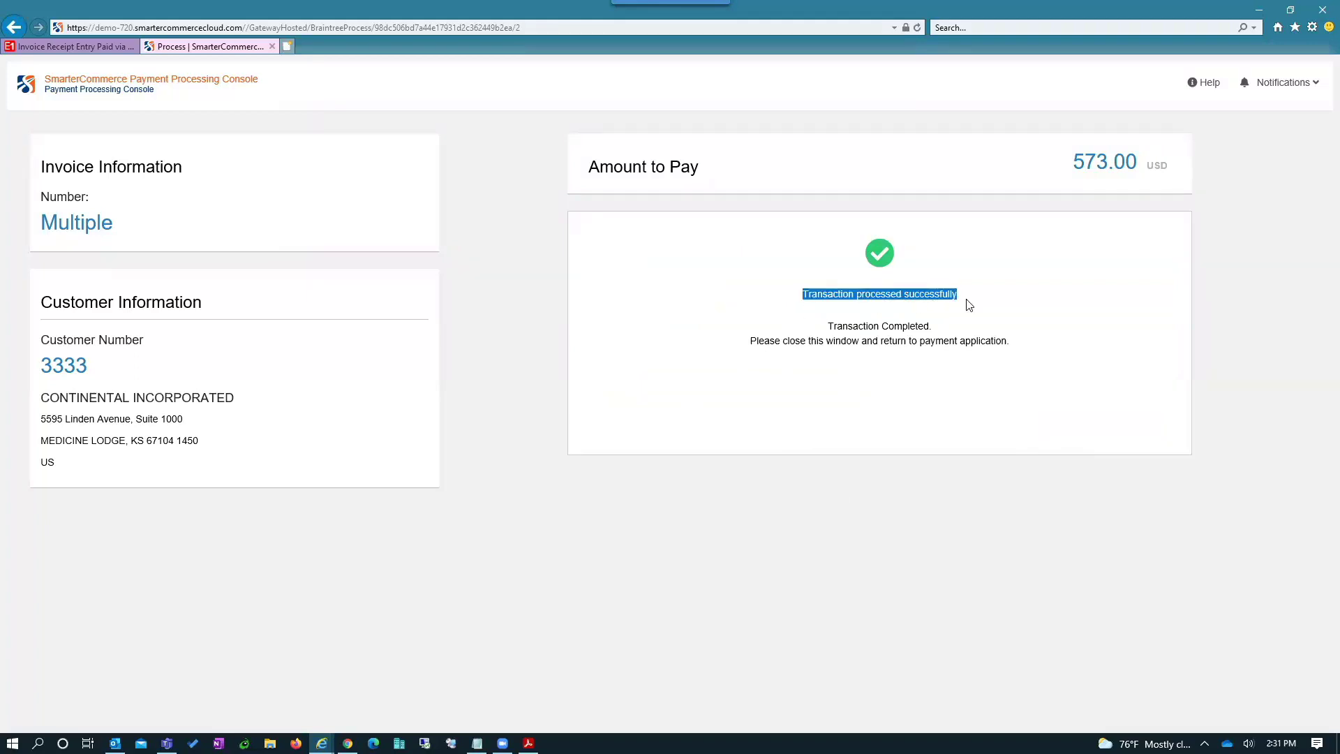
pyautogui.click(273, 47)
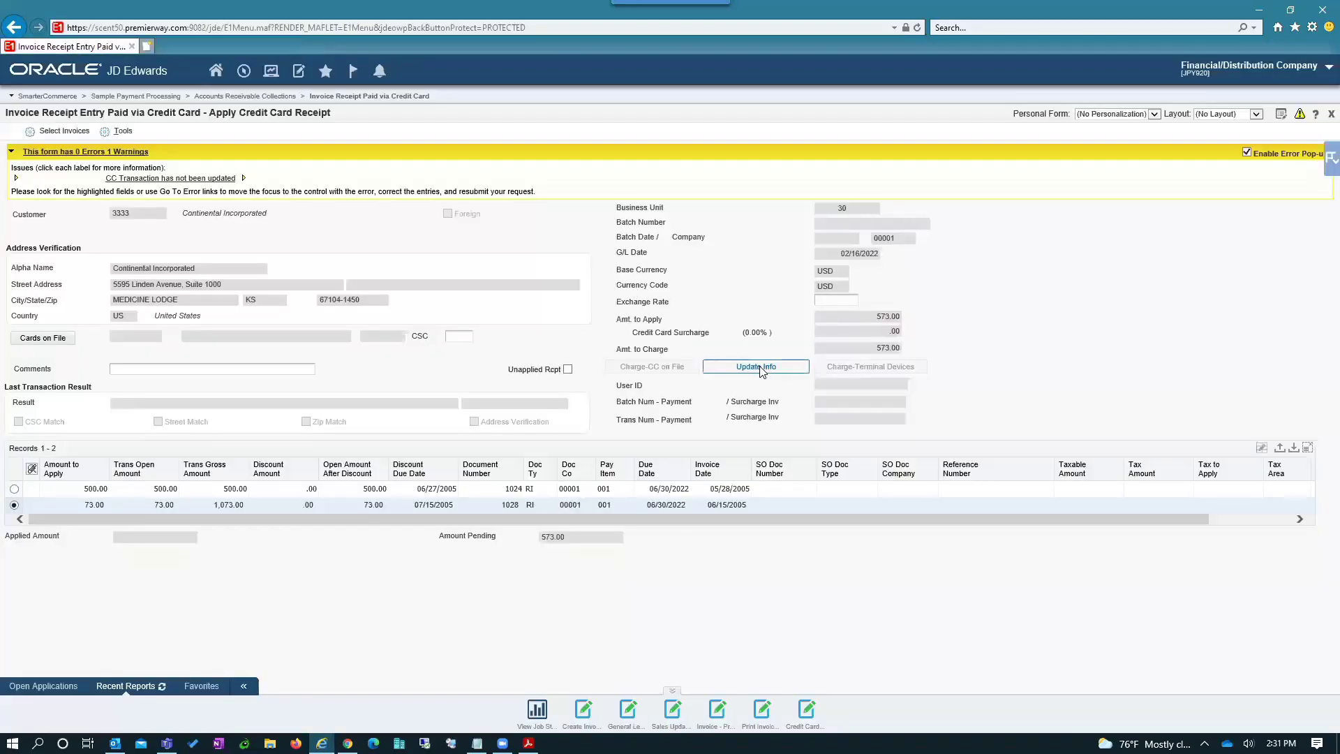
# - Pull the card transaction result into the receipt and save it
pyautogui.click(760, 369)
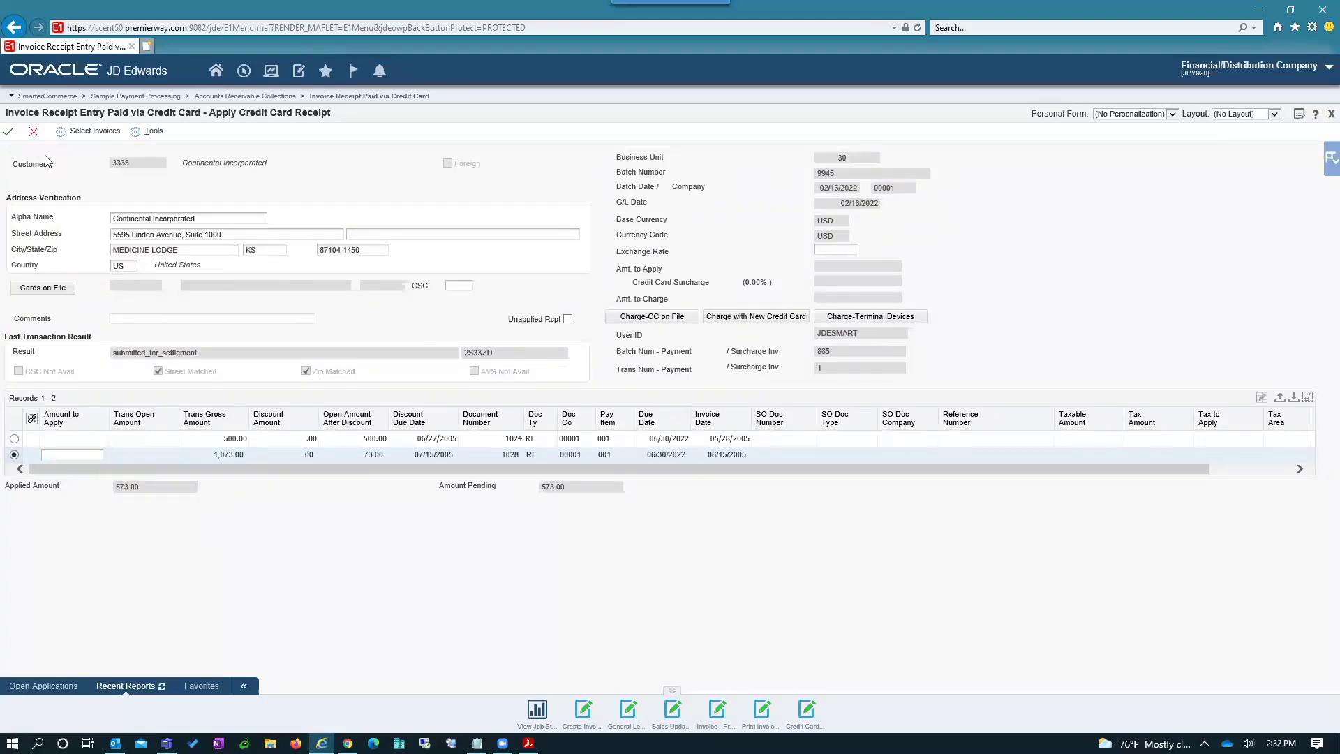
pyautogui.click(9, 134)
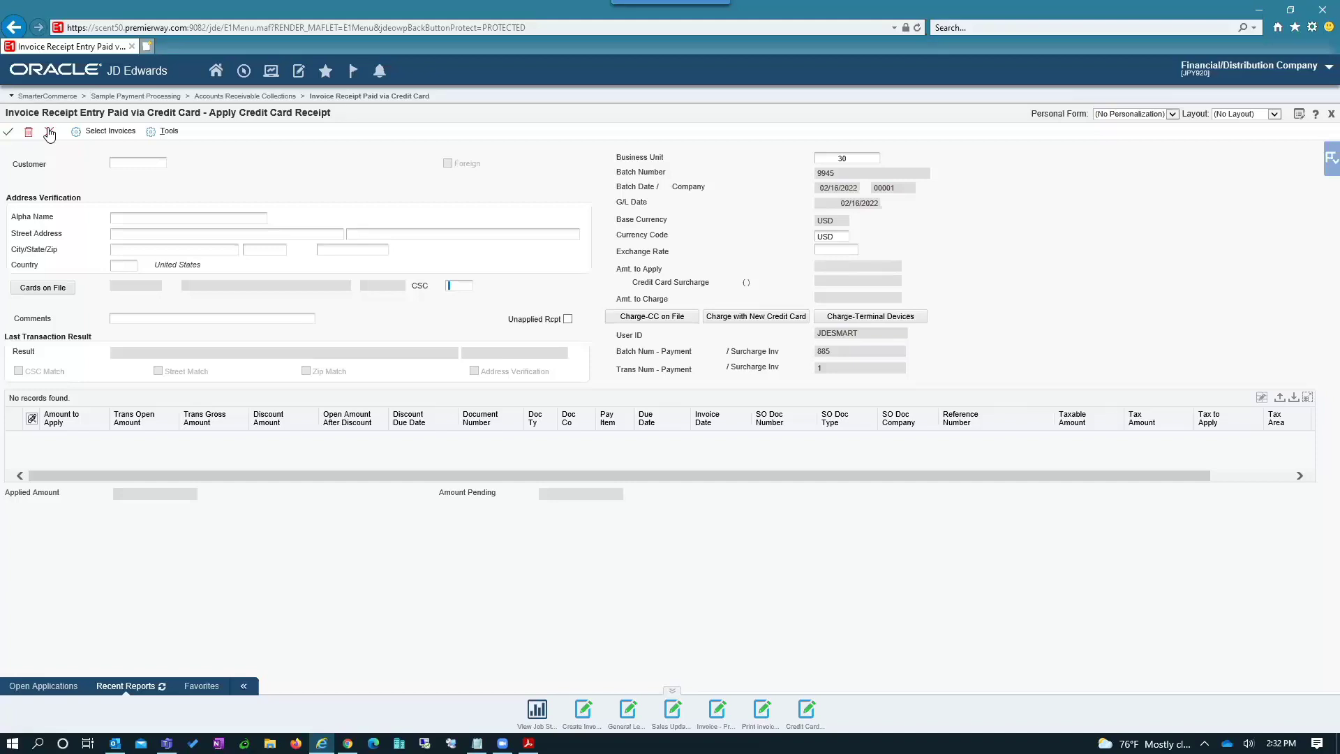
# - Close the receipt form and go to SmarterCommerce Accounts Receivable Collections > Collections Management
pyautogui.click(49, 132)
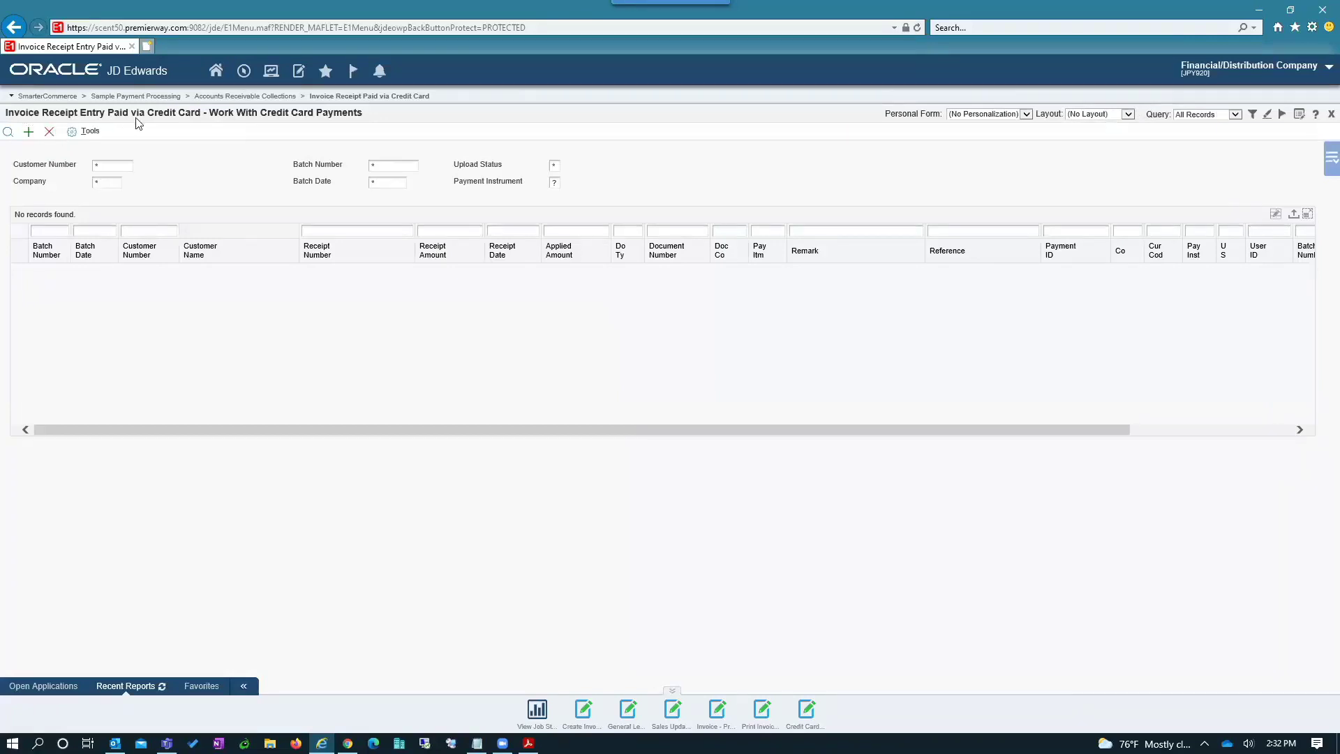
pyautogui.click(243, 73)
pyautogui.moveTo(363, 116)
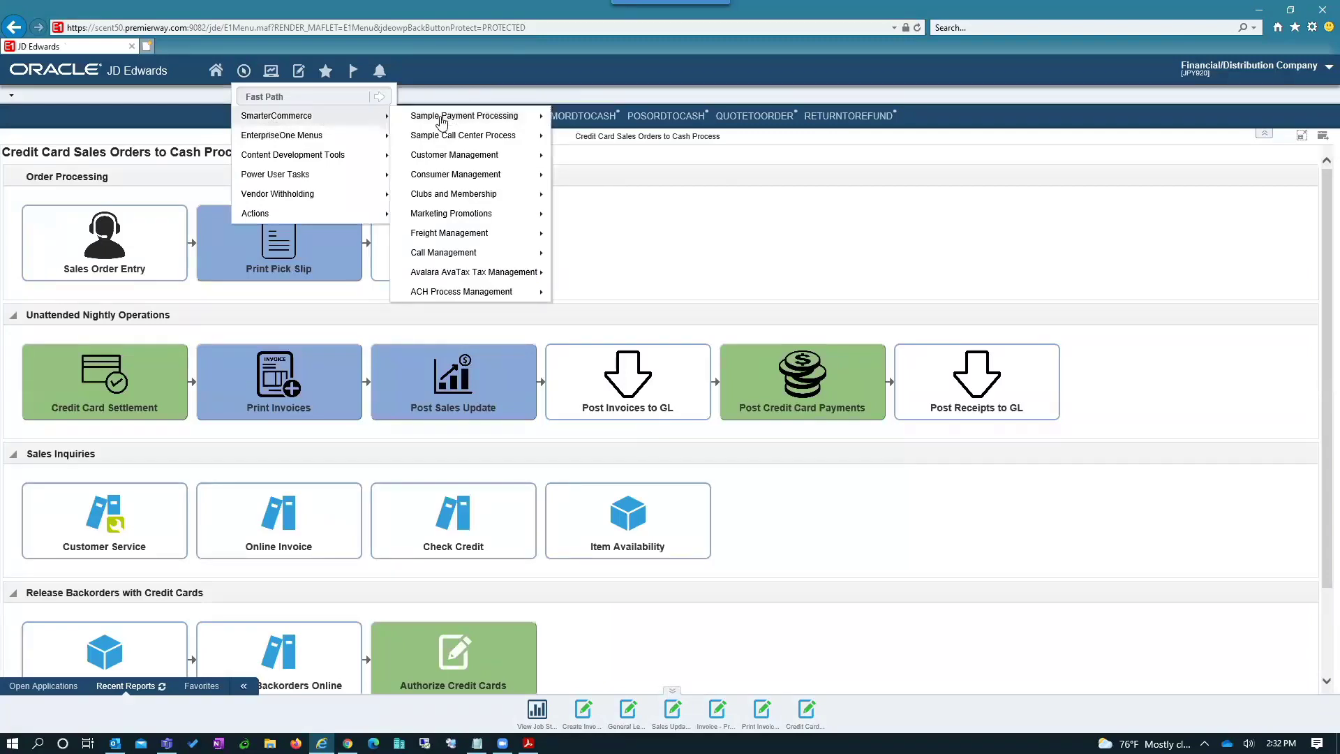
pyautogui.moveTo(442, 120)
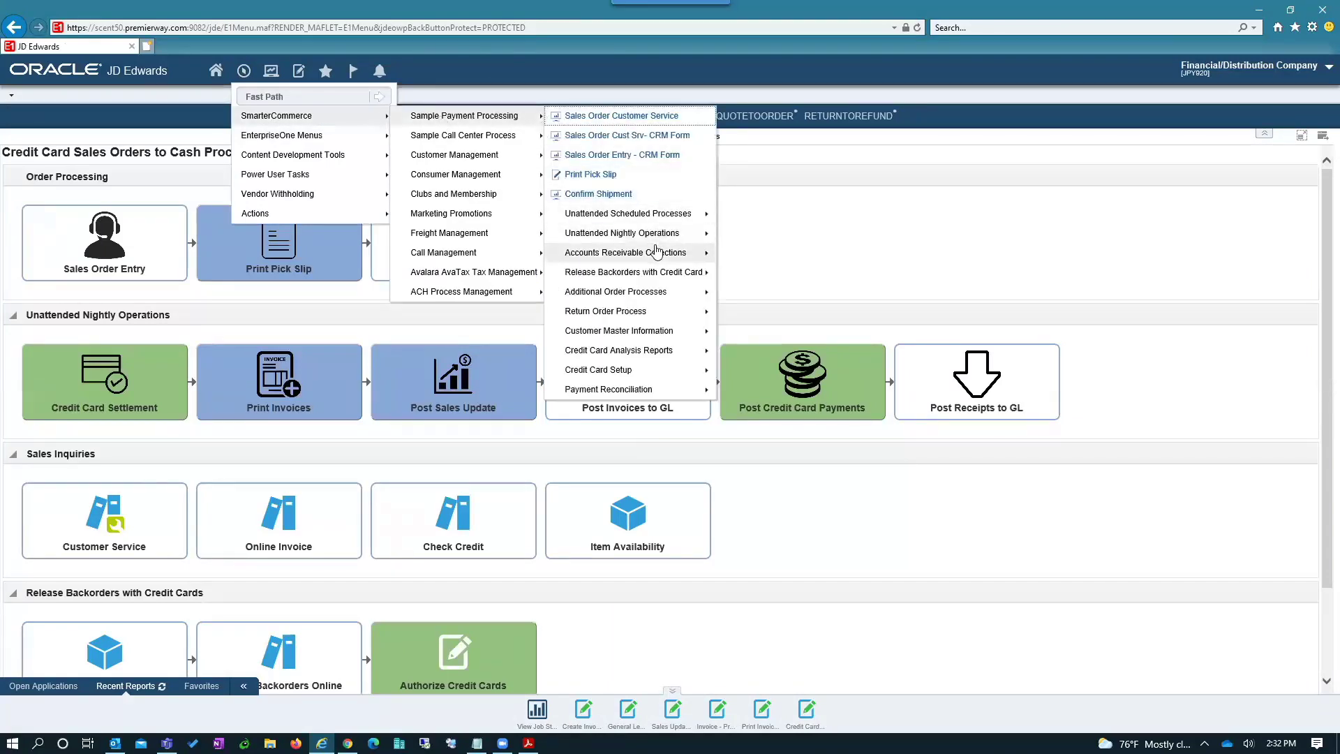
pyautogui.moveTo(656, 251)
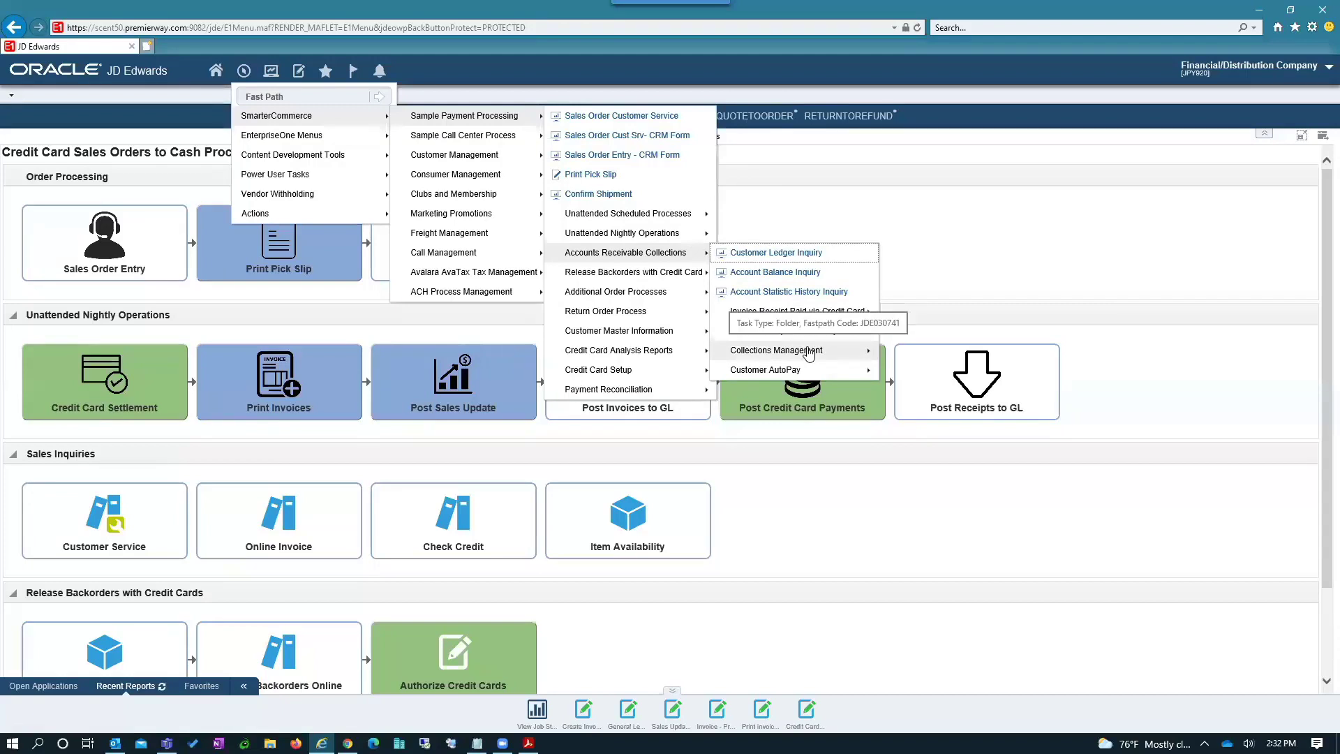
pyautogui.click(808, 352)
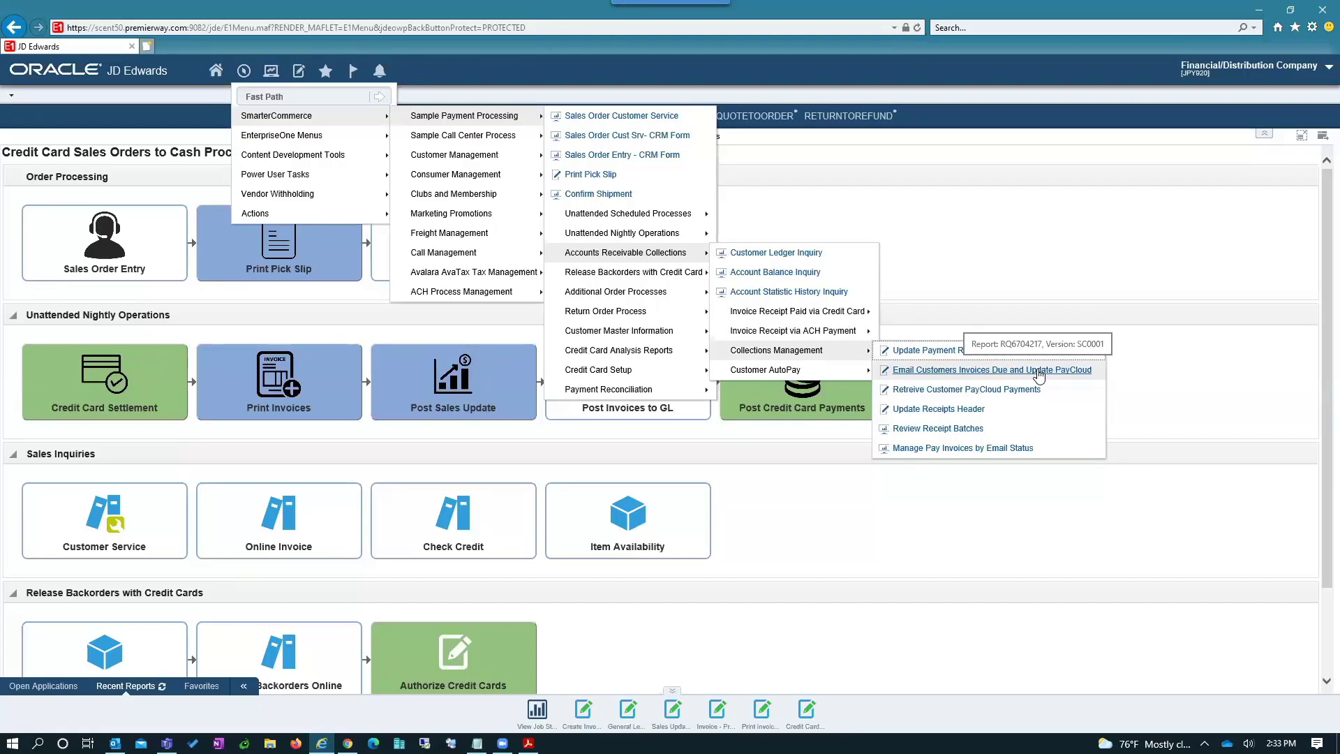
# - Email the customer its due invoices, dismiss the payment request, and select both invoices (59.36, 45.00)
pyautogui.click(1039, 375)
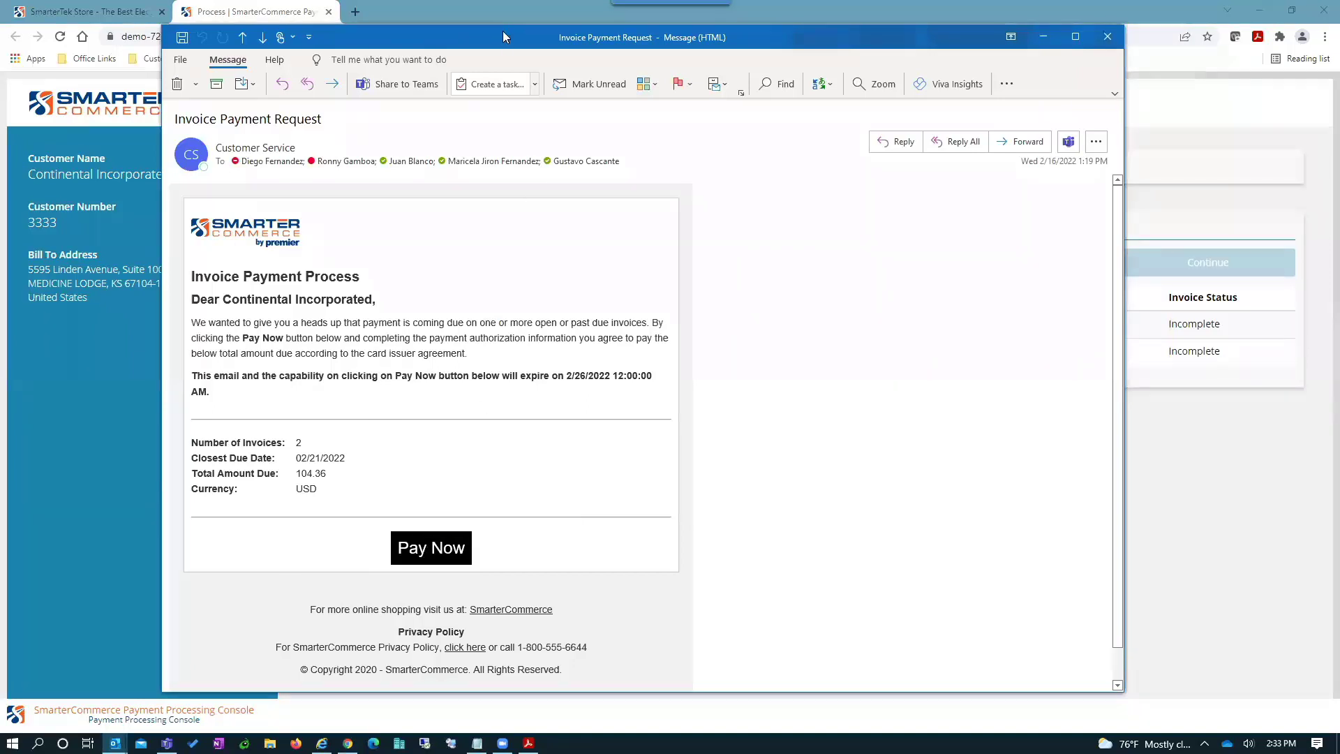
pyautogui.press('Escape')
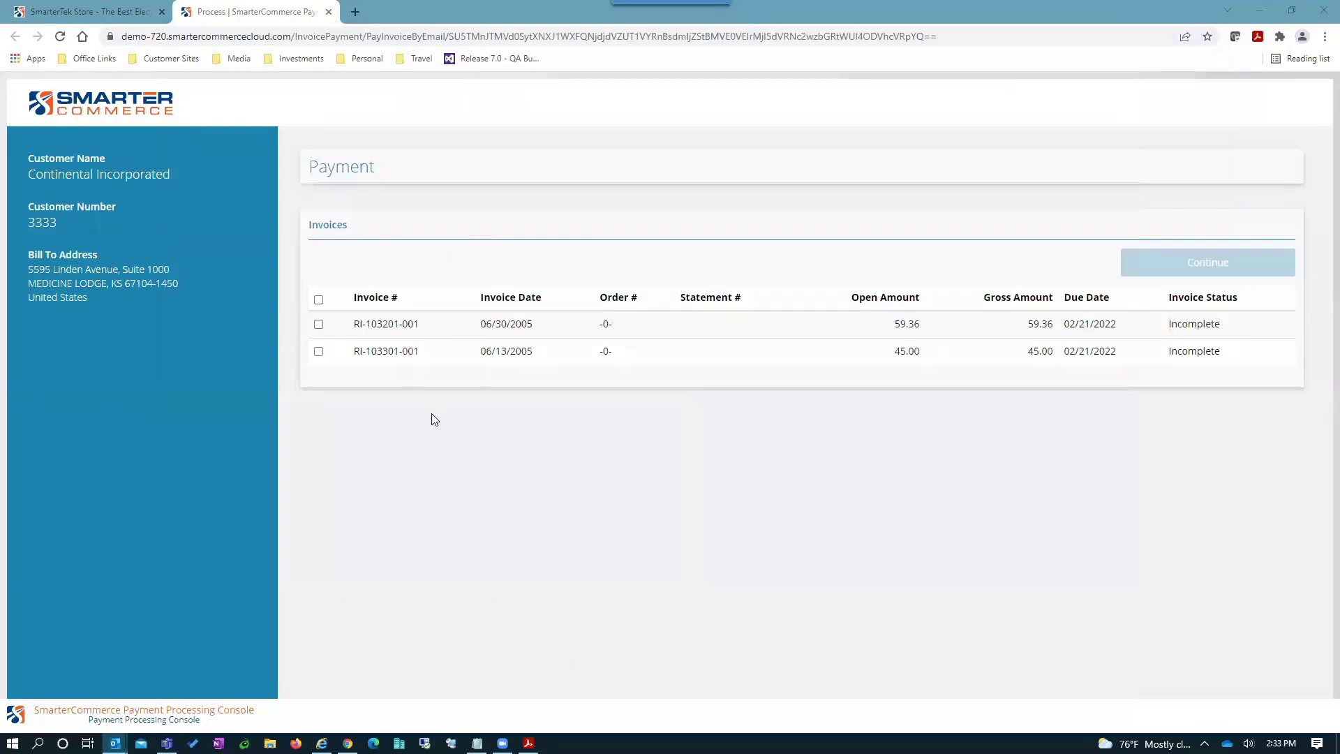
pyautogui.click(319, 299)
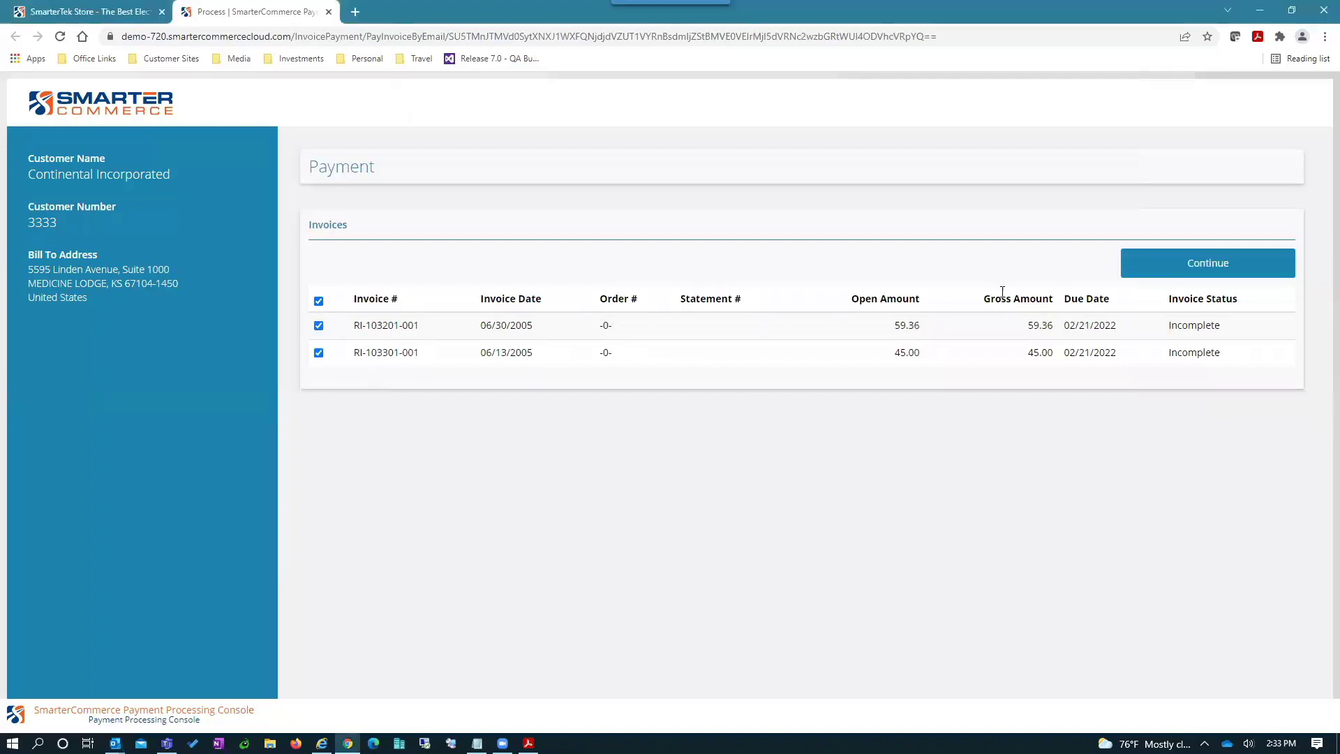
# - Continue through the 104.36 amounts to the payment page and choose Credit Card Payment
pyautogui.click(1194, 268)
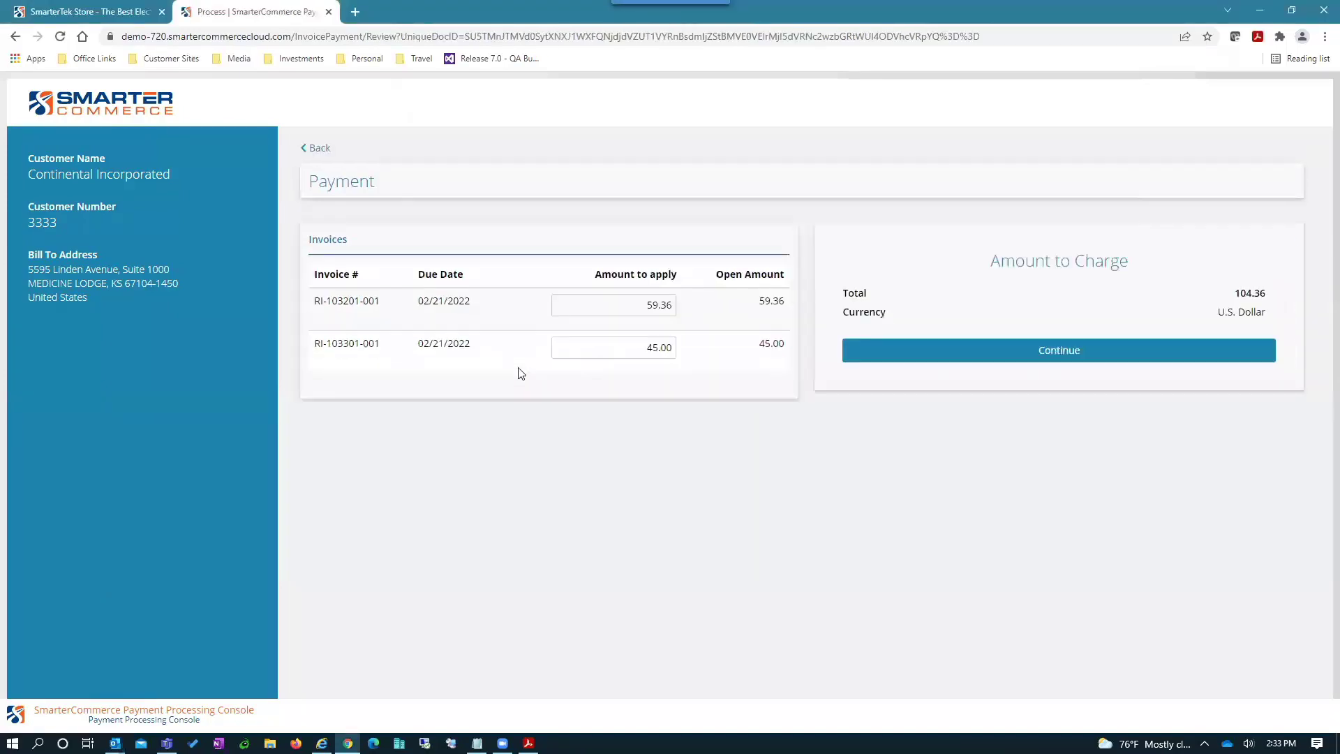
pyautogui.click(989, 354)
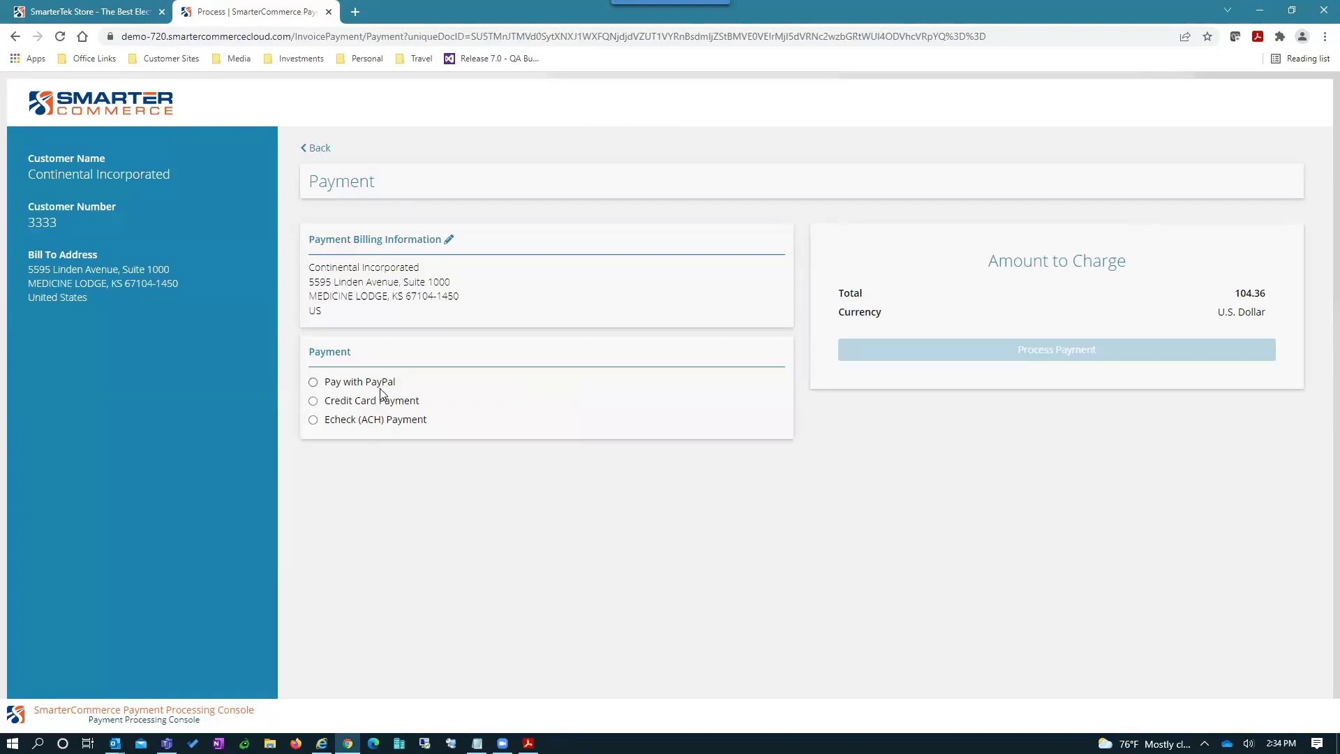
pyautogui.click(313, 403)
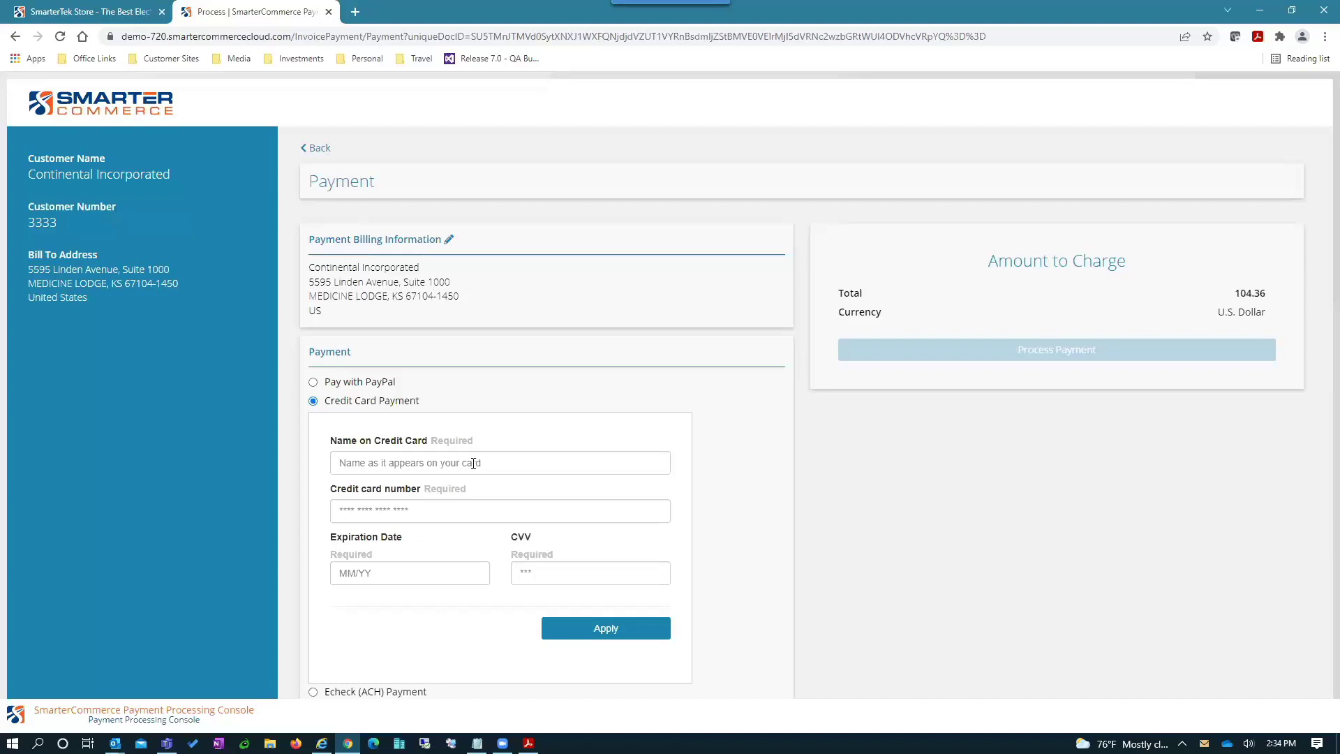
# - Enter the cardholder's name, Mastercard number, expiration 11/23 and security code, then verify the card
pyautogui.click(473, 463)
pyautogui.write('Joe Smith')
pyautogui.press('Tab')
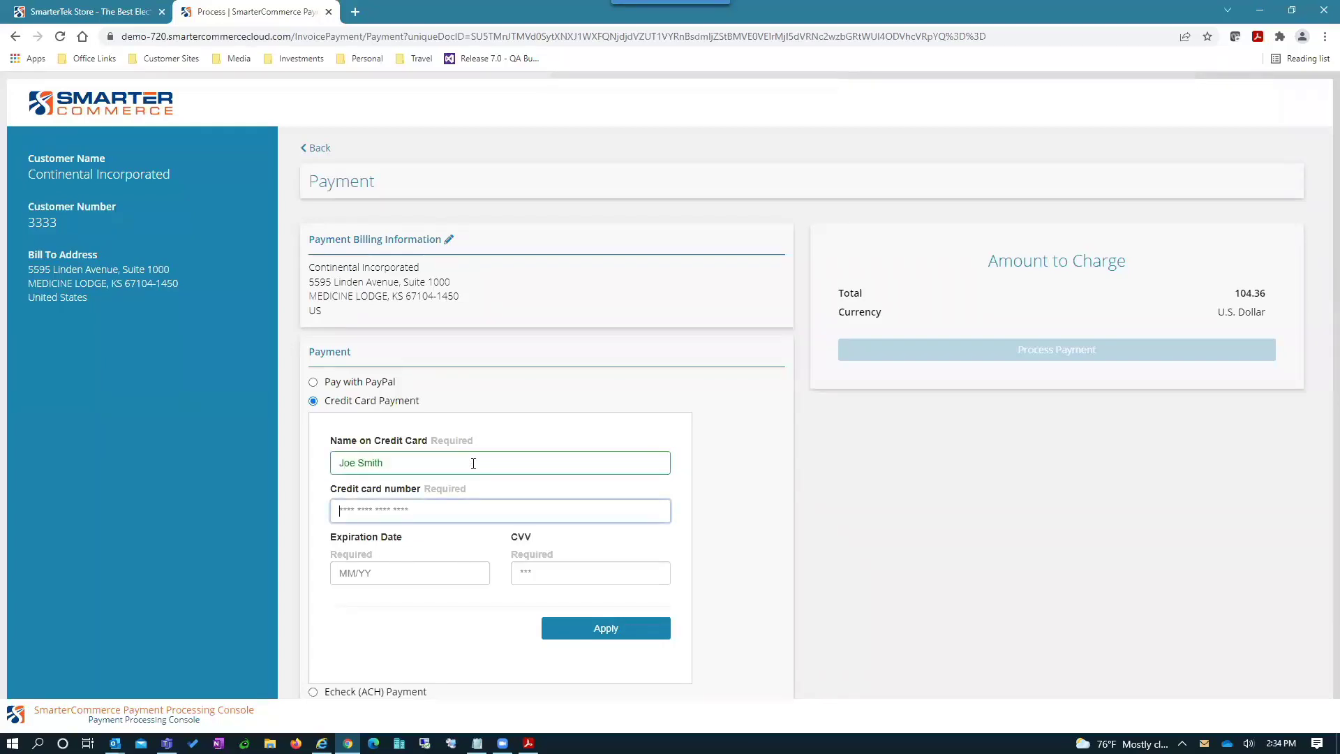
pyautogui.write('5555 5555 5555 4444')
pyautogui.press('Tab')
pyautogui.write('11 / 23')
pyautogui.press('Tab')
pyautogui.write('123')
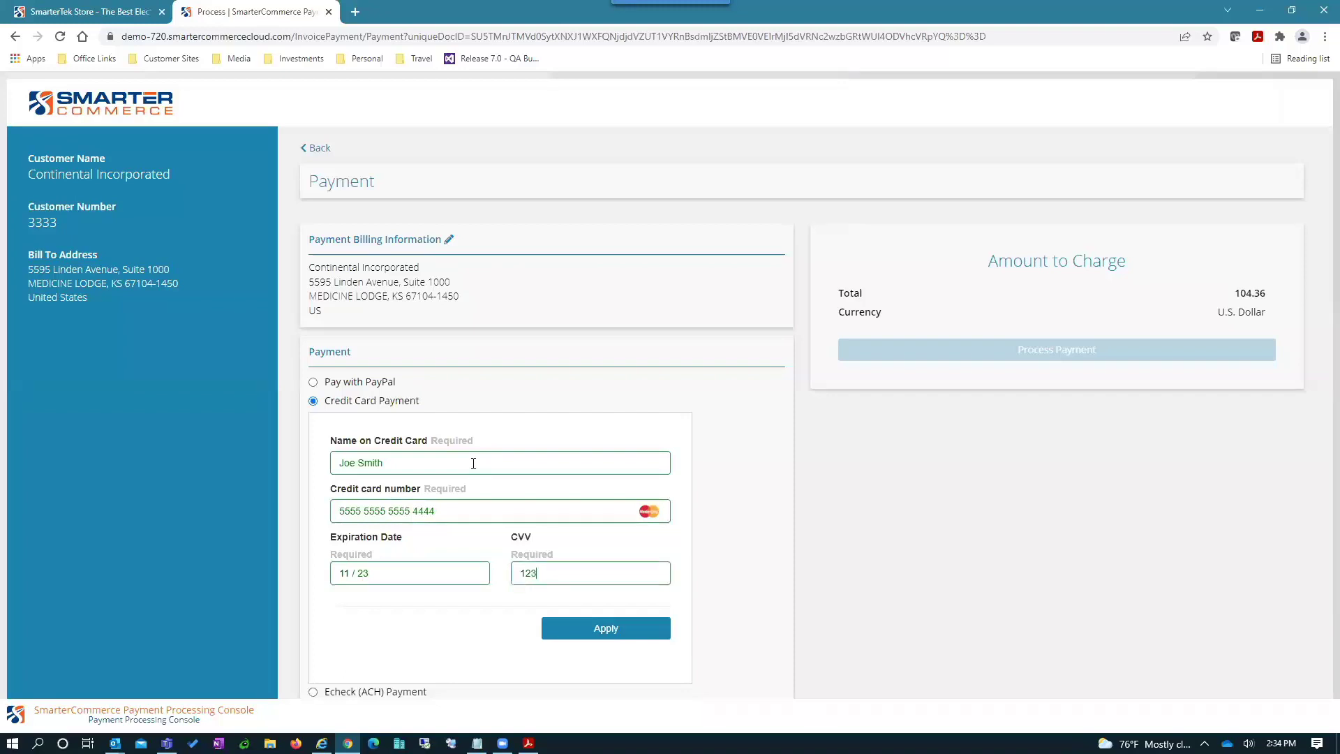
pyautogui.click(617, 630)
pyautogui.click(617, 630)
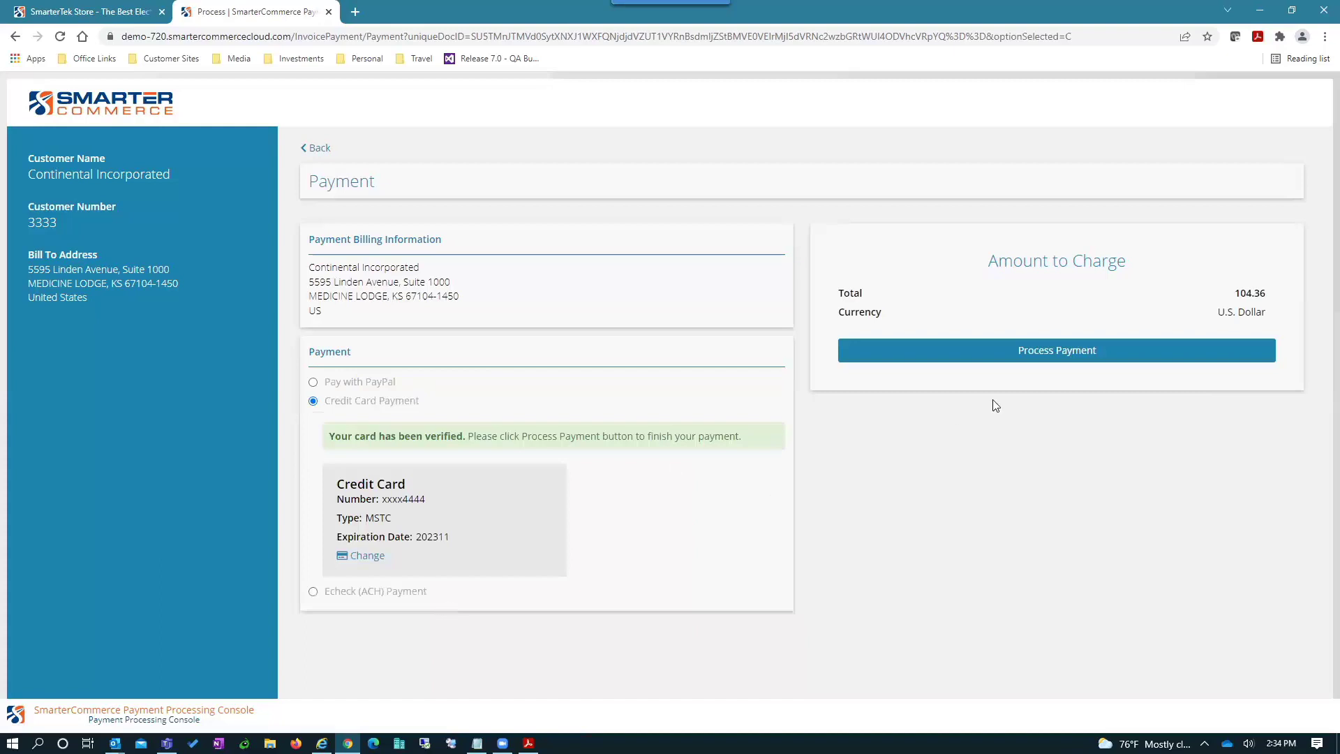
# - Process the 104.36 payment and return to pay more invoices
pyautogui.click(1063, 351)
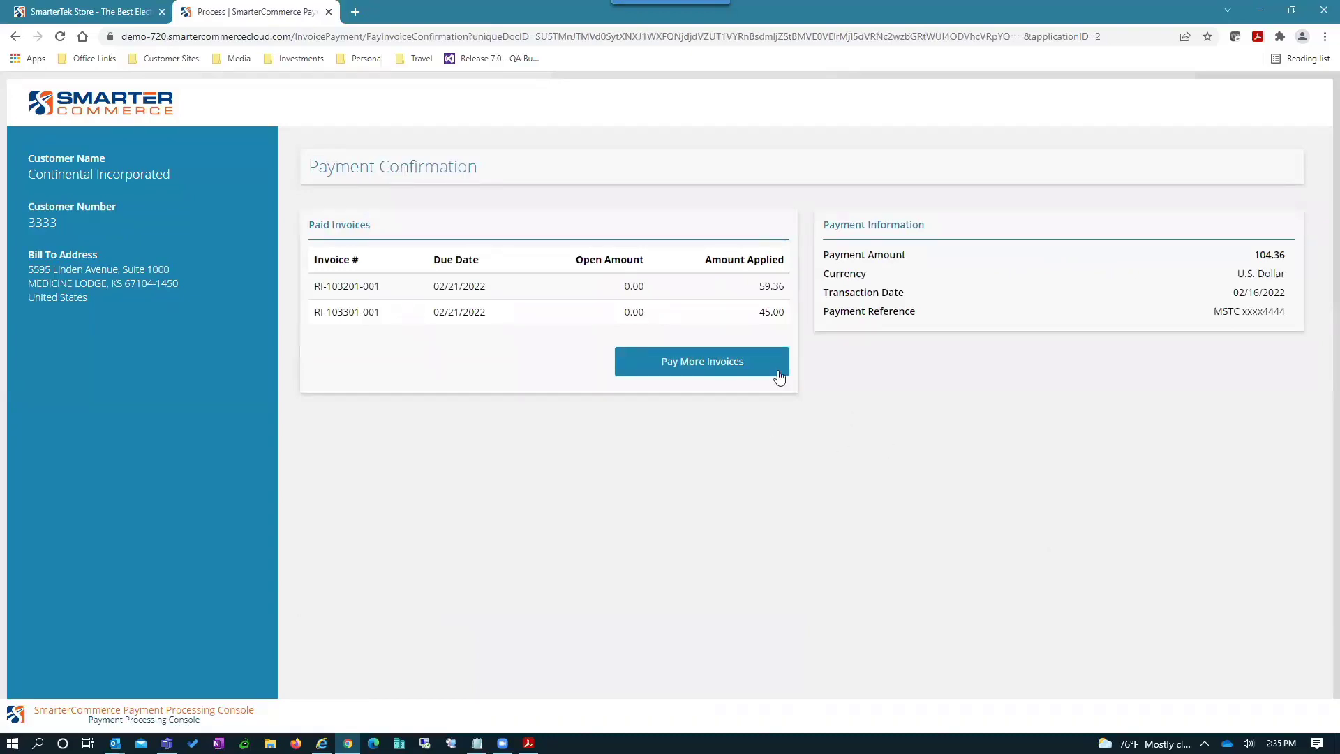
pyautogui.click(697, 366)
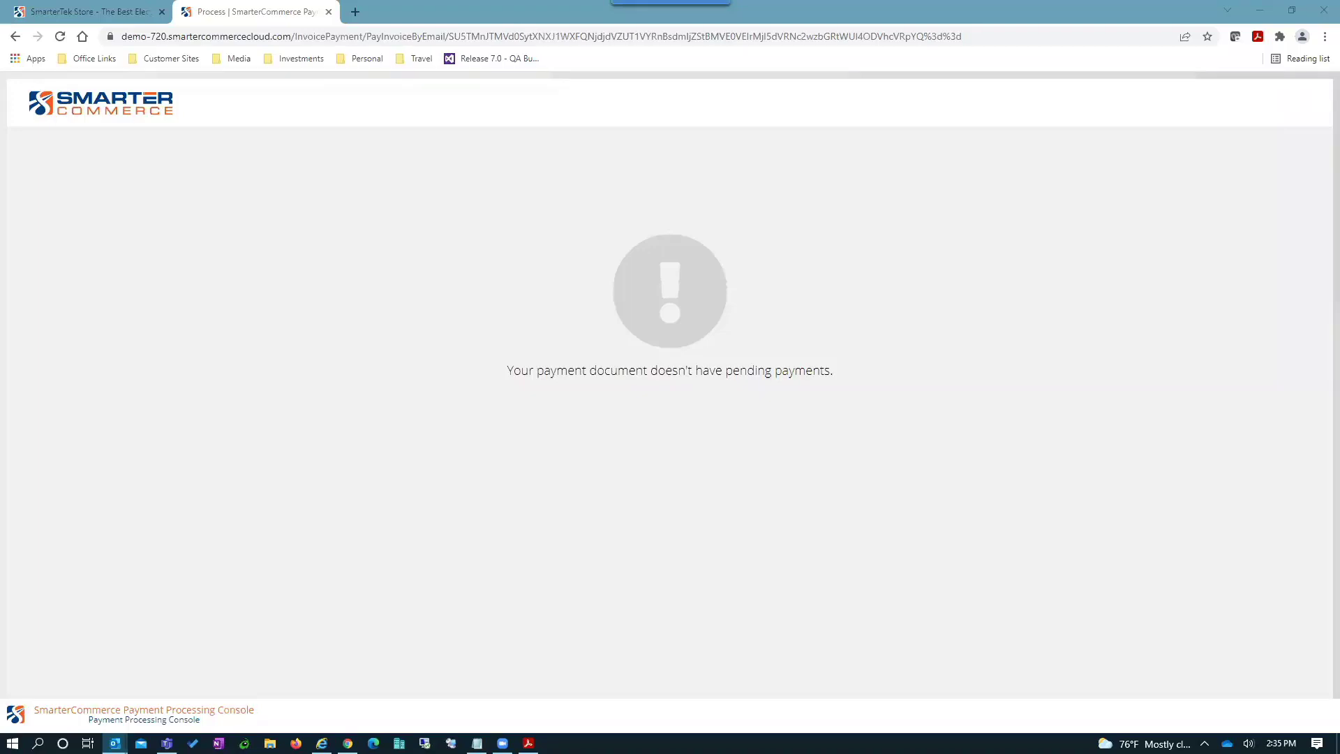
# - Read the Invoice Payment Confirmation email showing both invoices at 0.00 open, then close the payment portal tab
pyautogui.hotkey('alt', 'Tab')
pyautogui.scroll(-1, 553, 377)
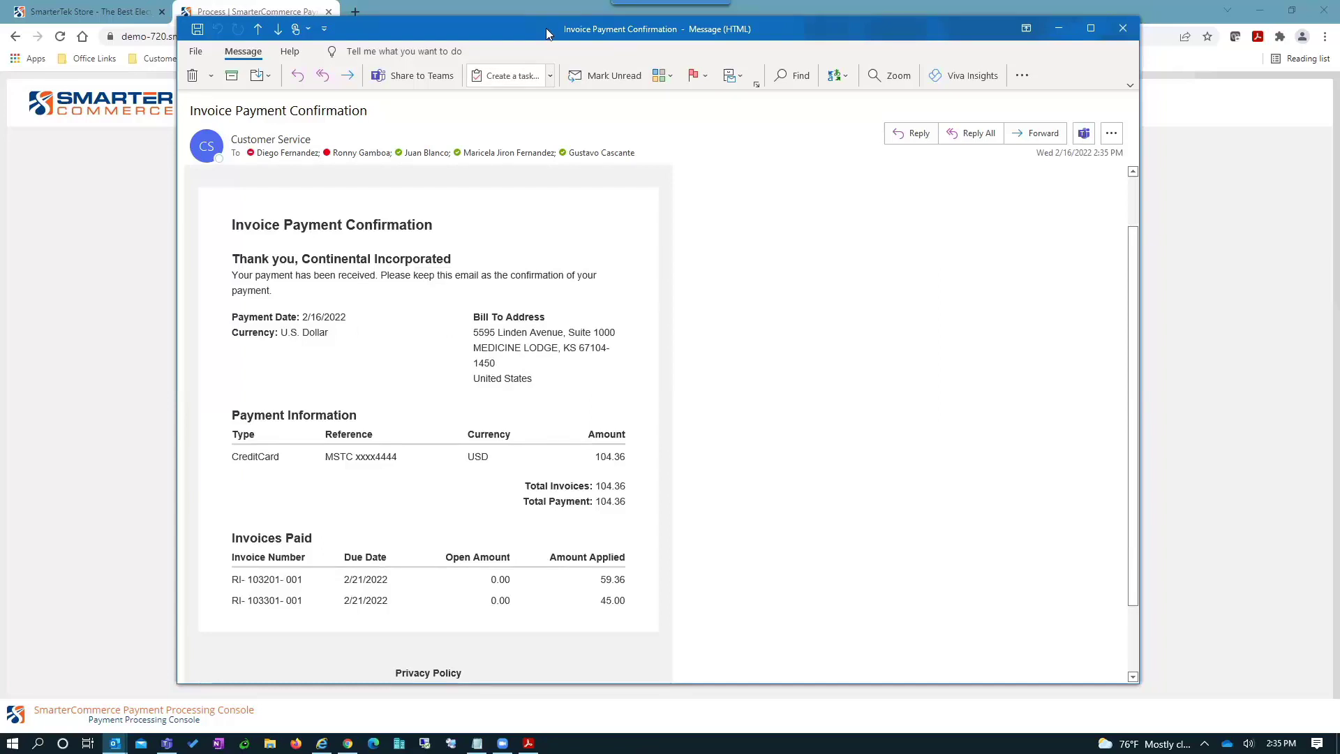
pyautogui.press('Escape')
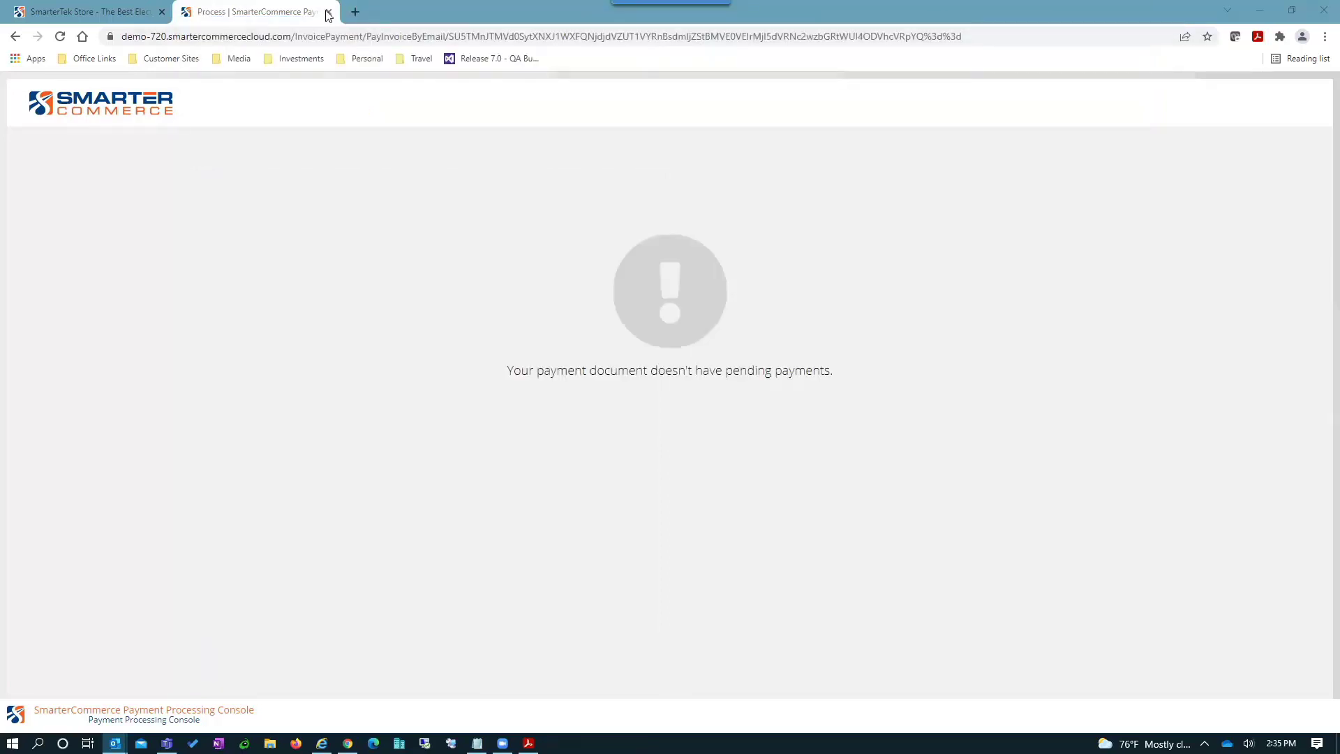
pyautogui.click(328, 13)
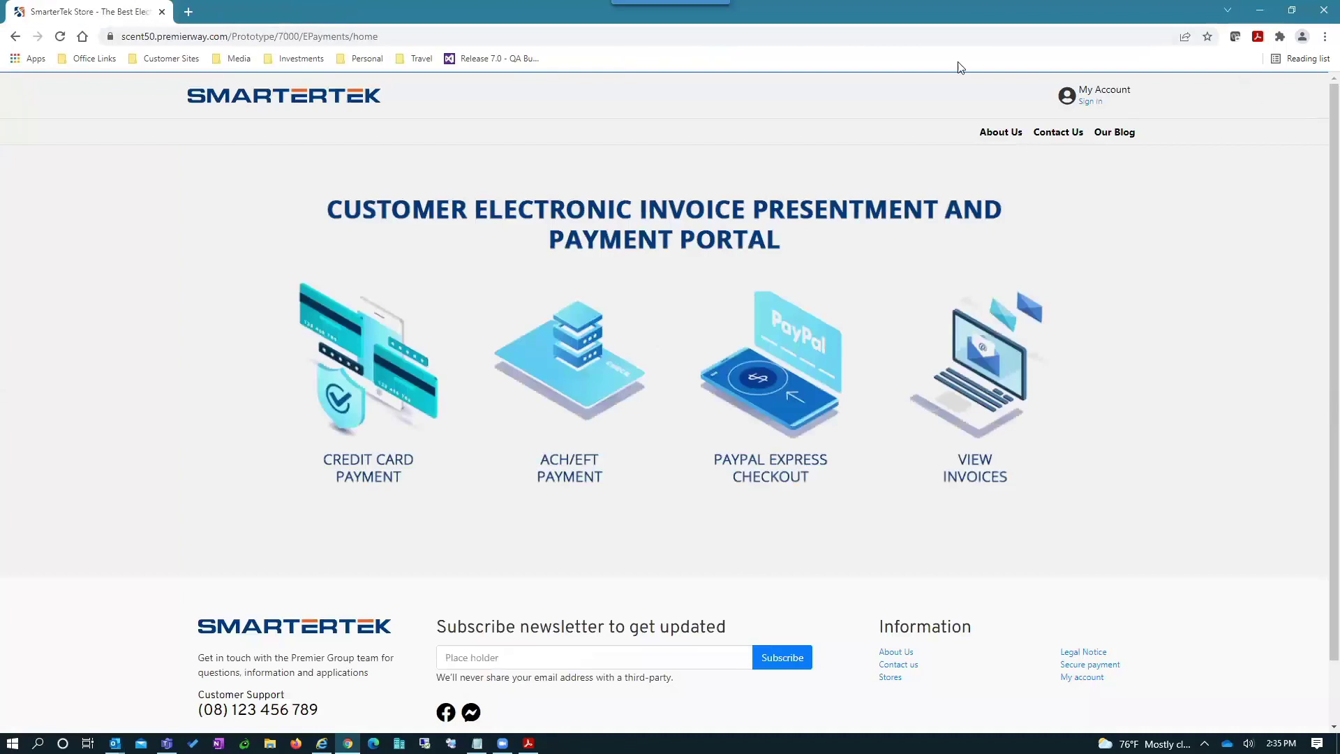
# - Minimize Chrome and open Collections > Customer AutoPay > Customer AutoPay Rules in JD Edwards
pyautogui.press('super+Down')
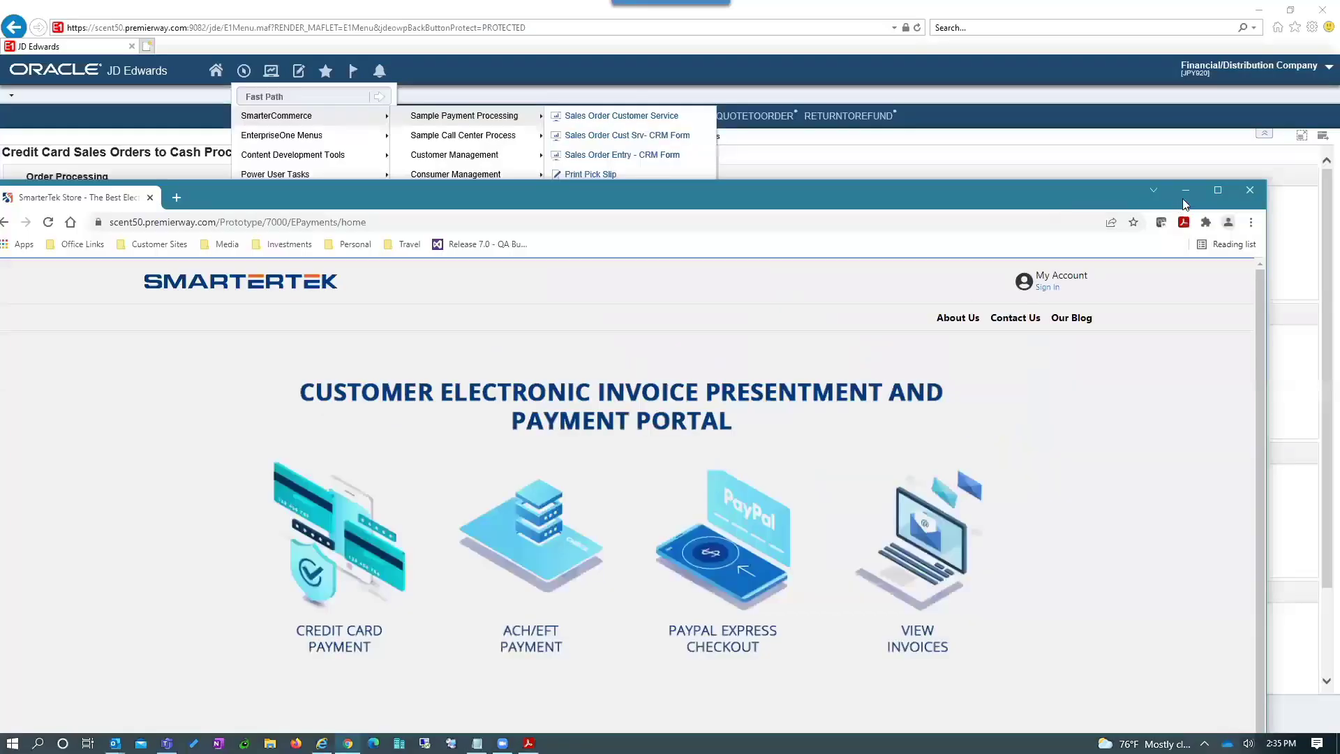
pyautogui.click(1187, 191)
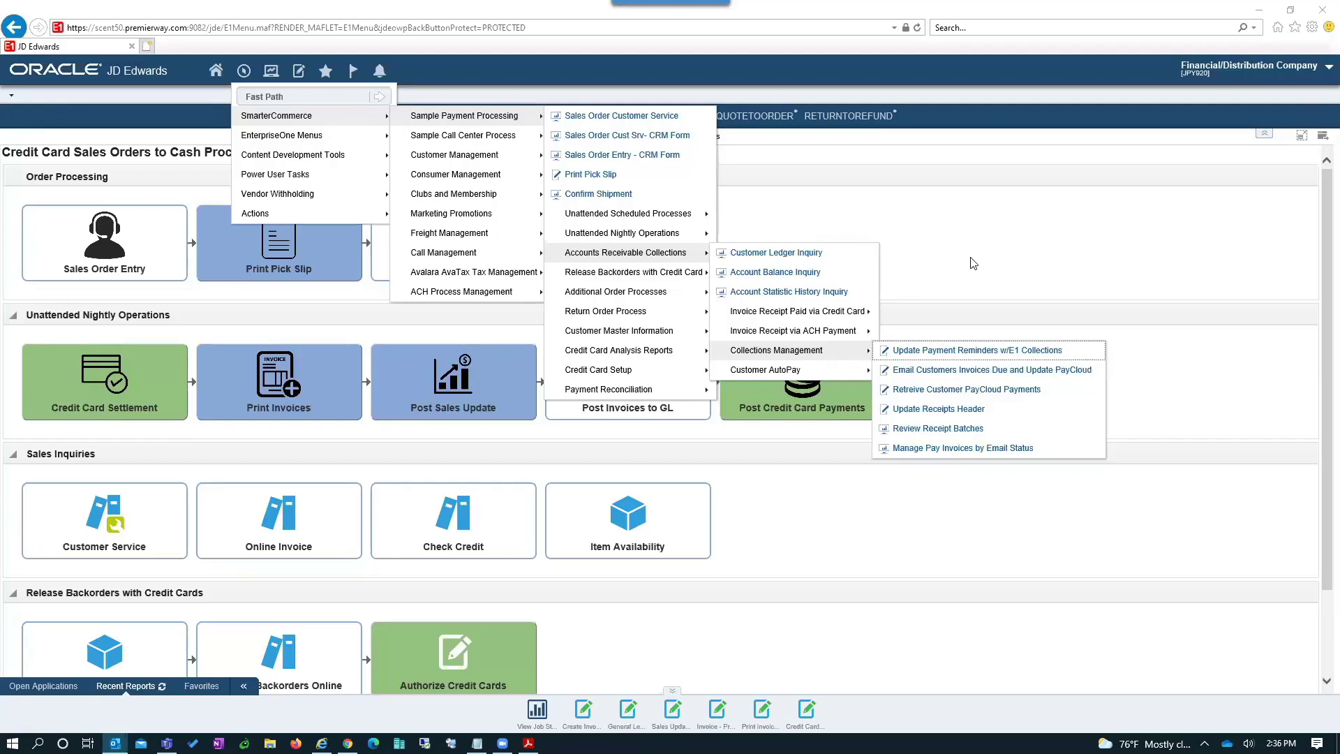
pyautogui.click(797, 372)
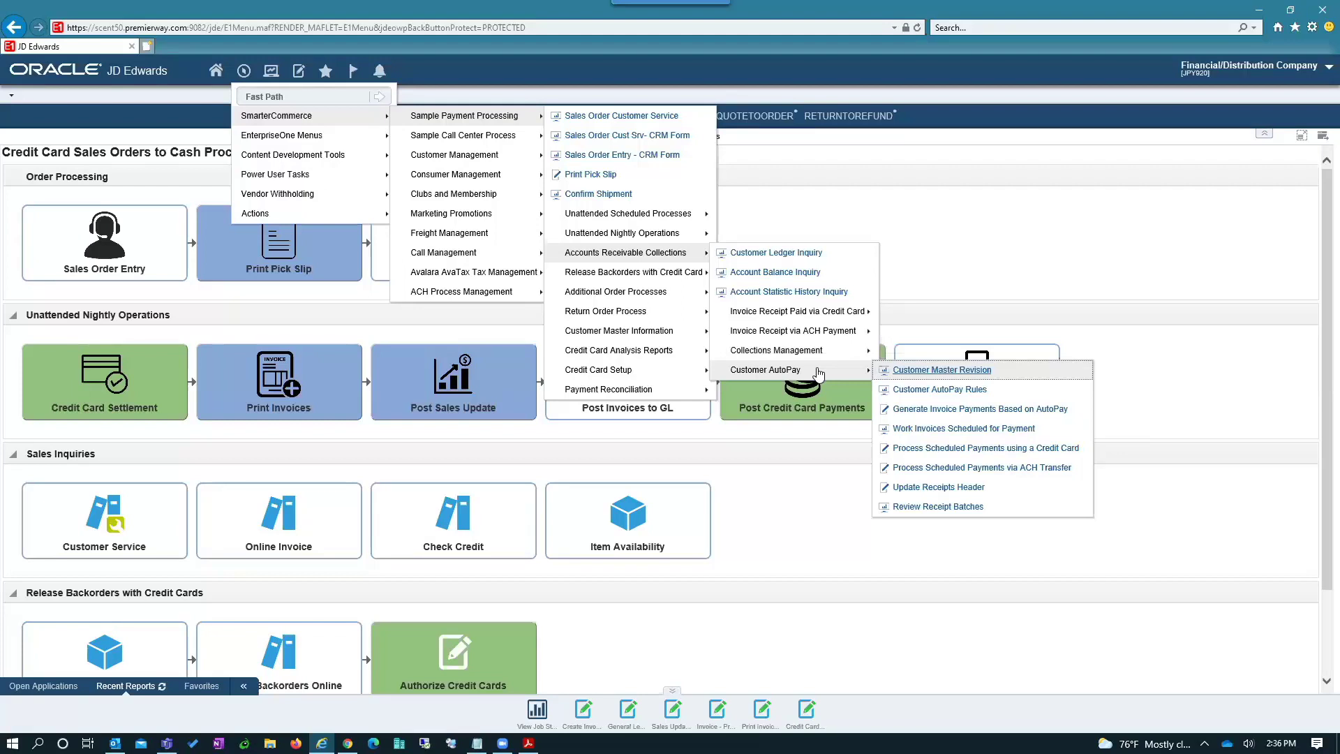
pyautogui.click(916, 392)
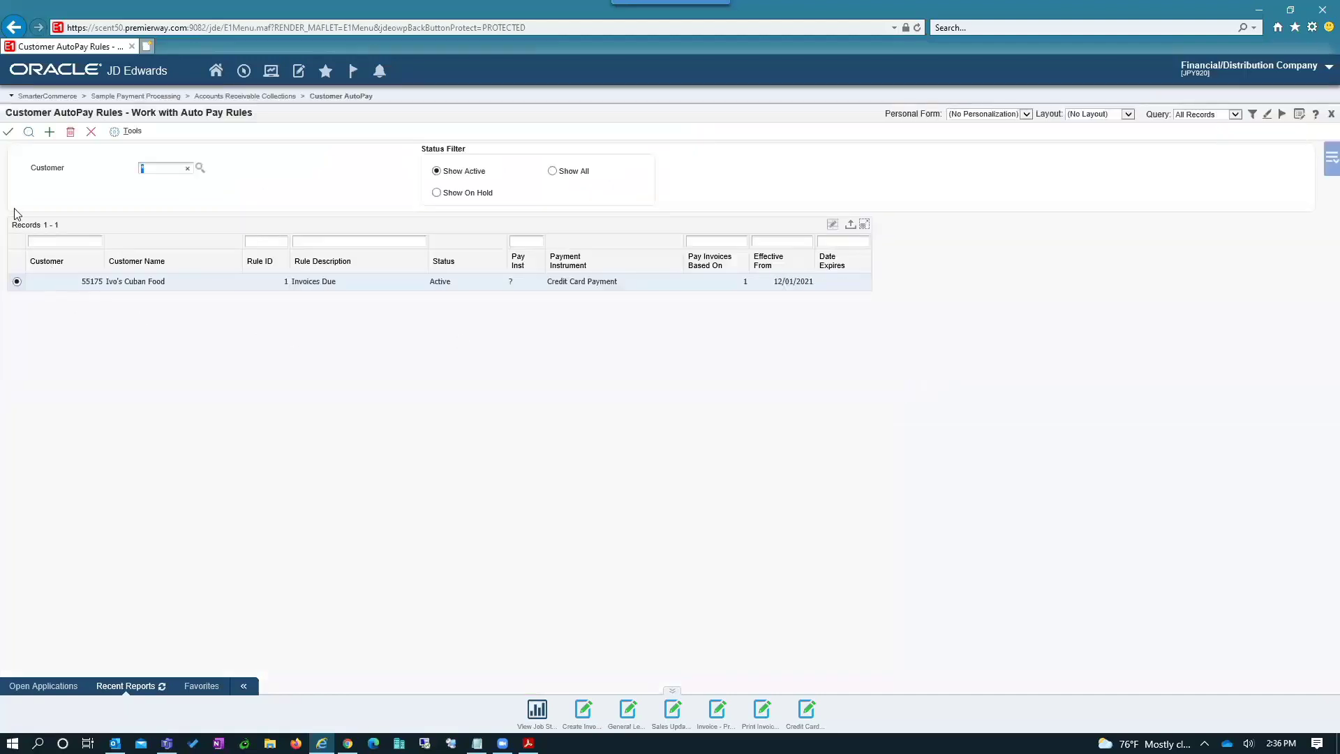
# - Open the Invoices Due rule and review the customer's address number and Pay Invoices Based On setting
pyautogui.click(7, 135)
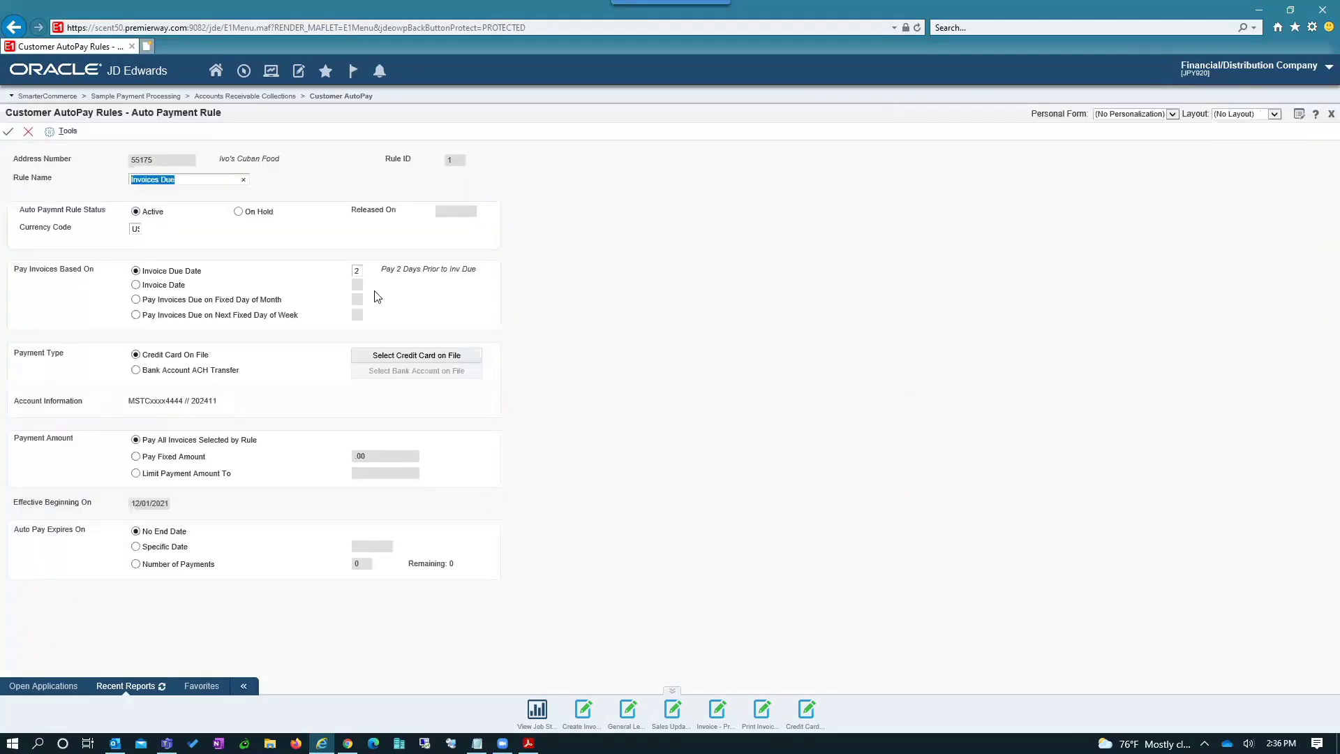
pyautogui.click(139, 160)
pyautogui.doubleClick(139, 160)
pyautogui.moveTo(10, 273); pyautogui.dragTo(95, 278)
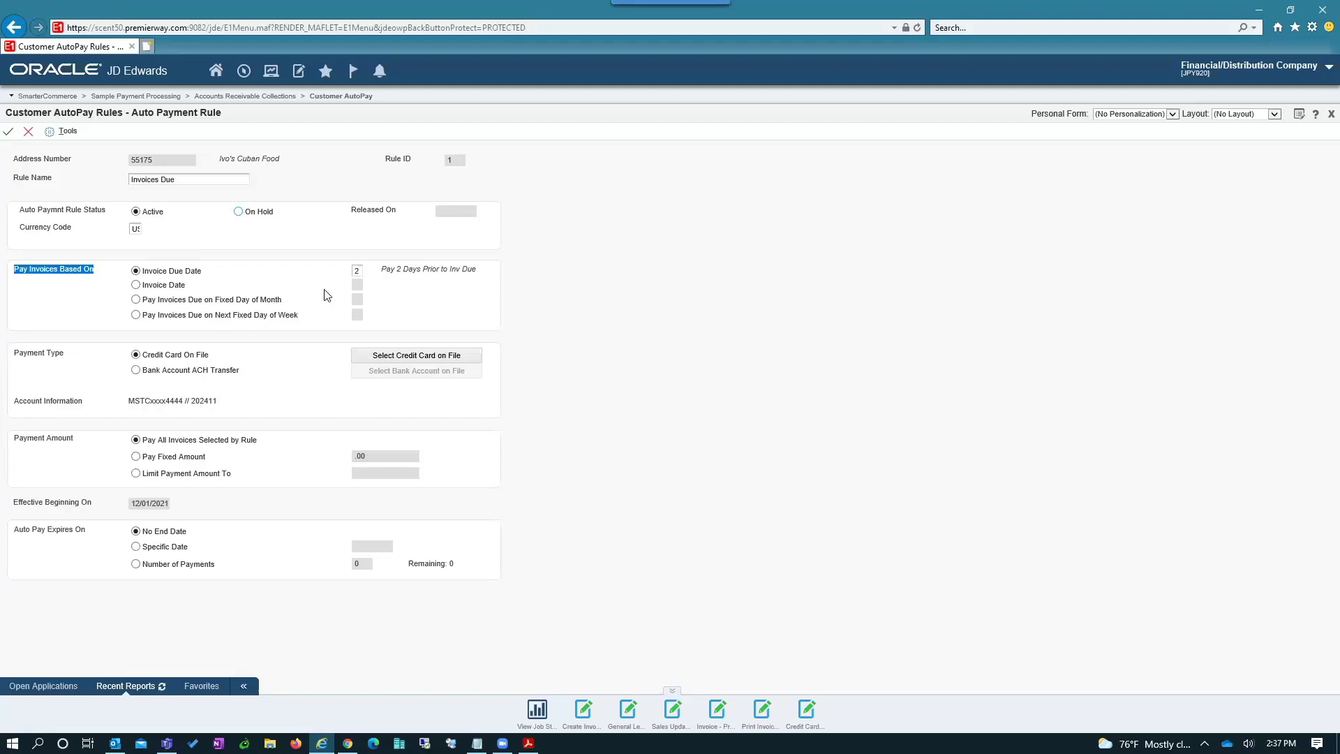
# - Check the allowed codes for the 2 days-before-due value, closing the lookup without changes
pyautogui.click(358, 271)
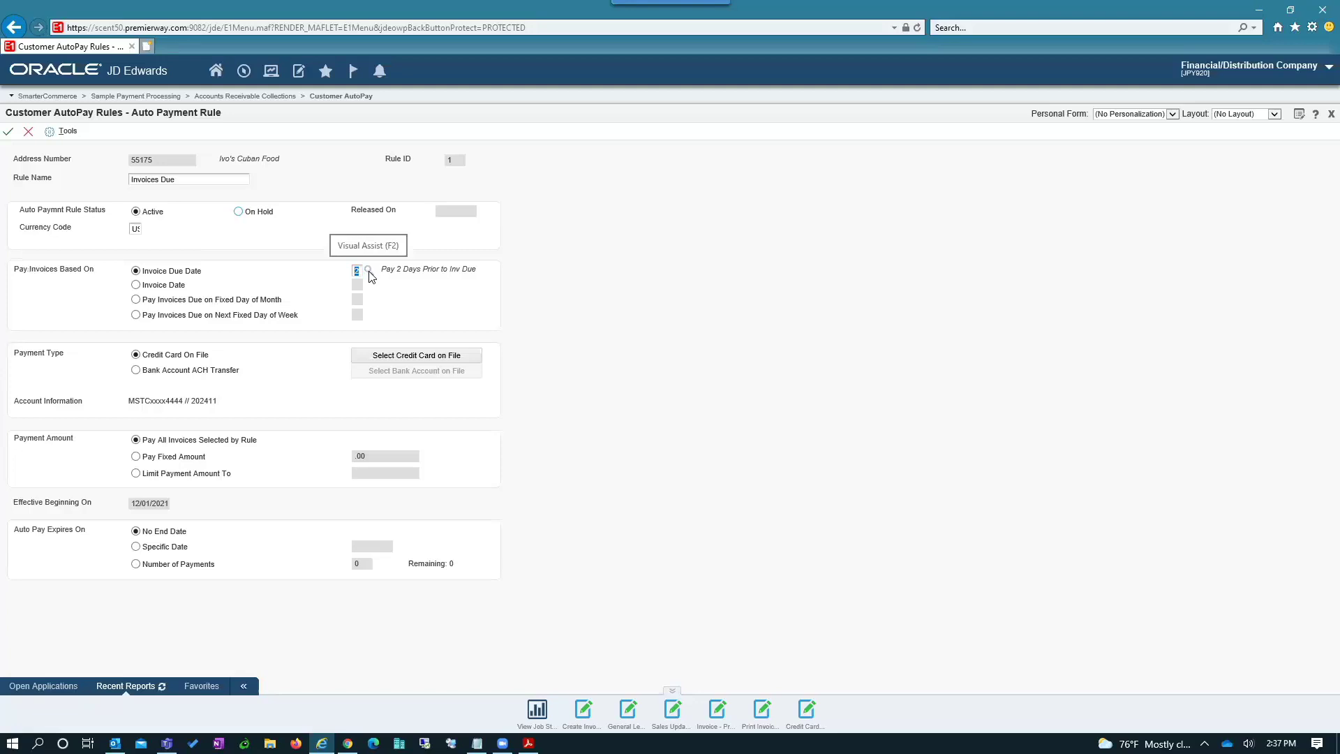
pyautogui.click(370, 274)
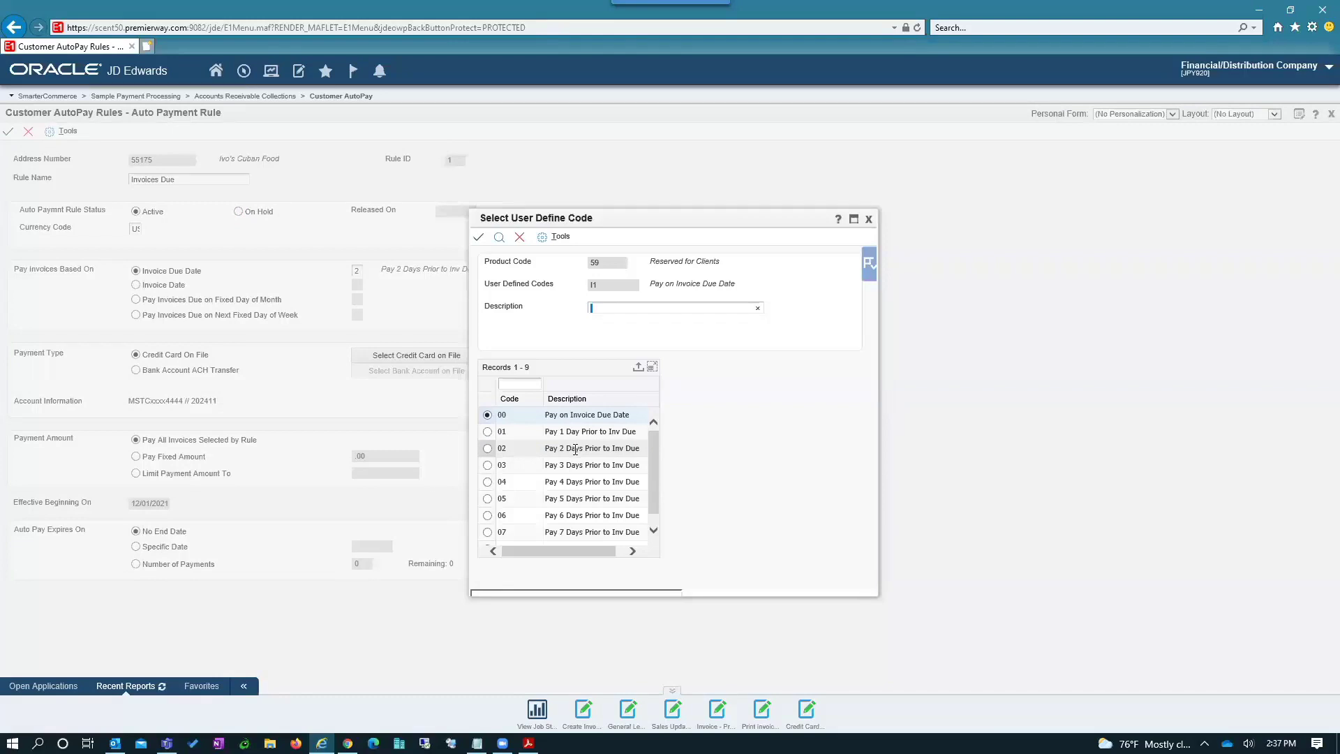
pyautogui.click(520, 238)
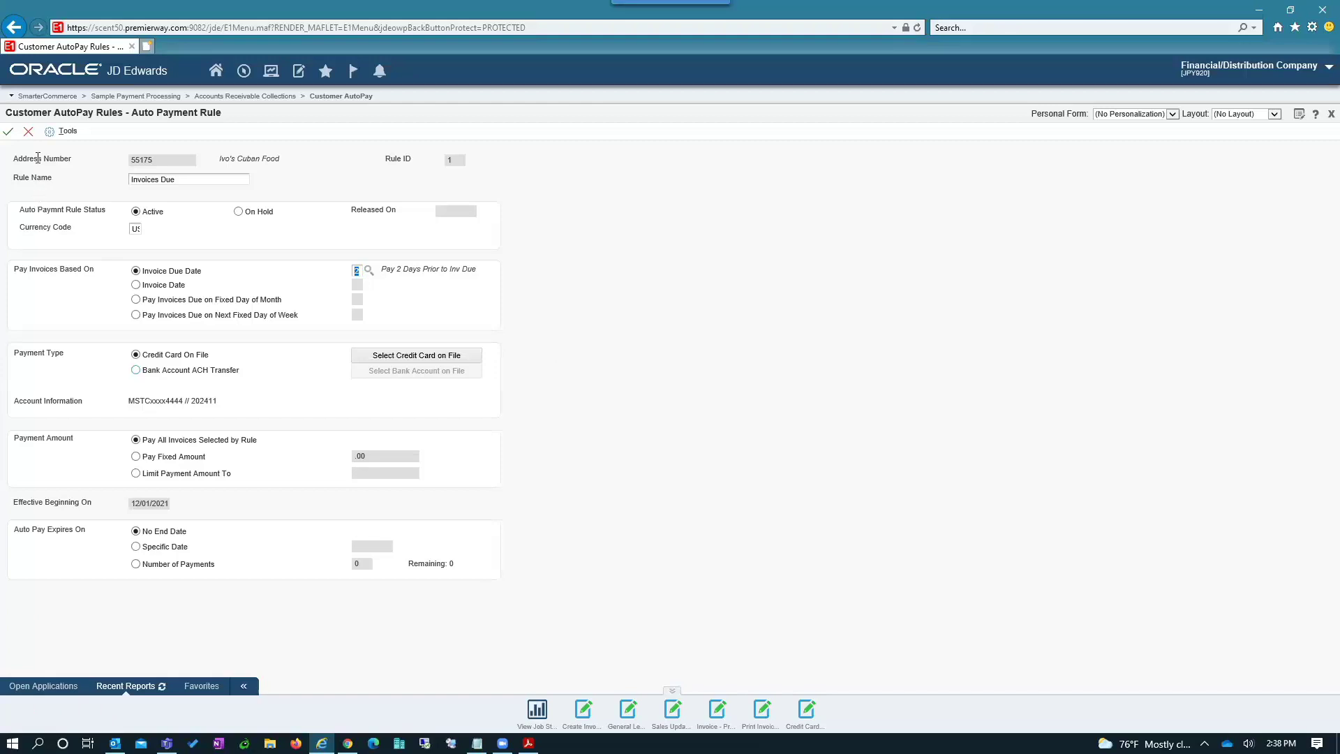
# - Close the Auto Payment Rule form without saving, then close Work with Auto Pay Rules
pyautogui.click(28, 133)
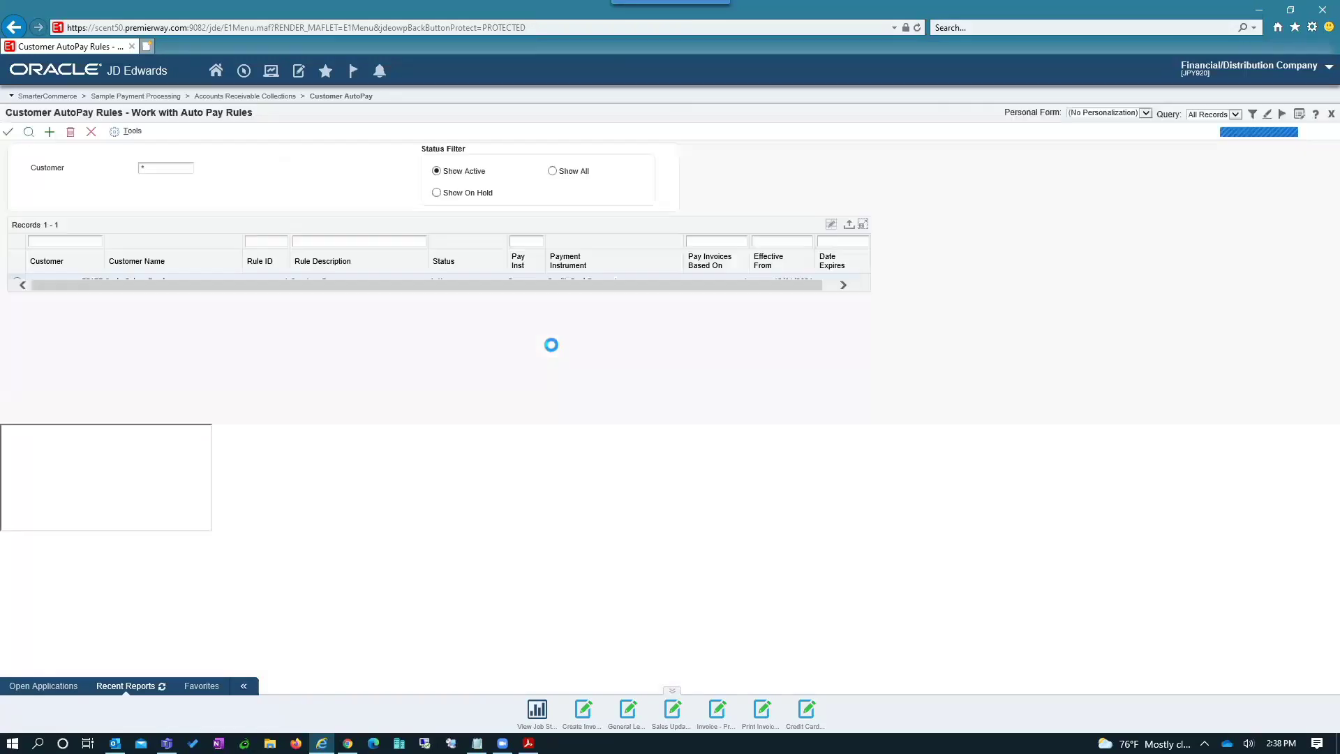
pyautogui.click(91, 132)
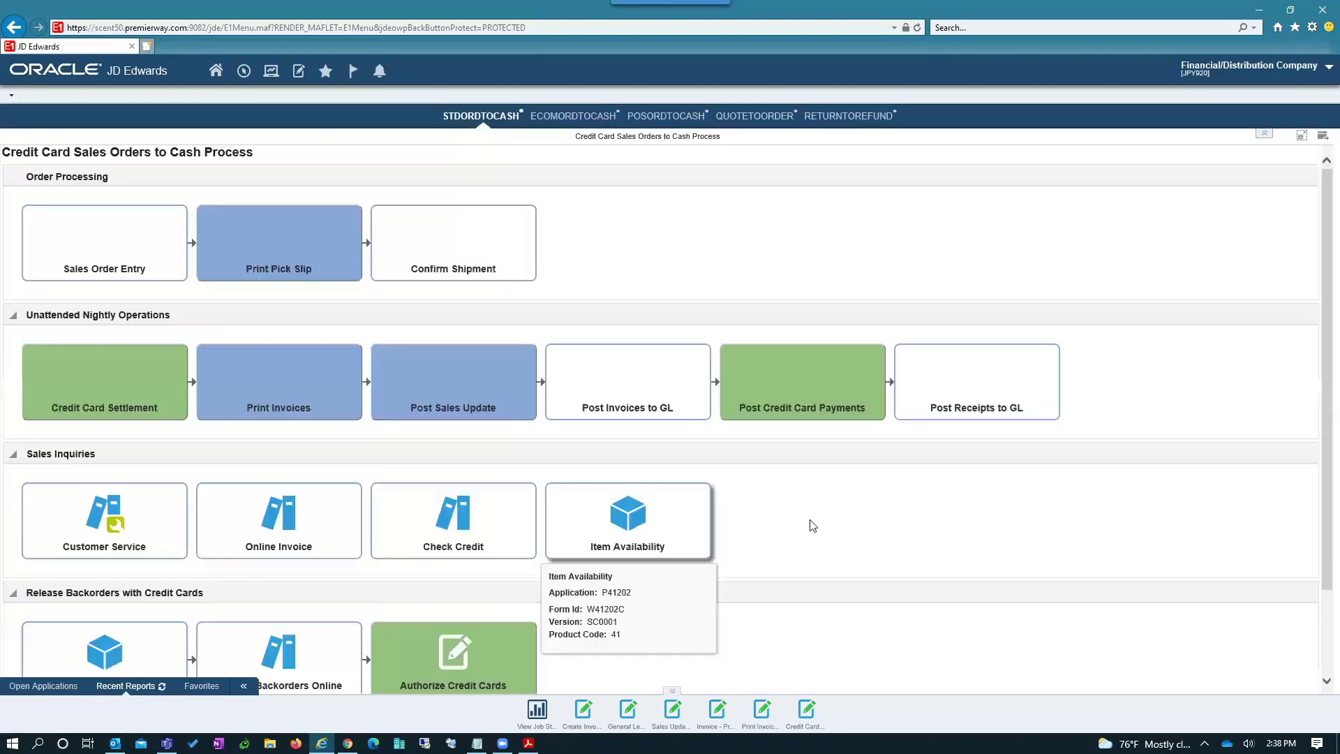
# - Browse the Navigator's SmarterCommerce > Sample Payment Processing menus, then switch to the SmarterTek portal
pyautogui.click(244, 71)
pyautogui.moveTo(376, 124)
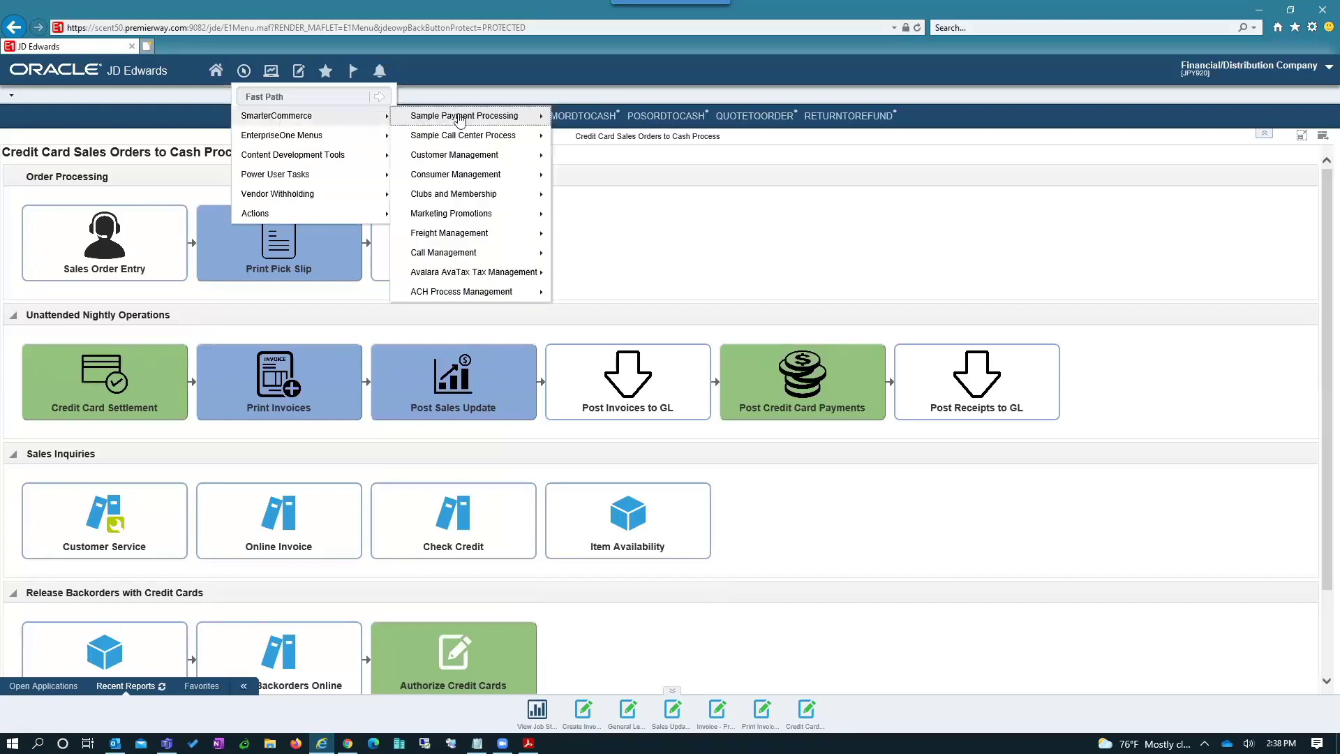
pyautogui.moveTo(457, 118)
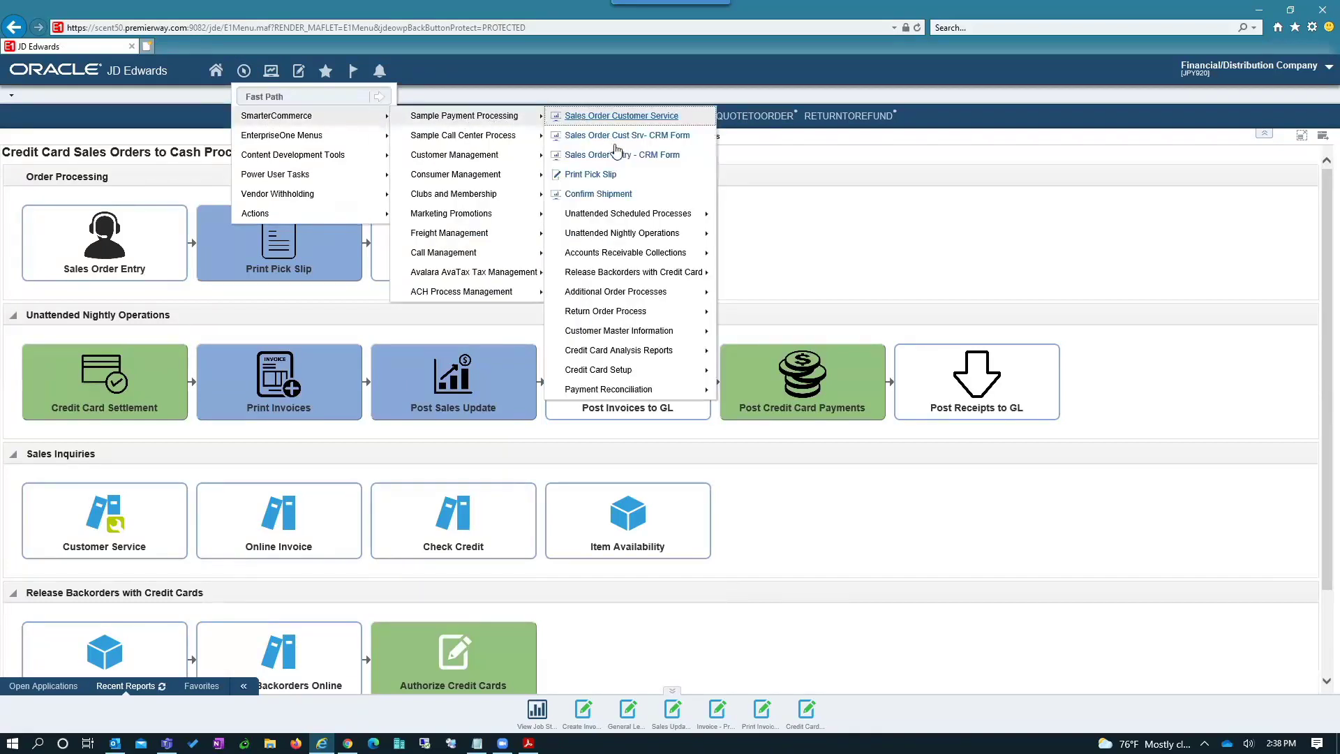
pyautogui.moveTo(649, 252)
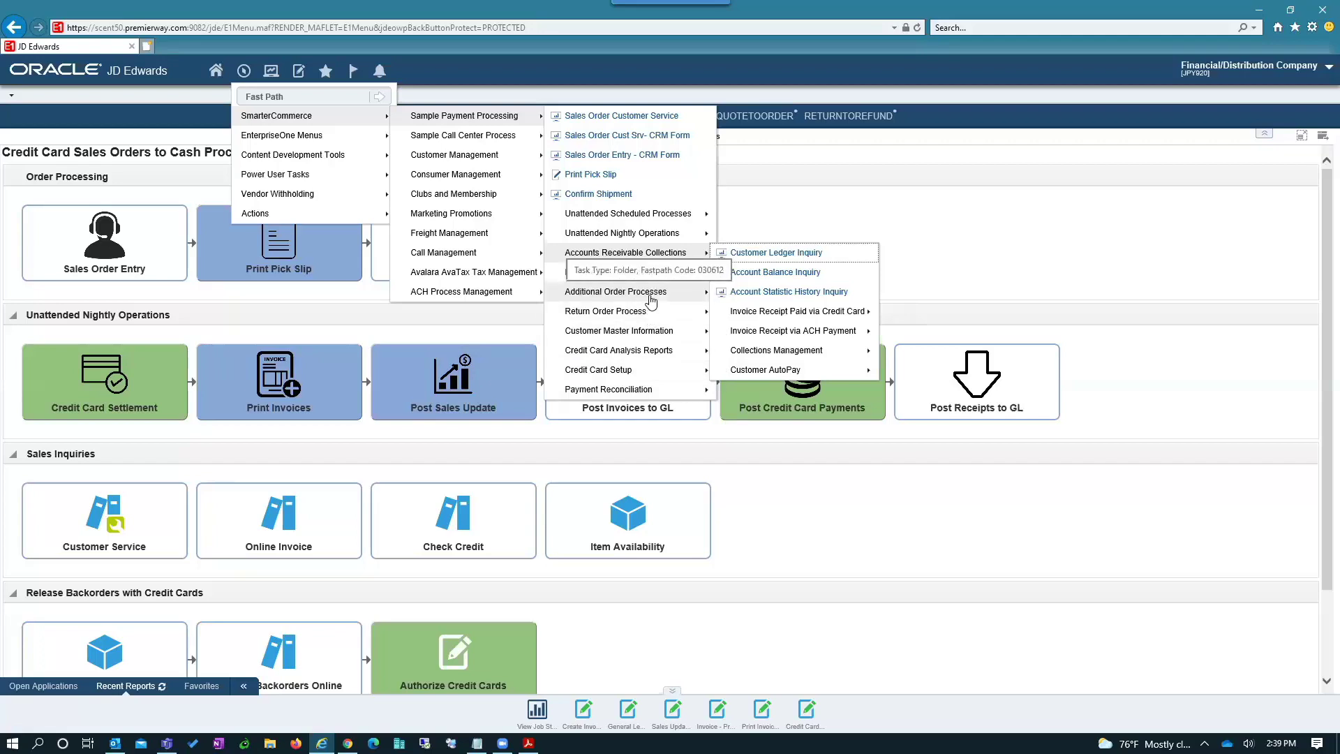
pyautogui.moveTo(658, 355)
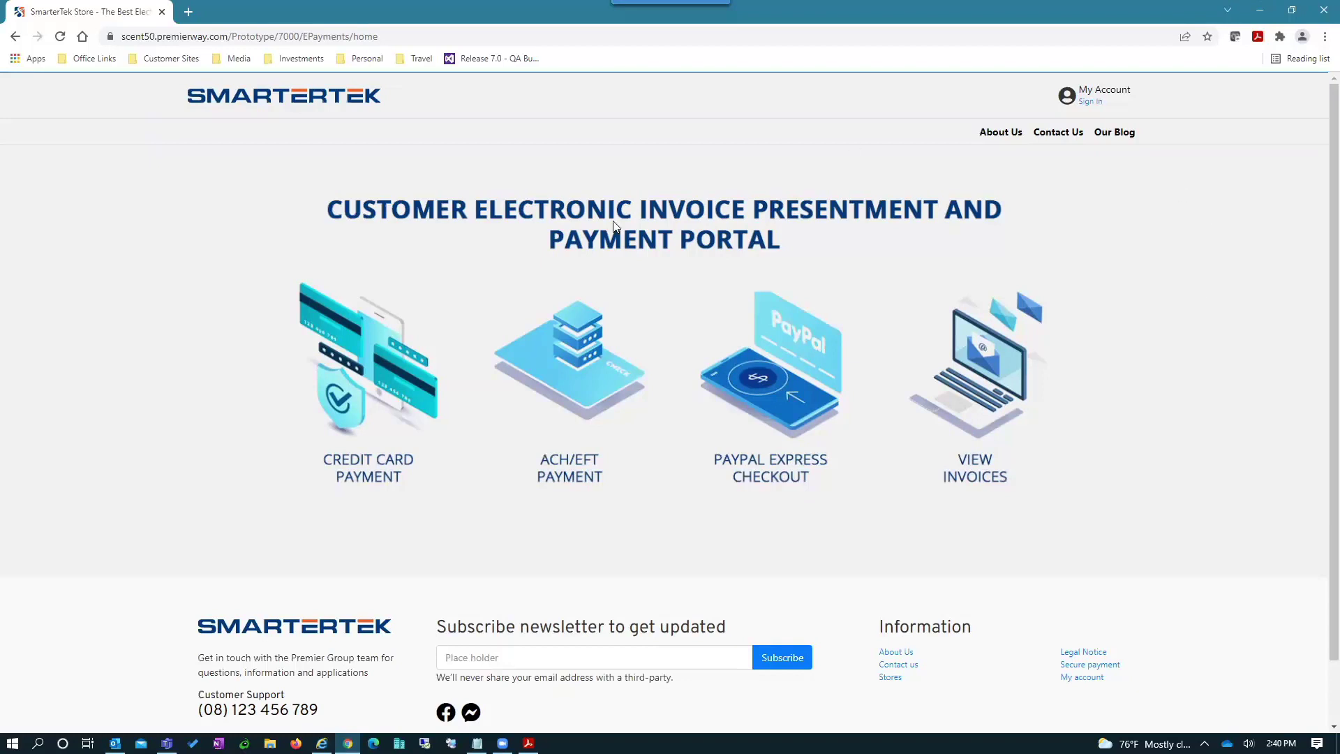
# - Reload the portal and sign in with the customer's e-mail username and account password
pyautogui.click(487, 38)
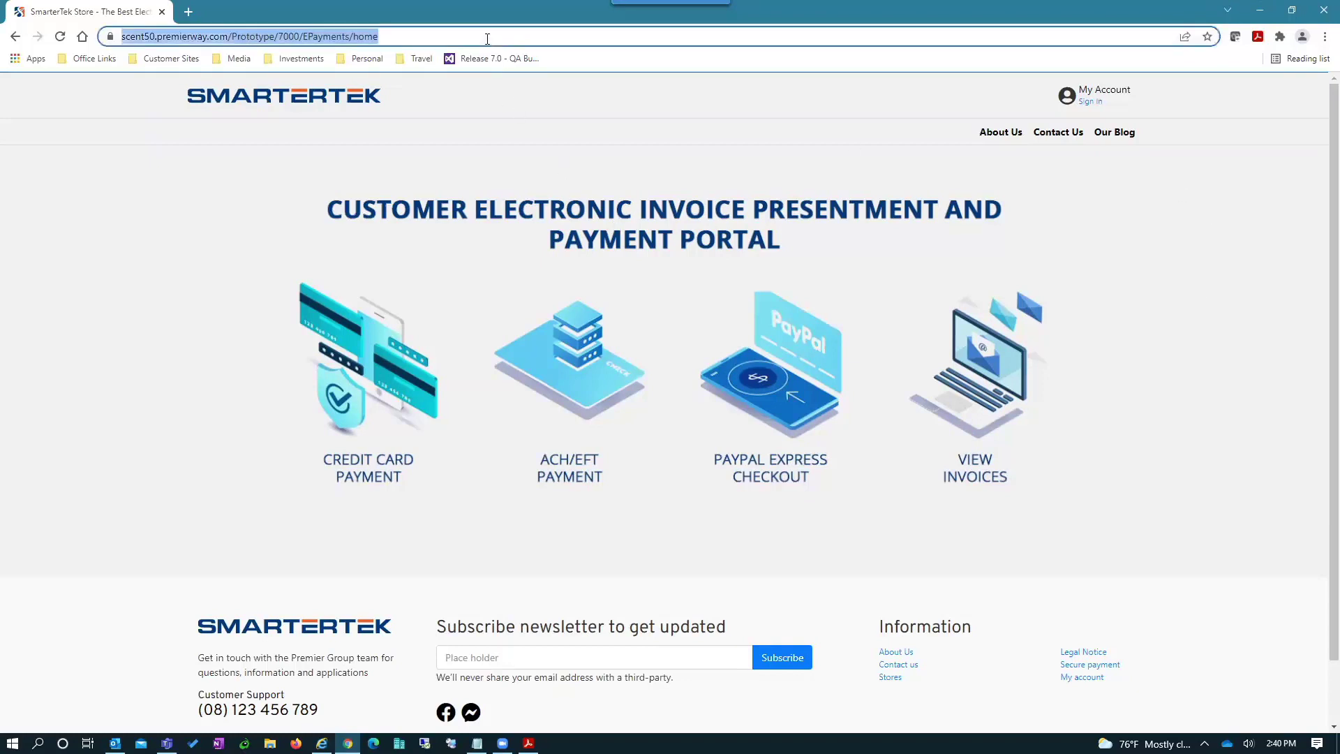
pyautogui.press('Return')
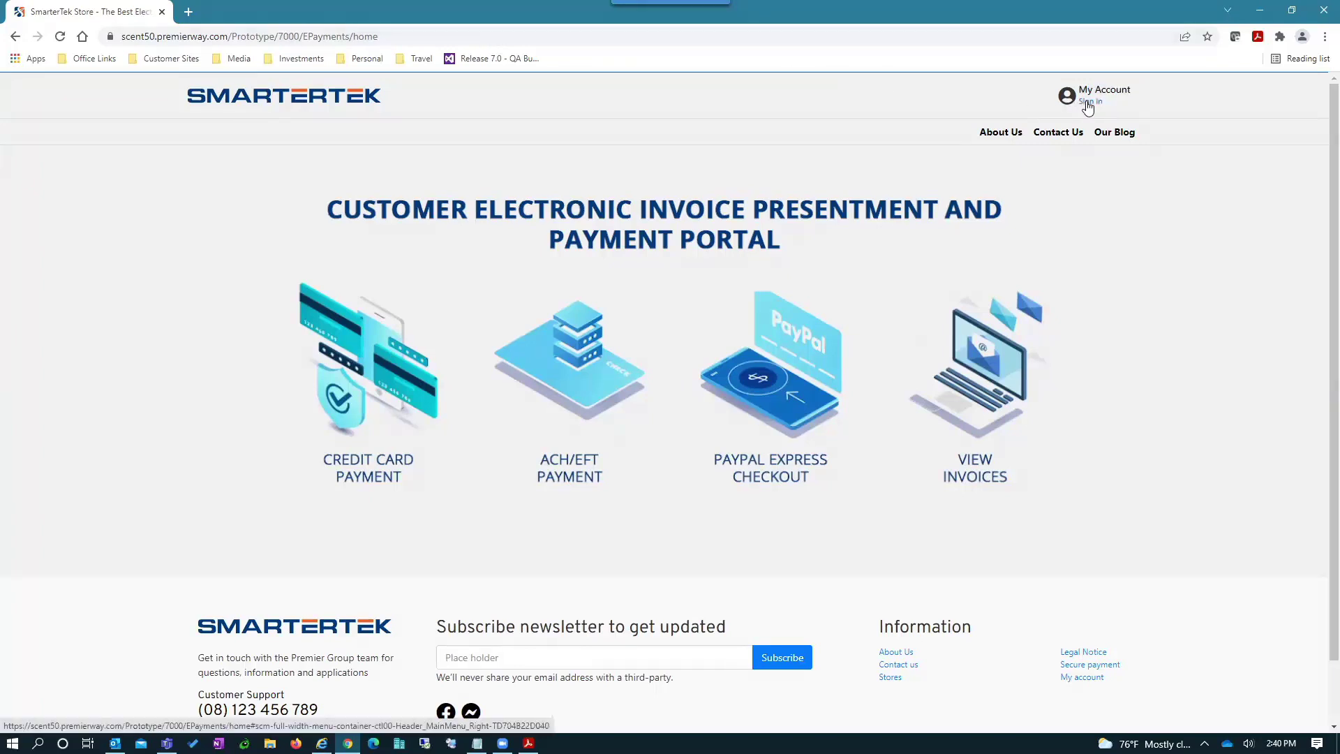
pyautogui.click(1086, 105)
pyautogui.click(765, 189)
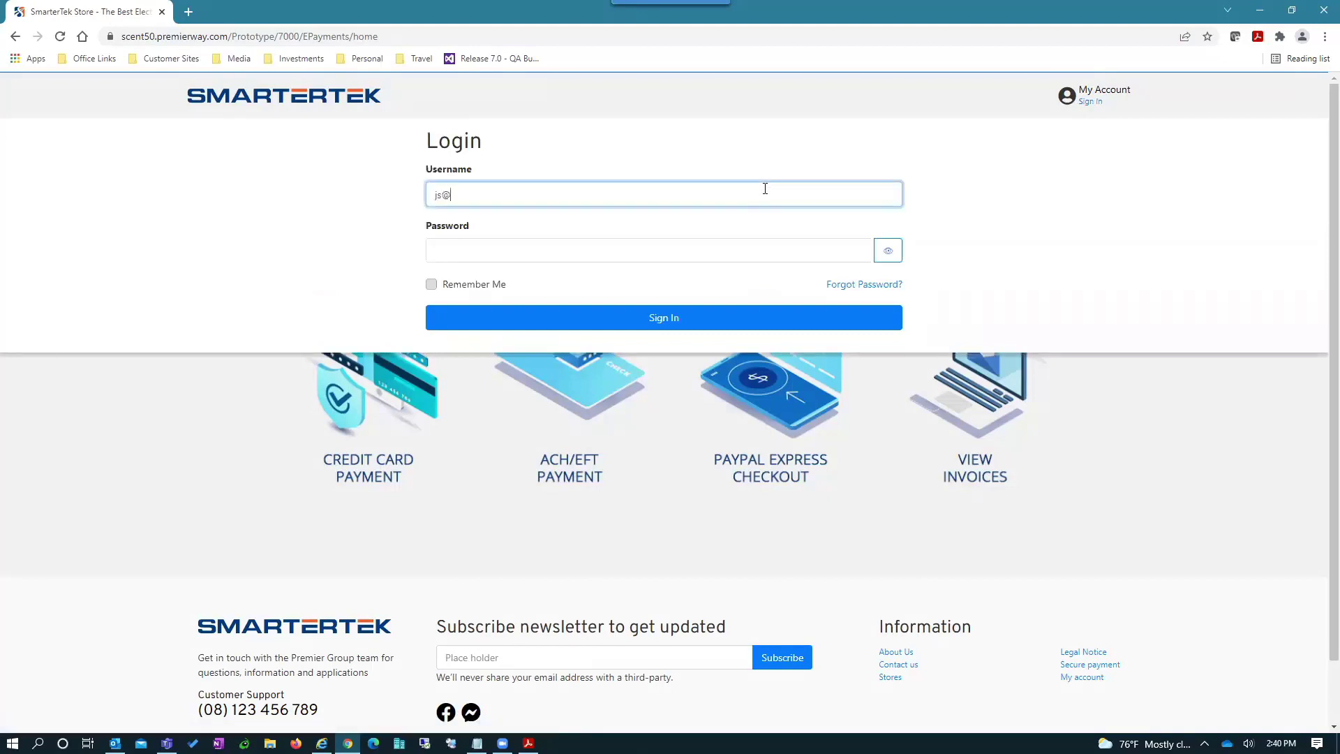
pyautogui.press('Tab')
pyautogui.write('********')
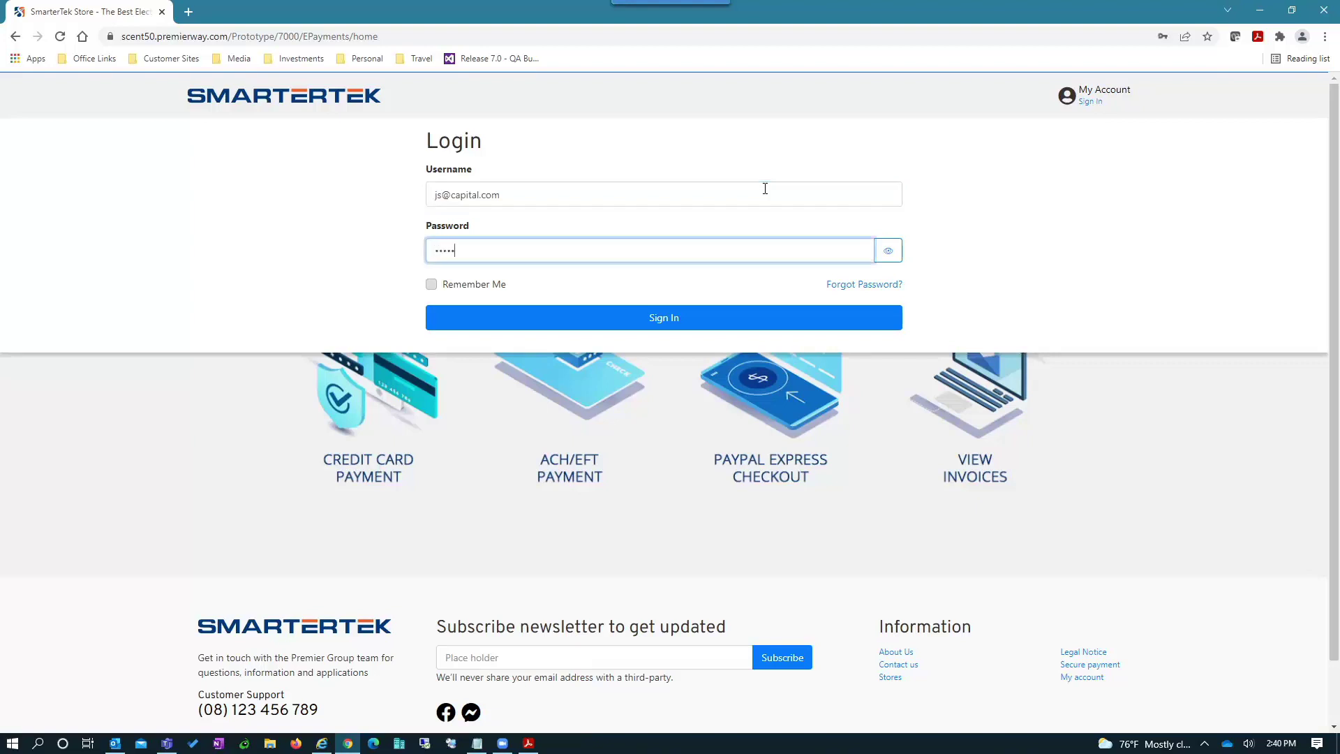
pyautogui.press('Return')
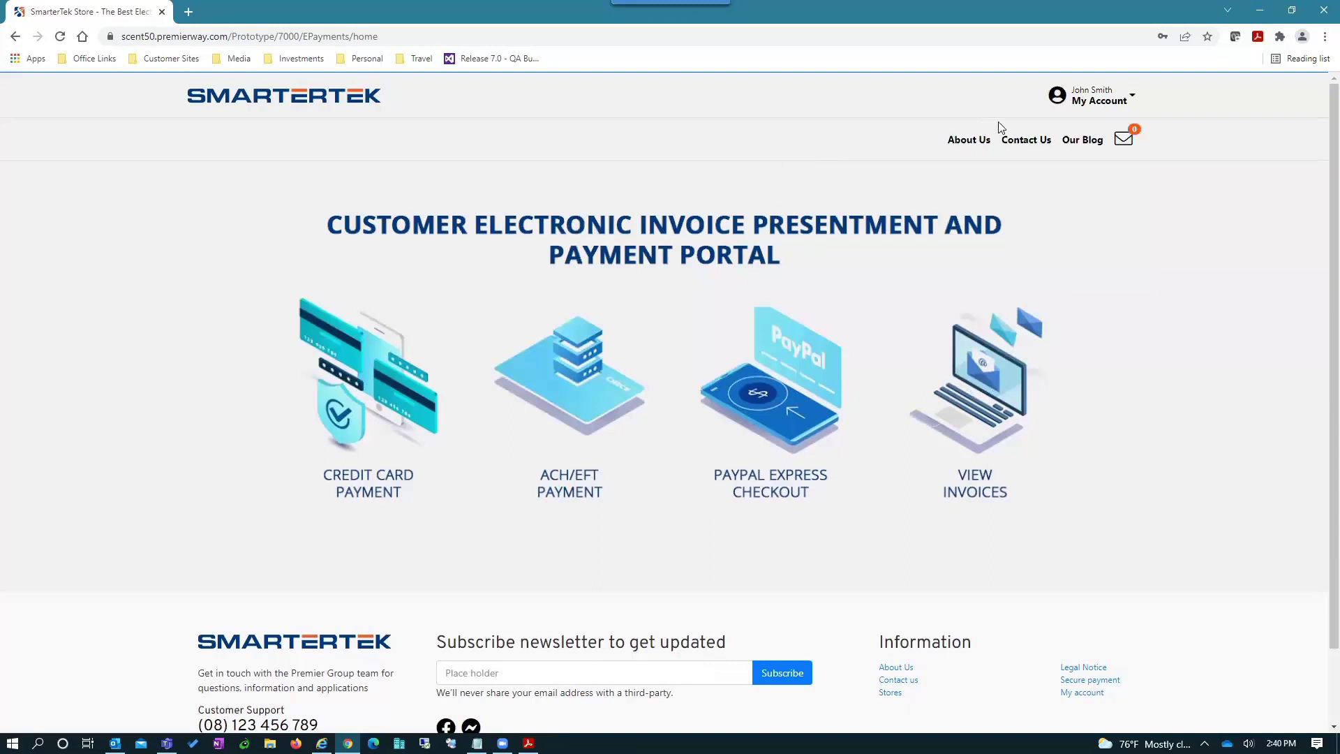
# - View the account balance, then open Invoice History keeping the Last 180 days range
pyautogui.click(1084, 103)
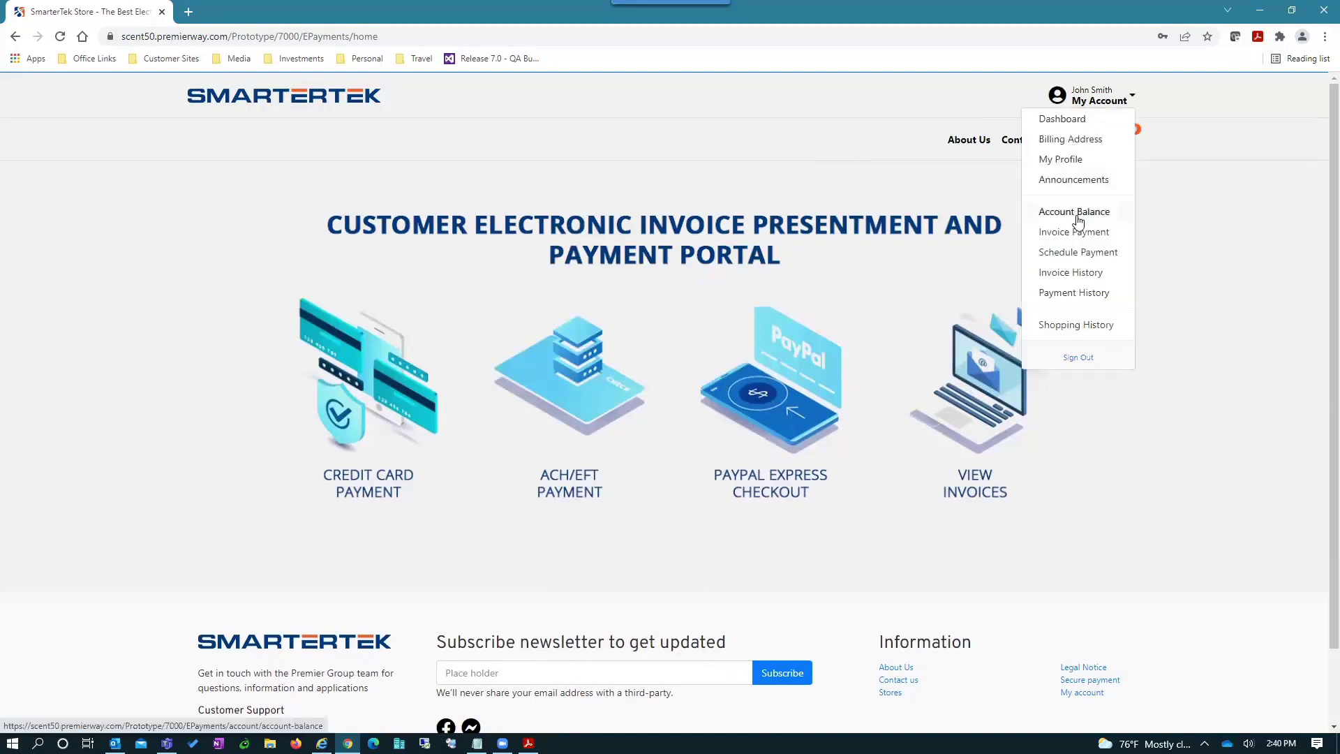
pyautogui.click(1074, 214)
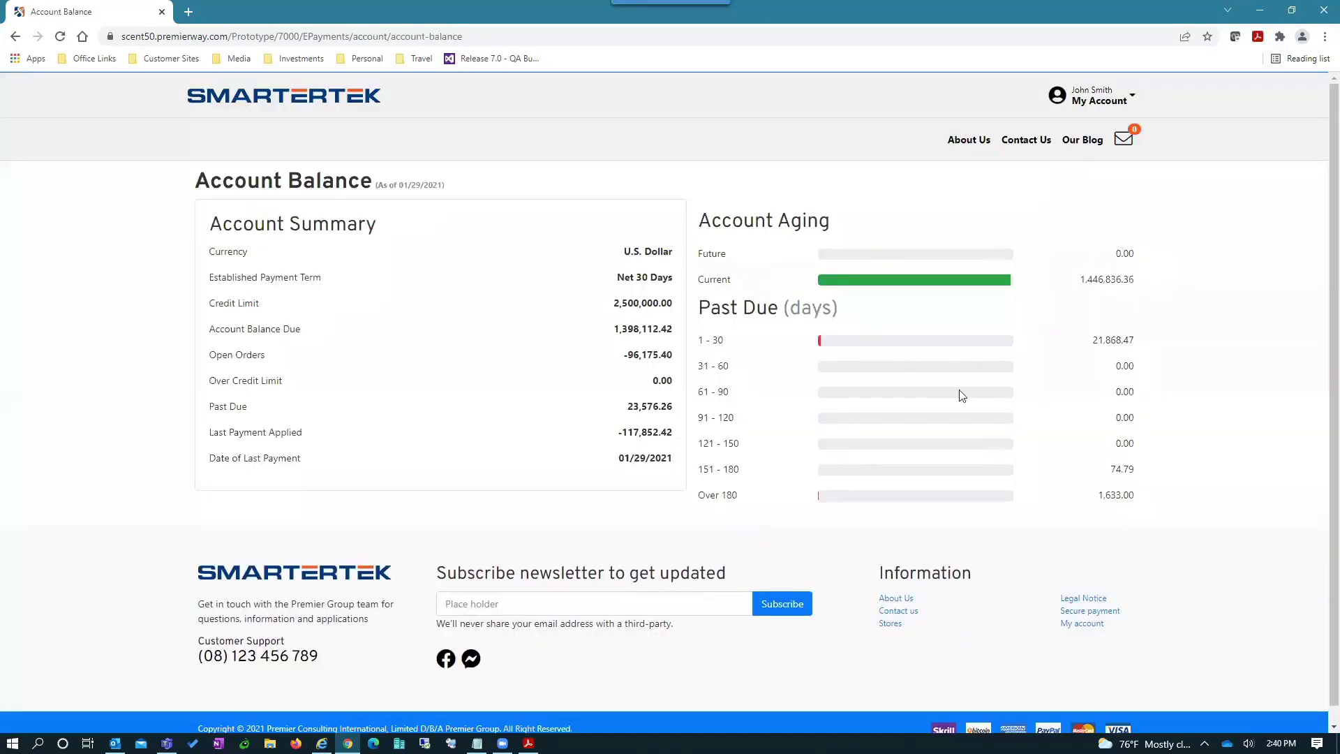
pyautogui.click(1086, 105)
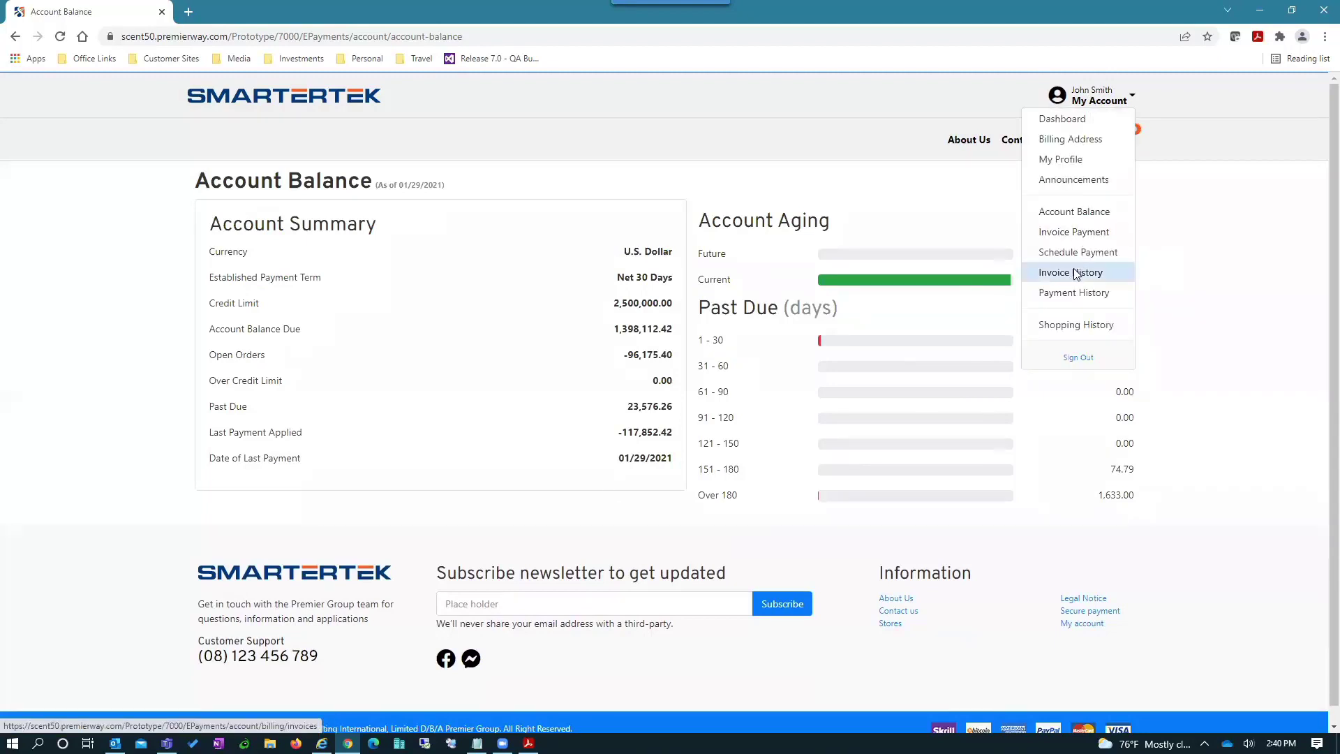
pyautogui.click(1078, 273)
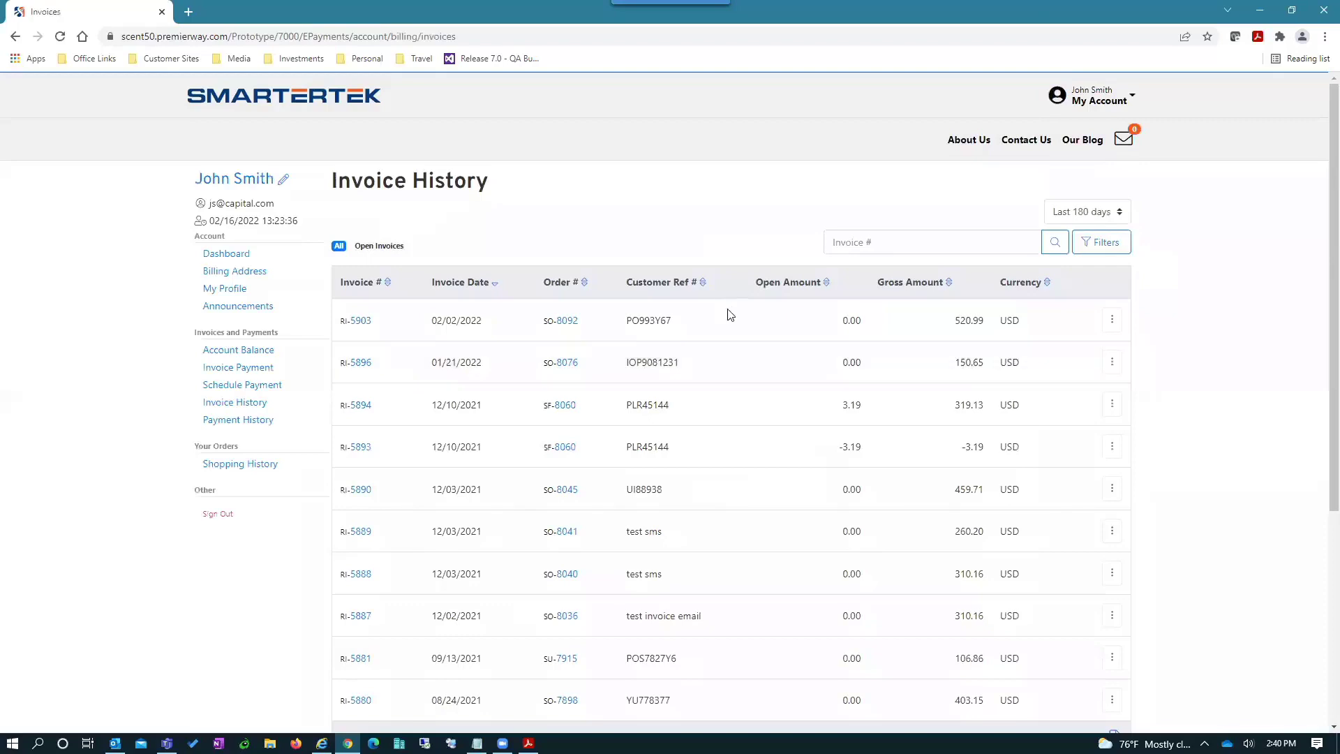
pyautogui.scroll(-4, 653, 447)
pyautogui.scroll(3, 673, 437)
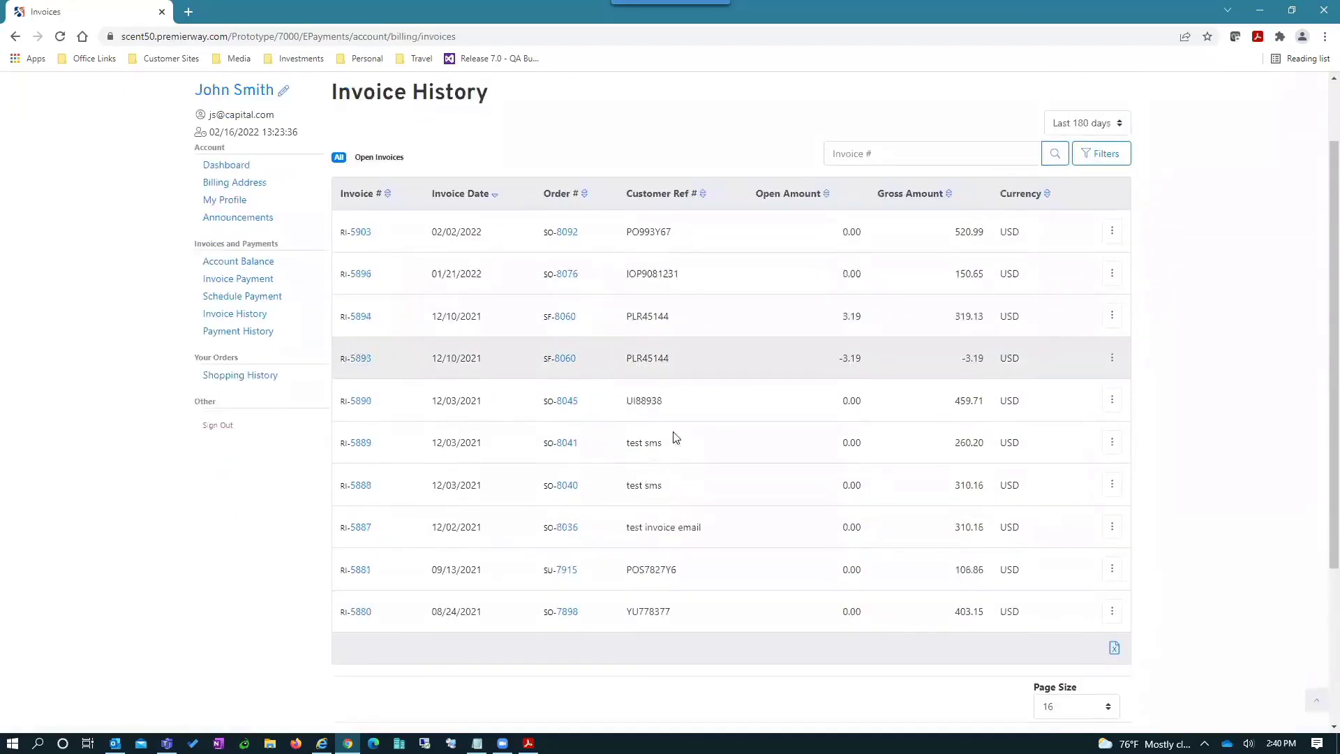
pyautogui.click(1072, 146)
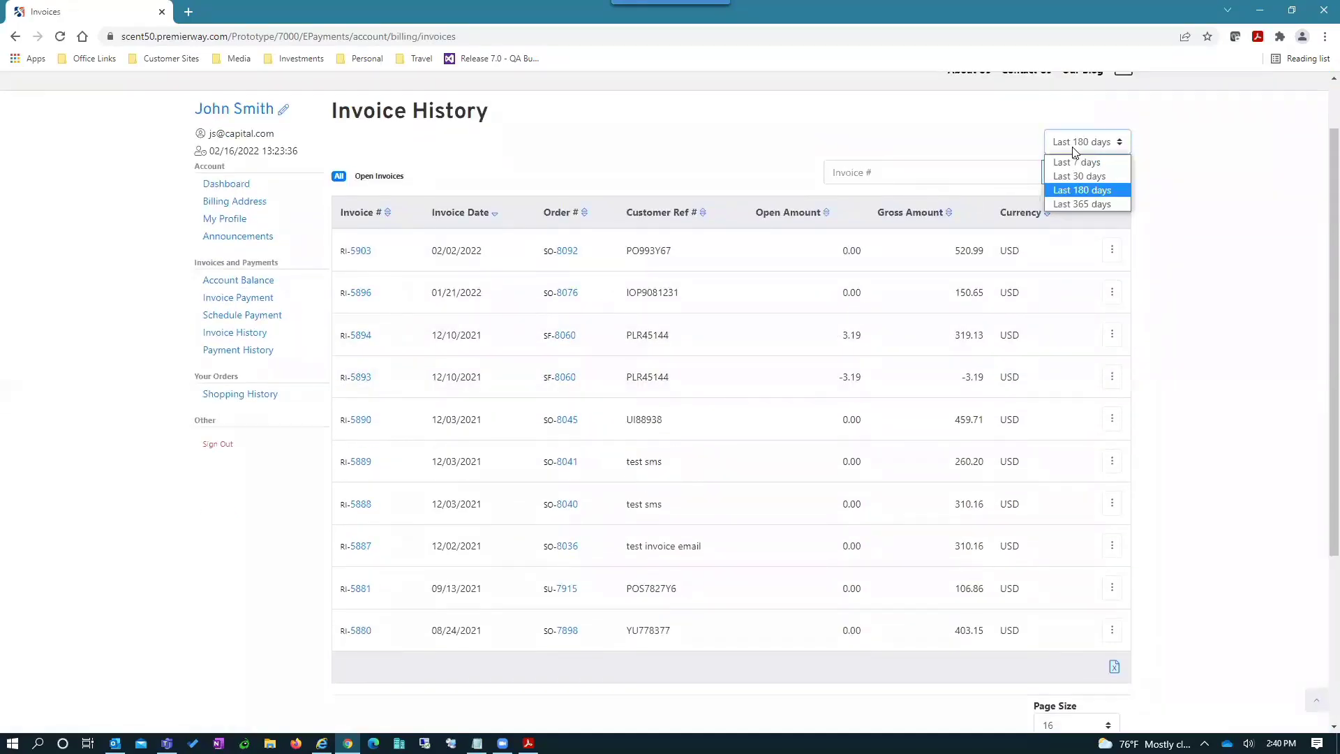
pyautogui.click(1072, 150)
pyautogui.click(904, 171)
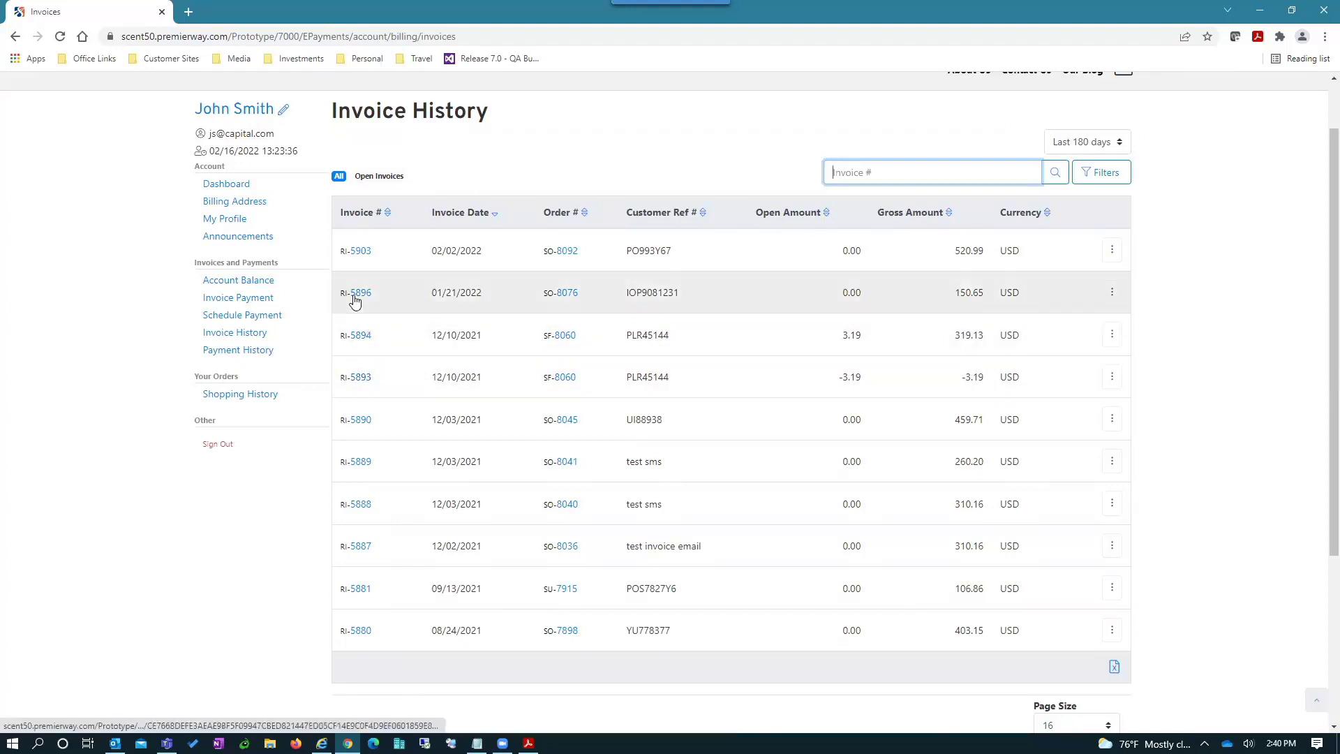
# - Review invoice RI-5903-00001 (520.99, Touring Bike Blue and two Youth Sport Bikes), then open Shopping History
pyautogui.click(355, 254)
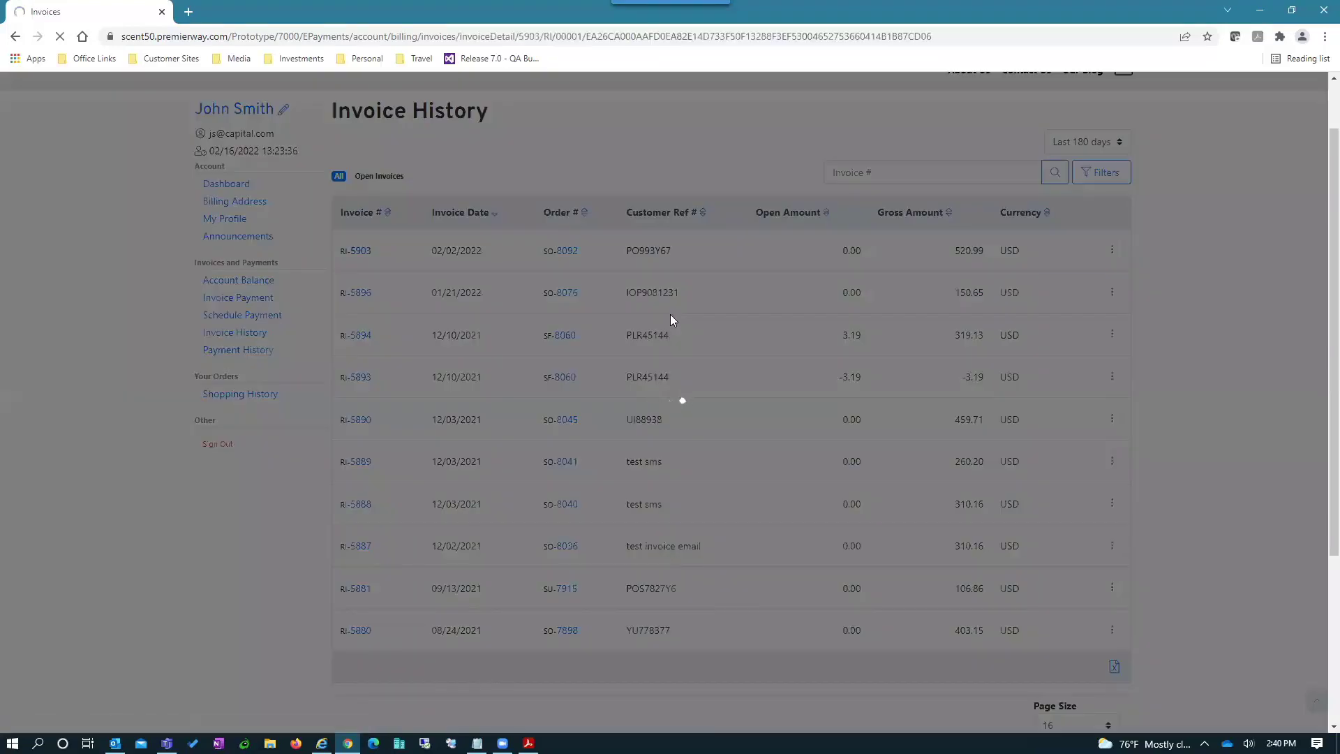
pyautogui.scroll(-2, 662, 391)
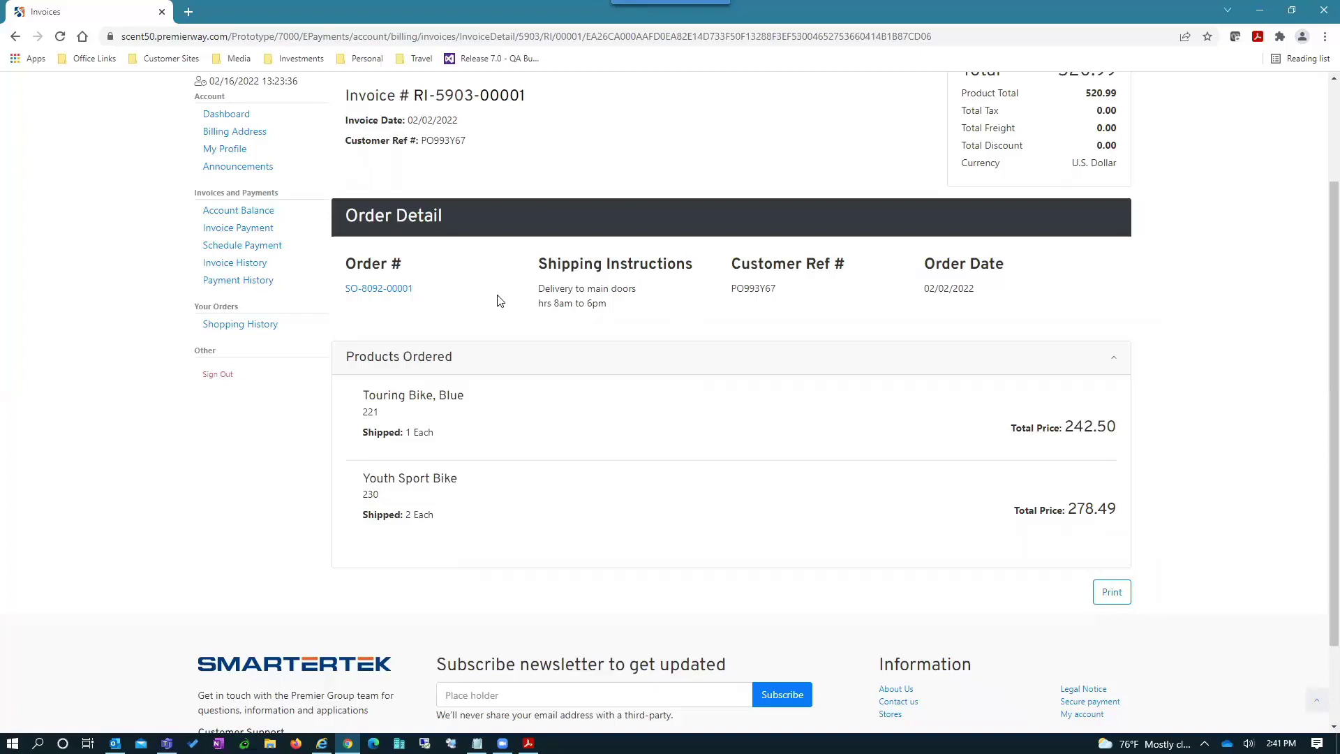
pyautogui.scroll(1, 500, 300)
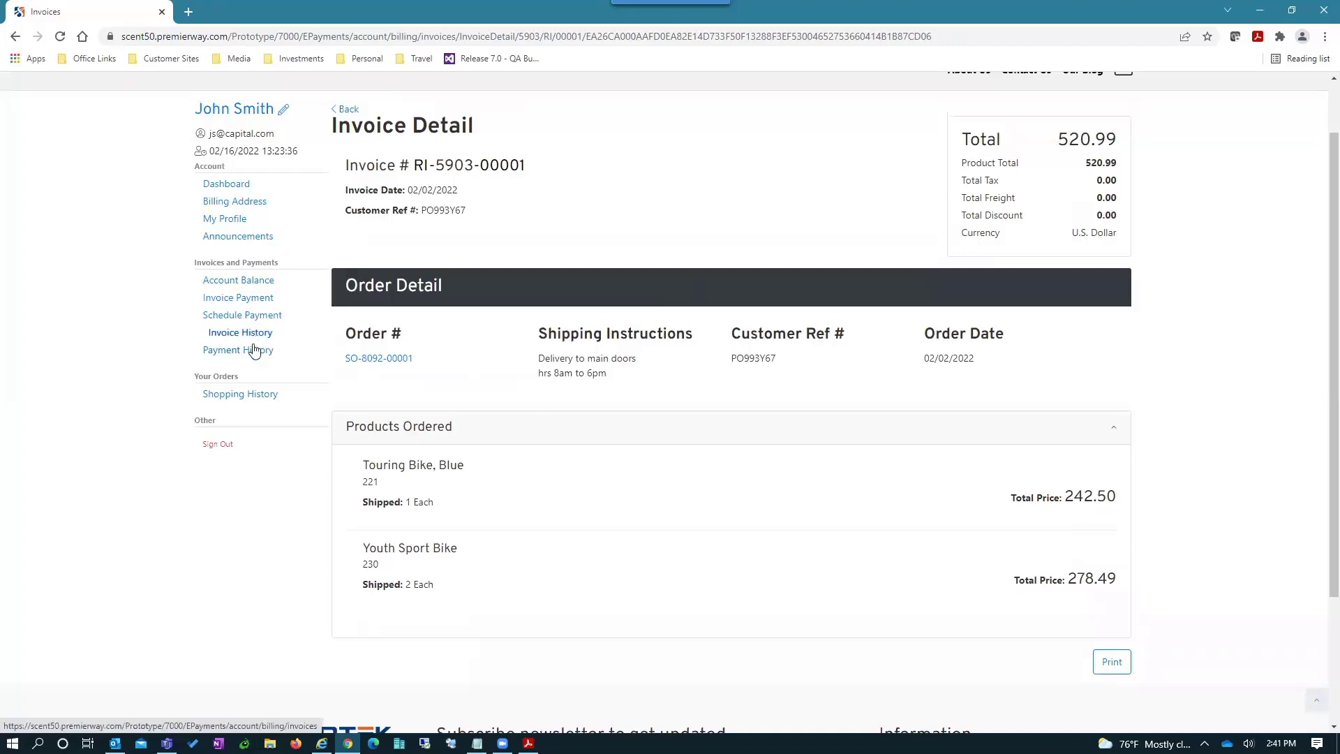
pyautogui.click(237, 396)
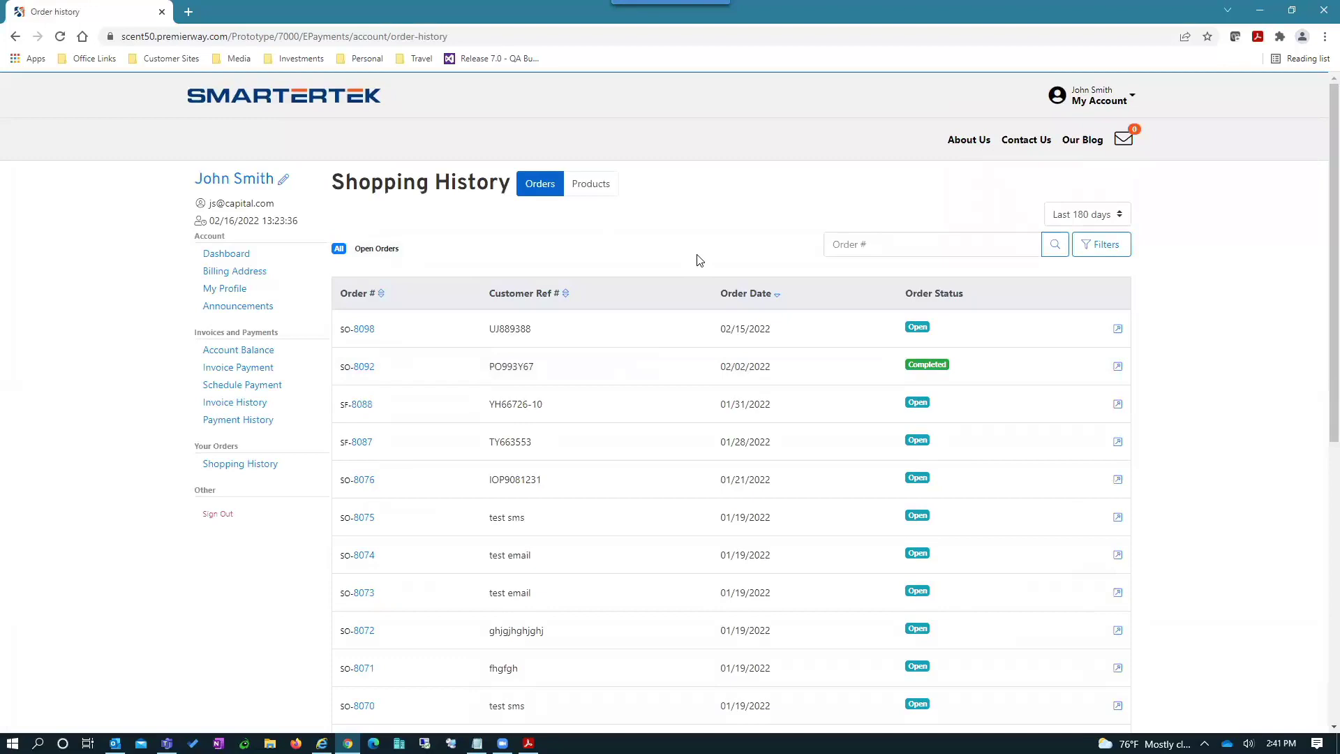
# - Open order SO-8098 and review its detail: one Youth Sport Bike, 140.65, paid by credit card
pyautogui.scroll(-2, 700, 261)
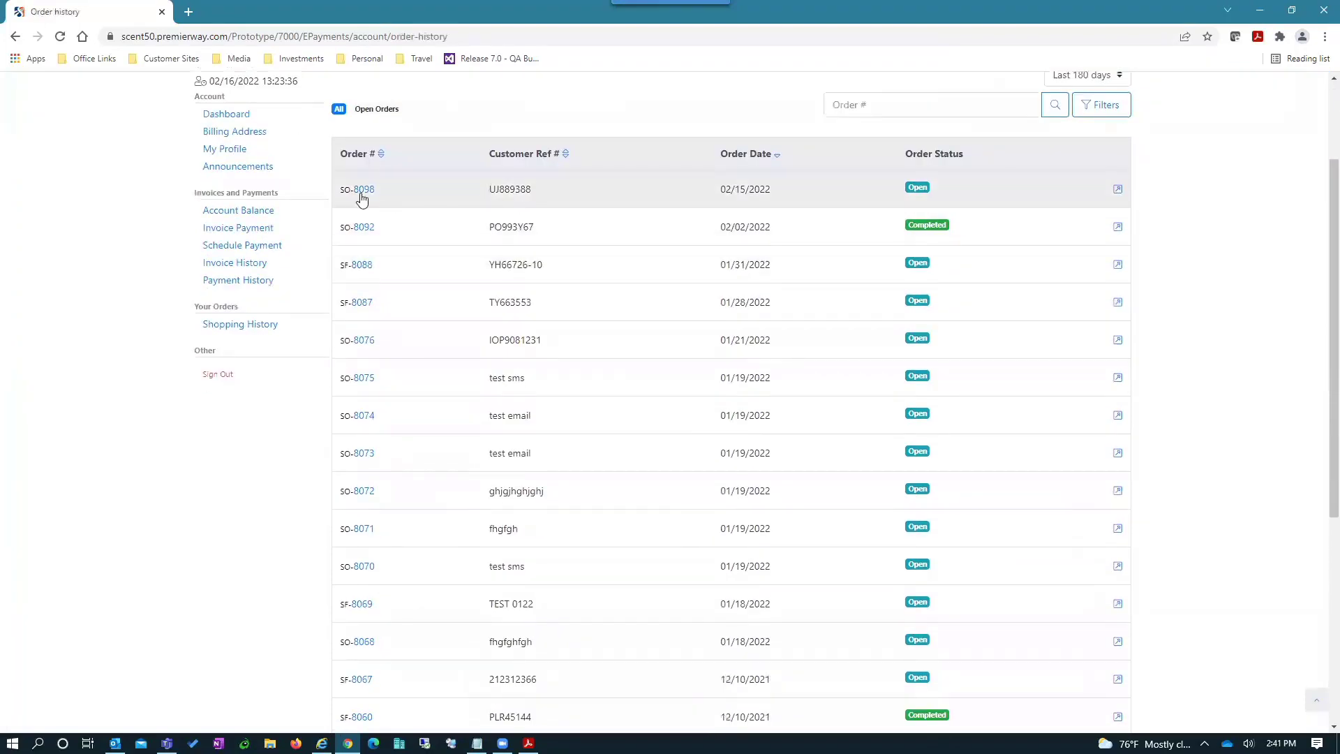
pyautogui.click(360, 195)
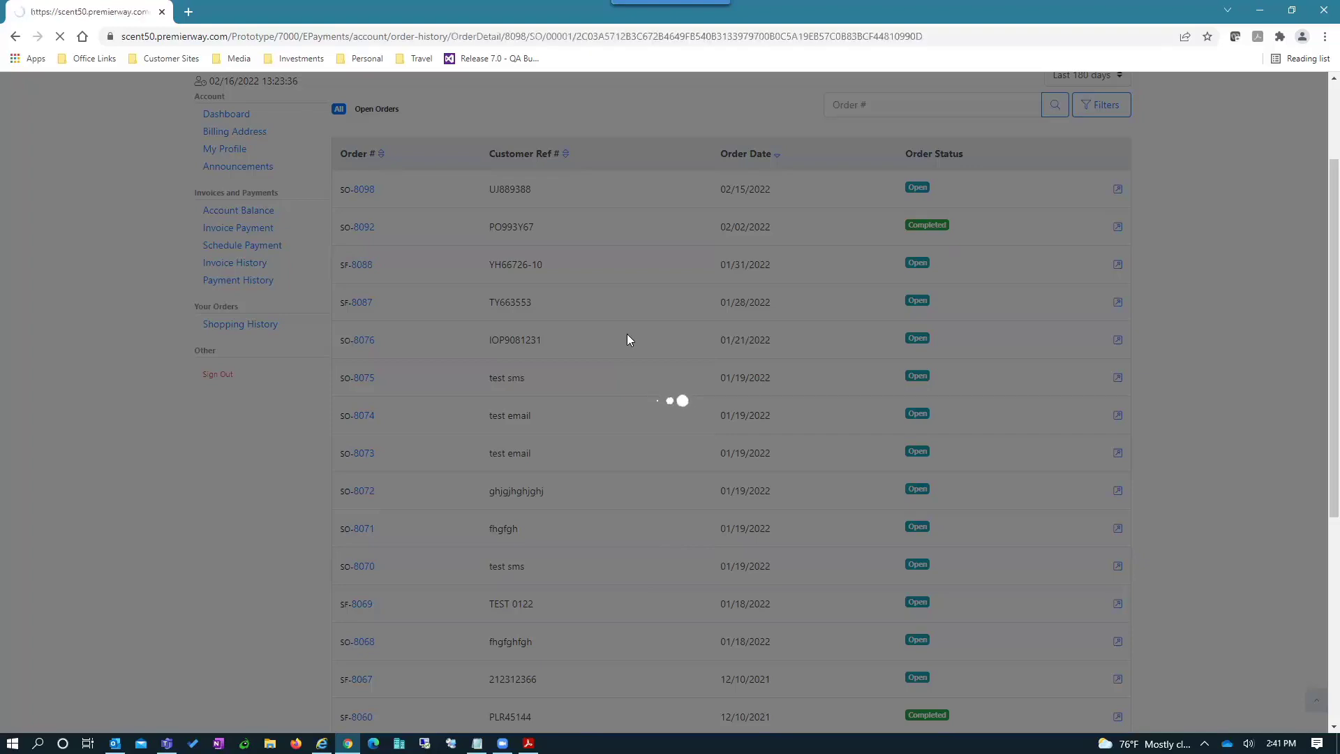
pyautogui.scroll(-4, 1053, 347)
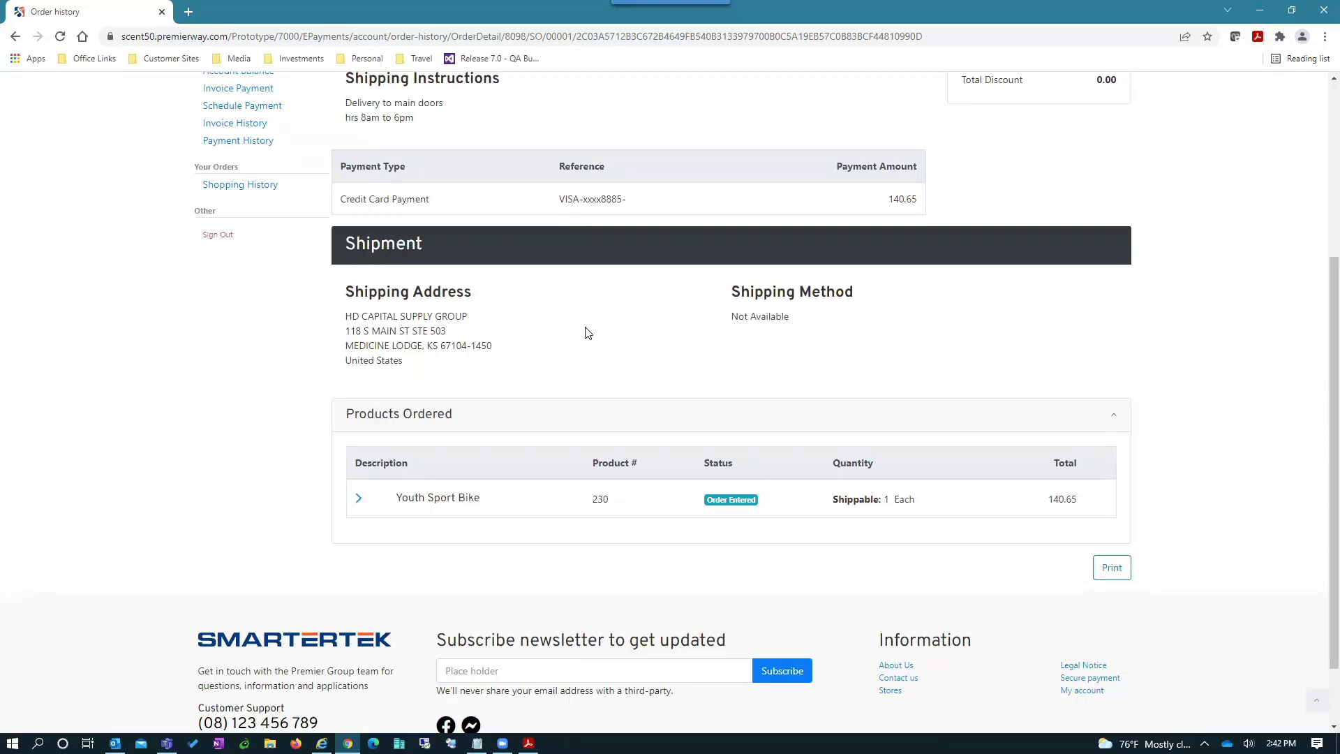
pyautogui.scroll(1, 583, 349)
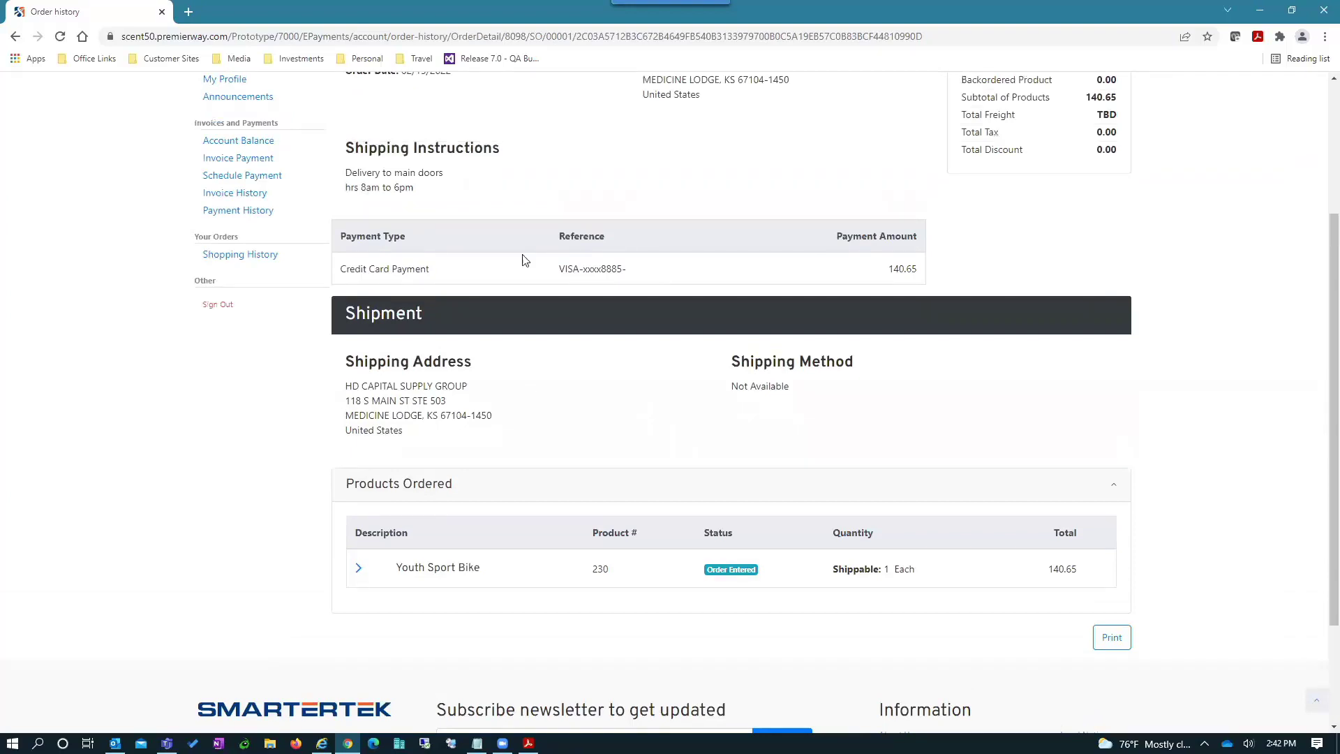
pyautogui.scroll(1, 585, 222)
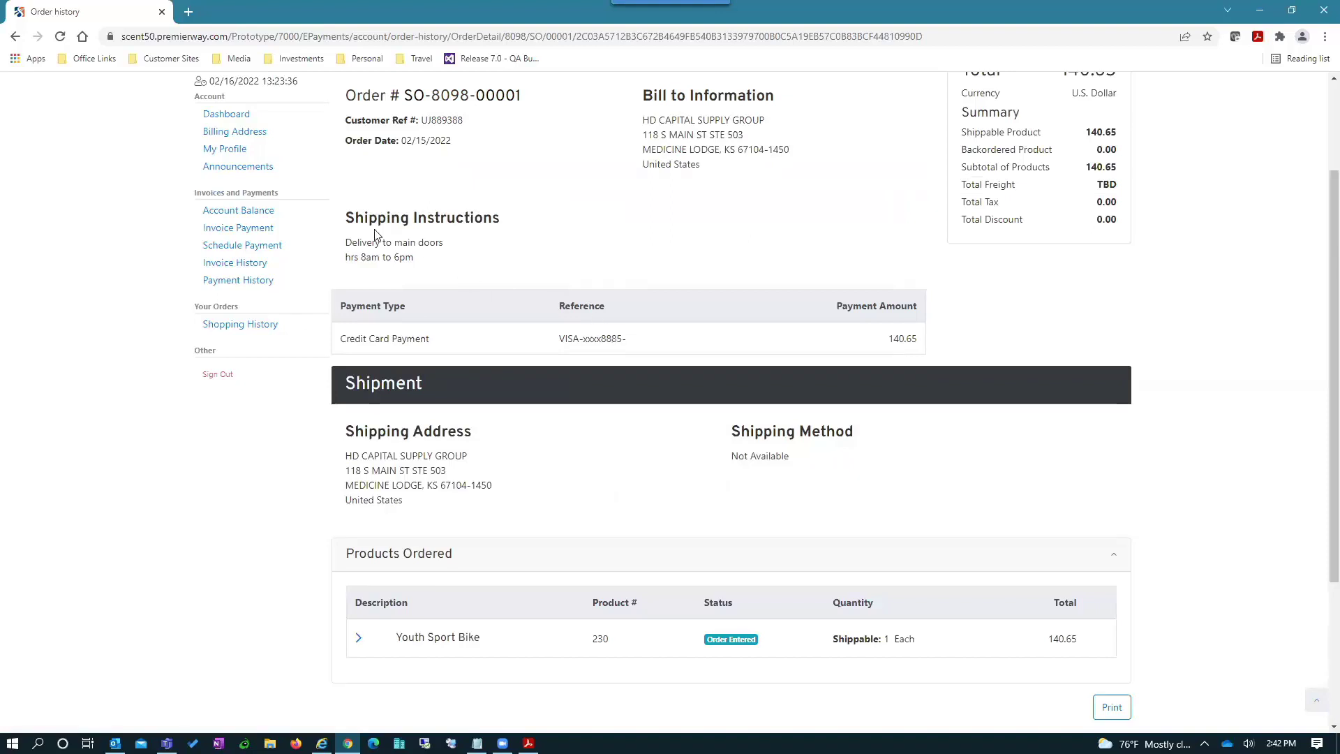
# - Select invoices RI-5610 and RI-5733 for payment (825.79 total) and continue past Review
pyautogui.click(255, 230)
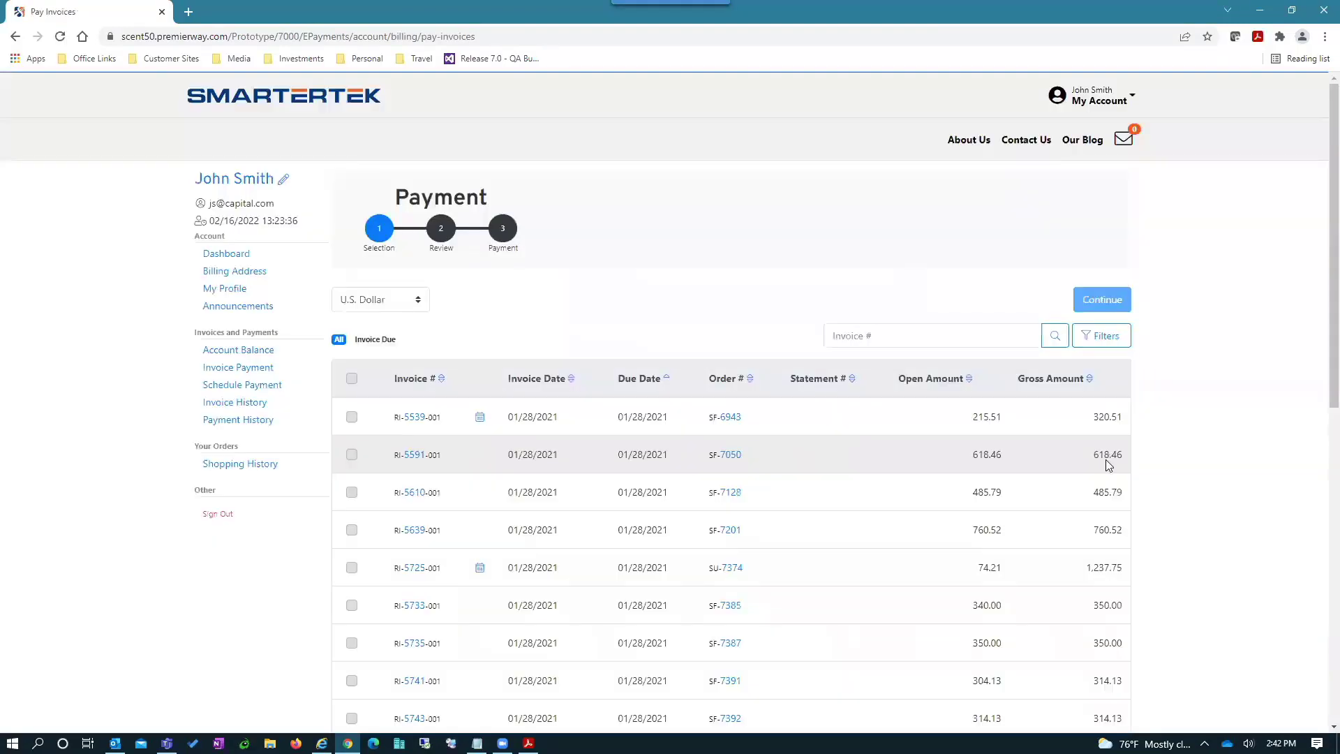
pyautogui.scroll(-1, 733, 306)
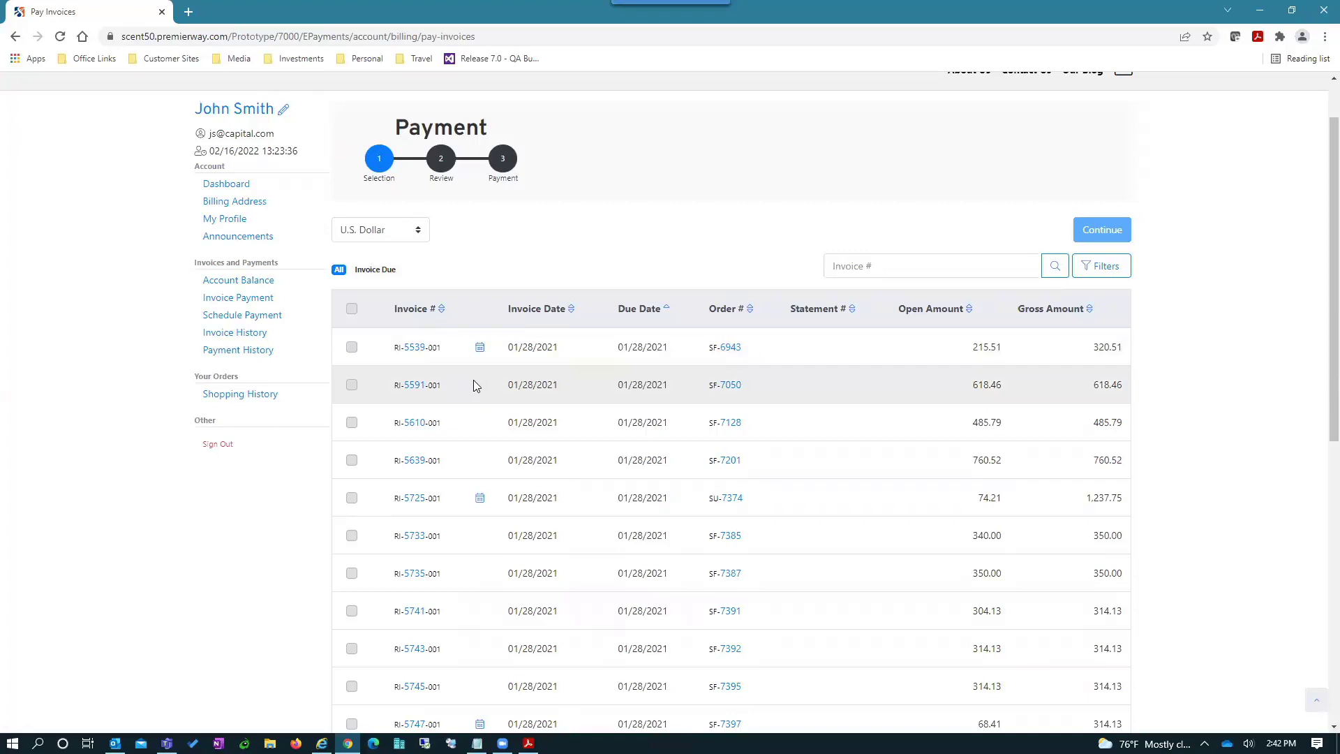
pyautogui.scroll(-1, 473, 385)
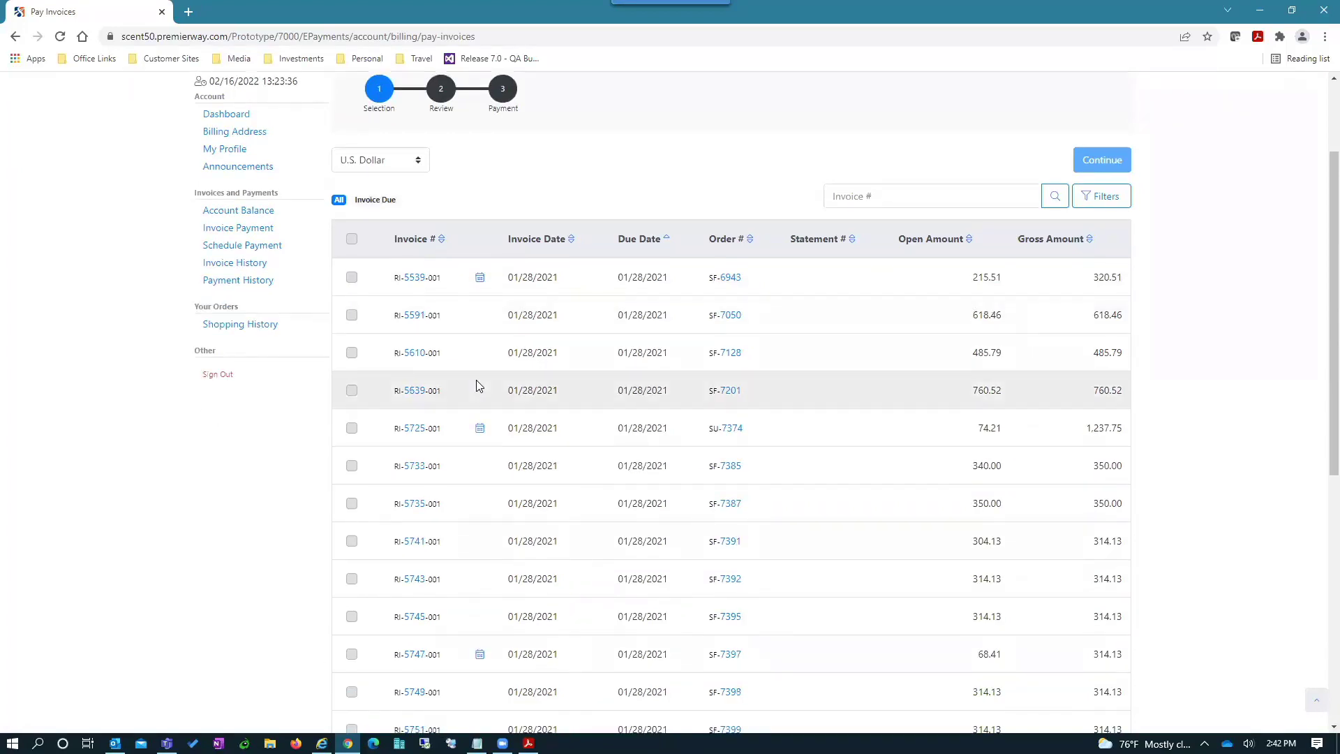
pyautogui.click(351, 353)
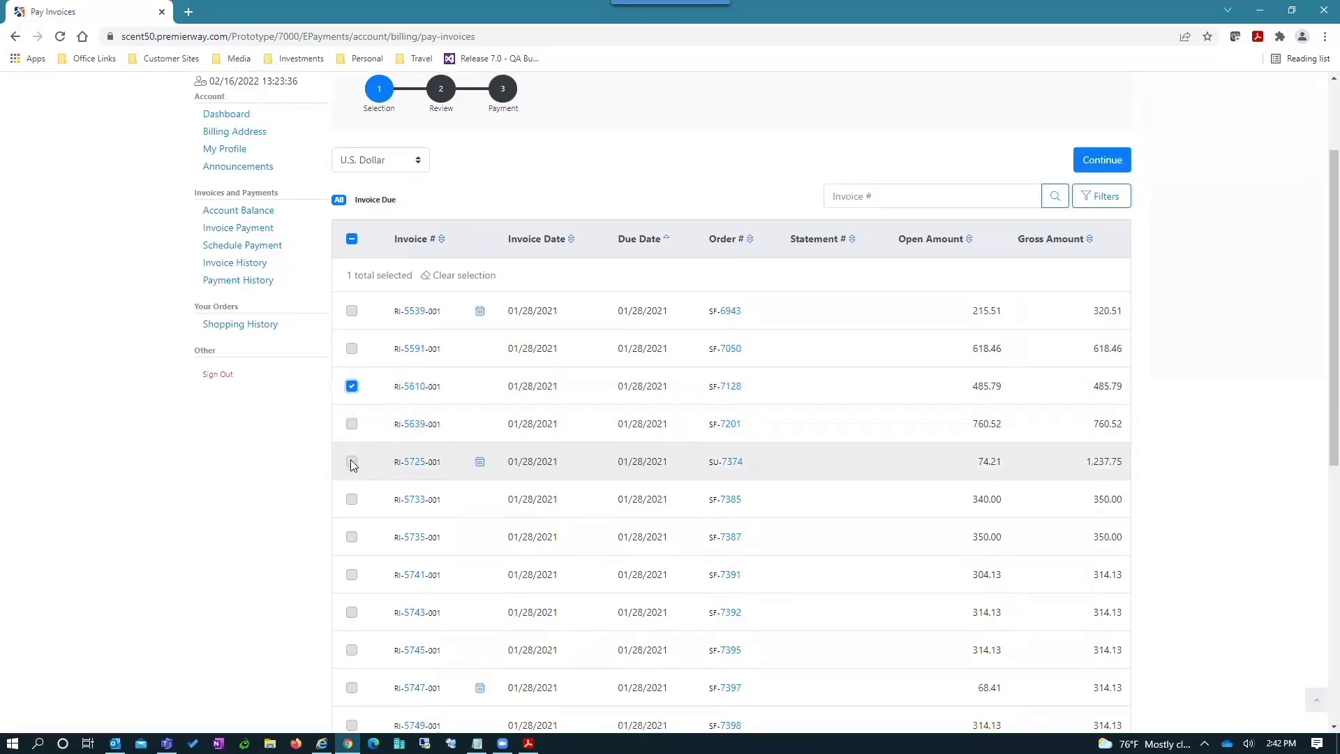
pyautogui.click(351, 500)
pyautogui.click(1102, 162)
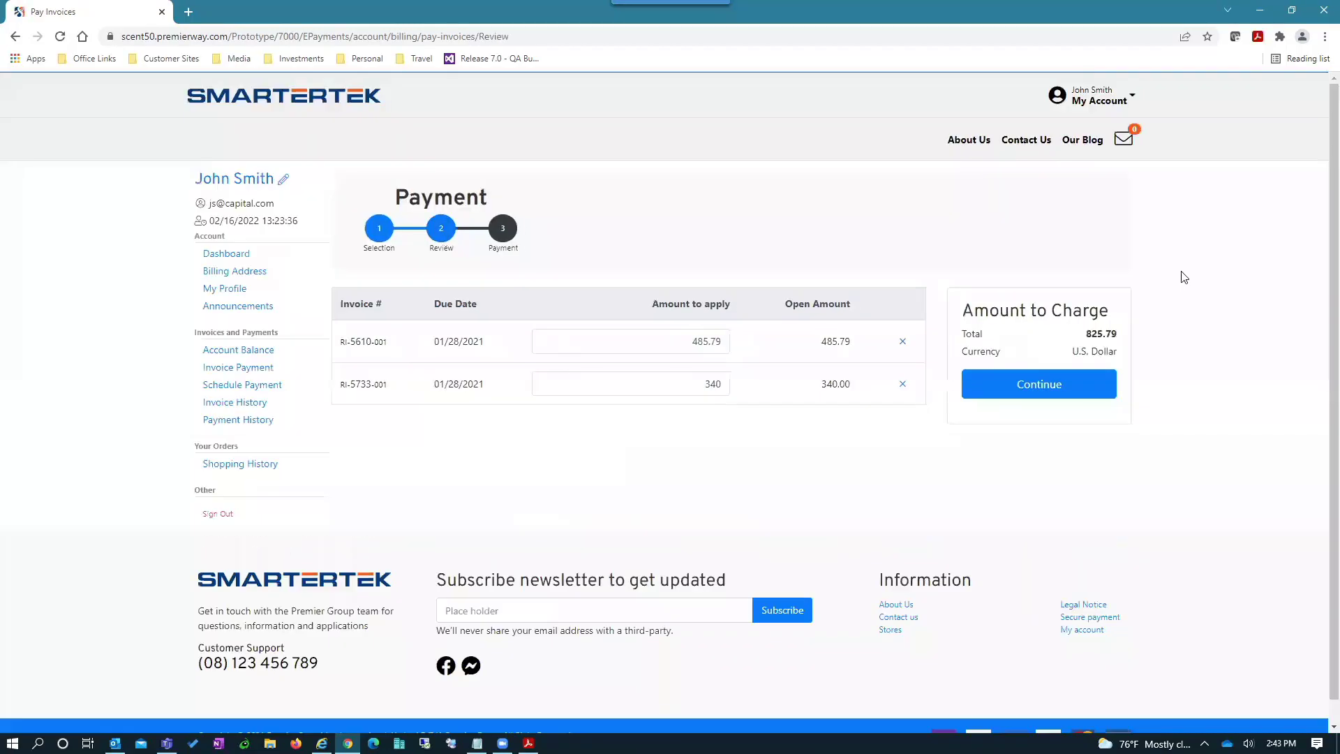
pyautogui.click(1030, 388)
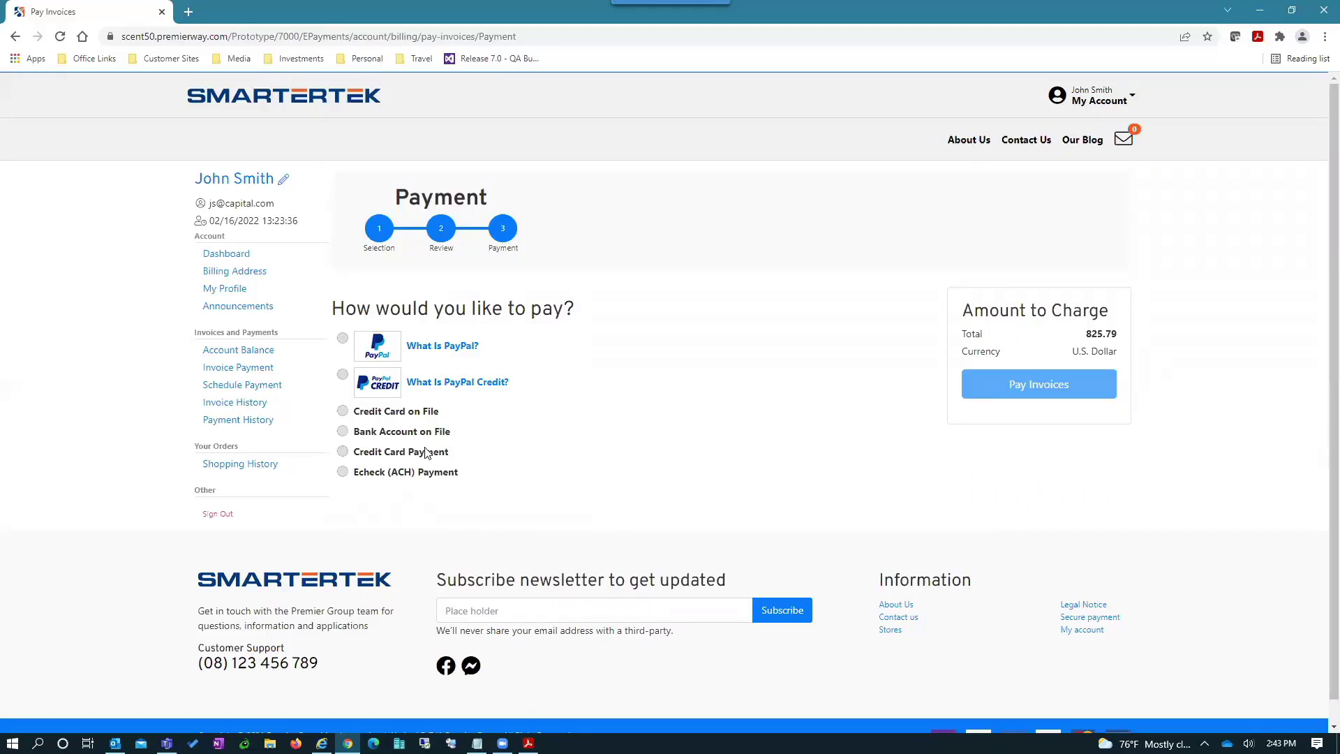
# - Enter a new credit card's holder name, number, expiry and CVV, verify it, and pay 825.79
pyautogui.click(343, 452)
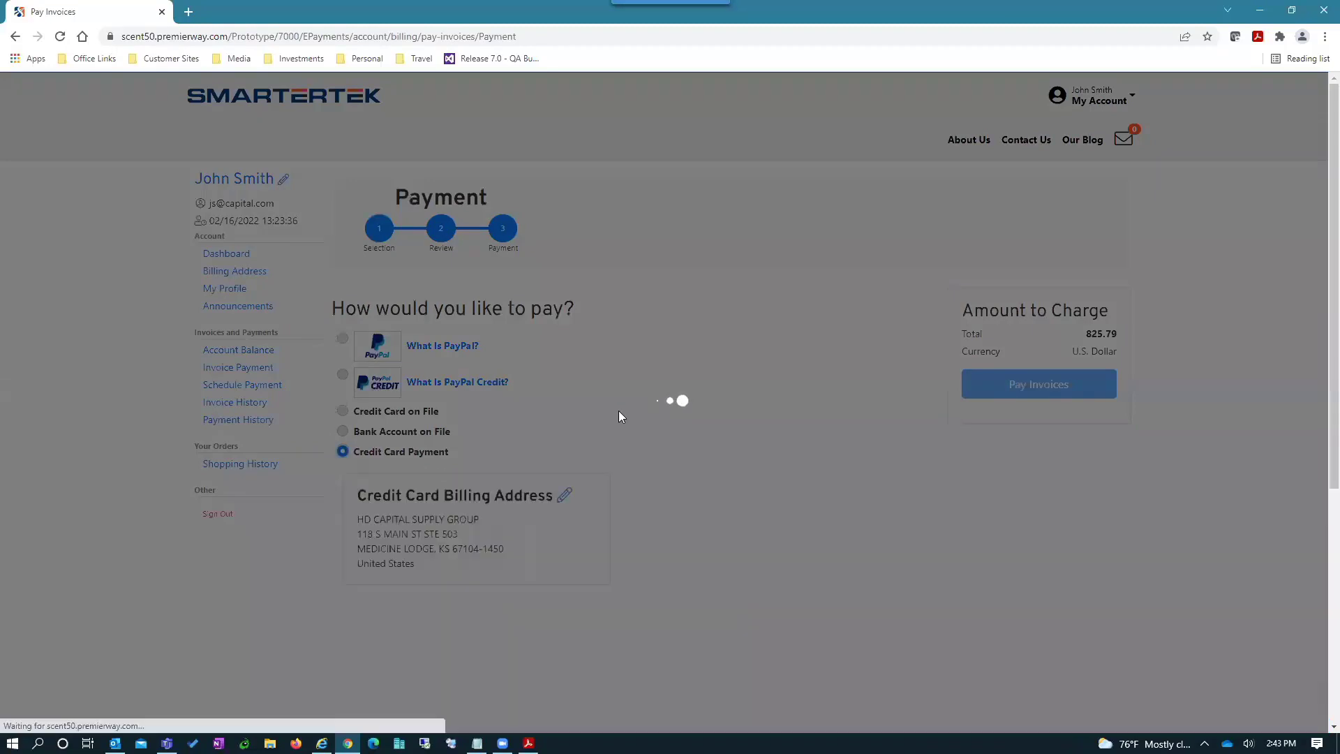
pyautogui.scroll(-3, 637, 409)
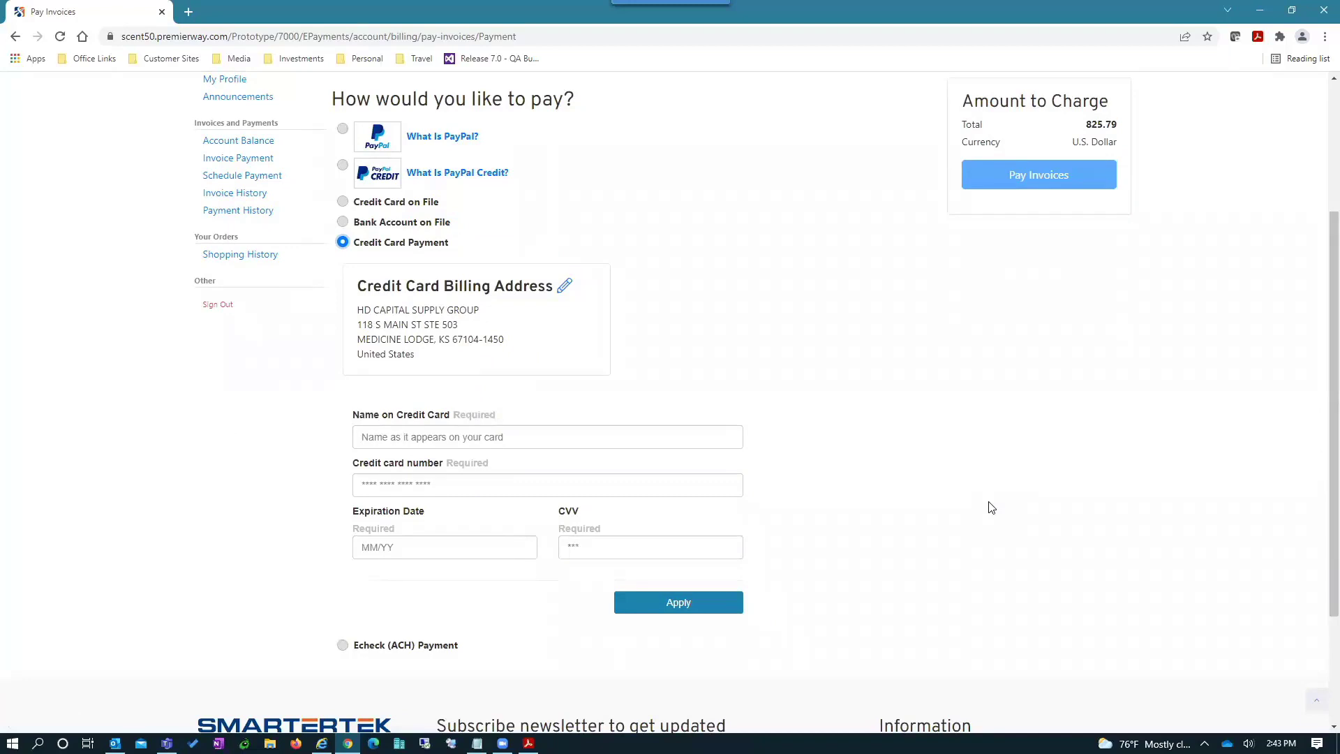
pyautogui.press('Tab')
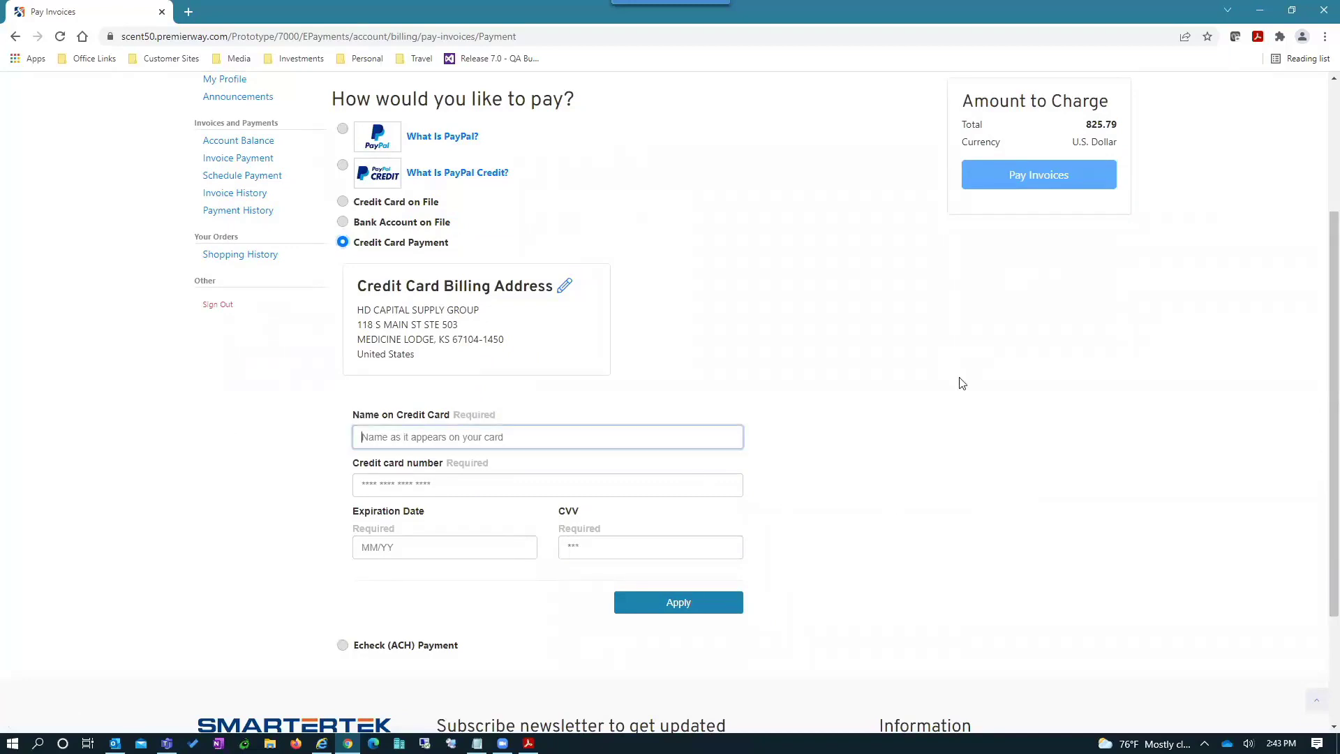
pyautogui.write('J')
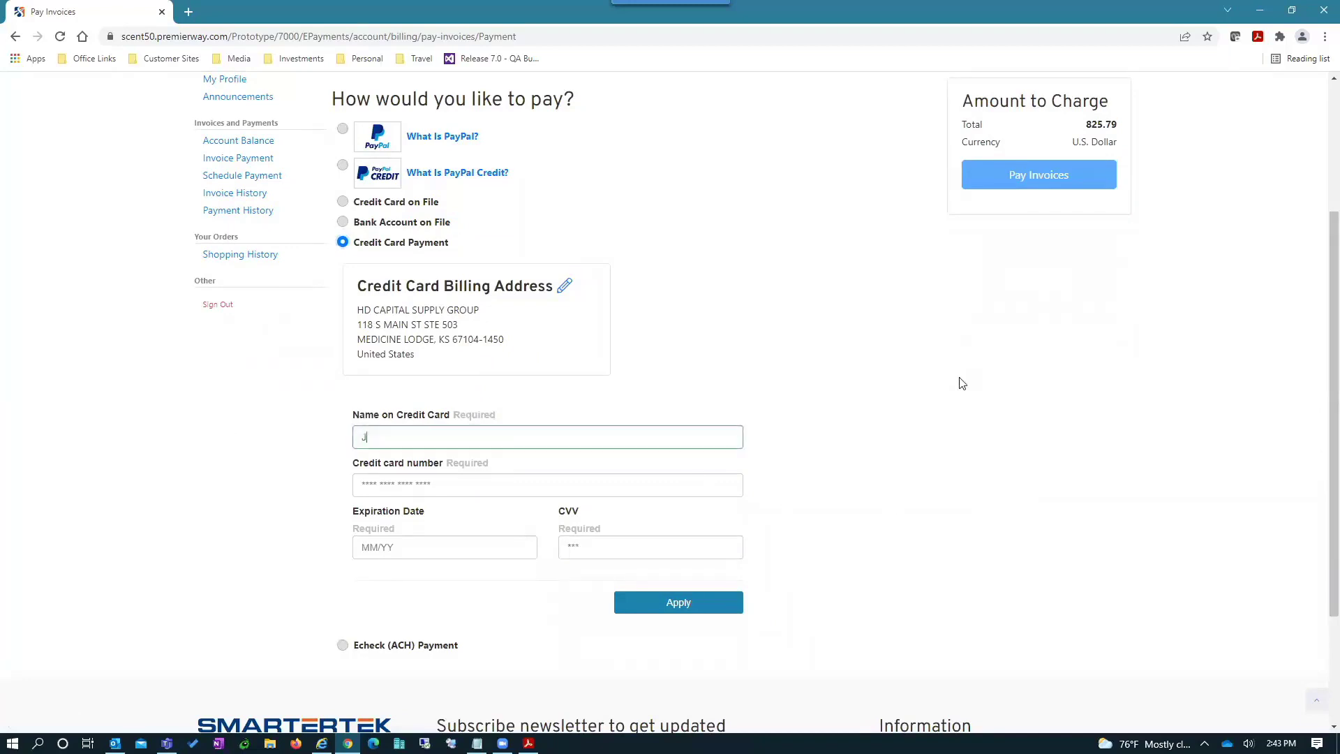
pyautogui.write('oe Smith')
pyautogui.press('Tab')
pyautogui.write('55')
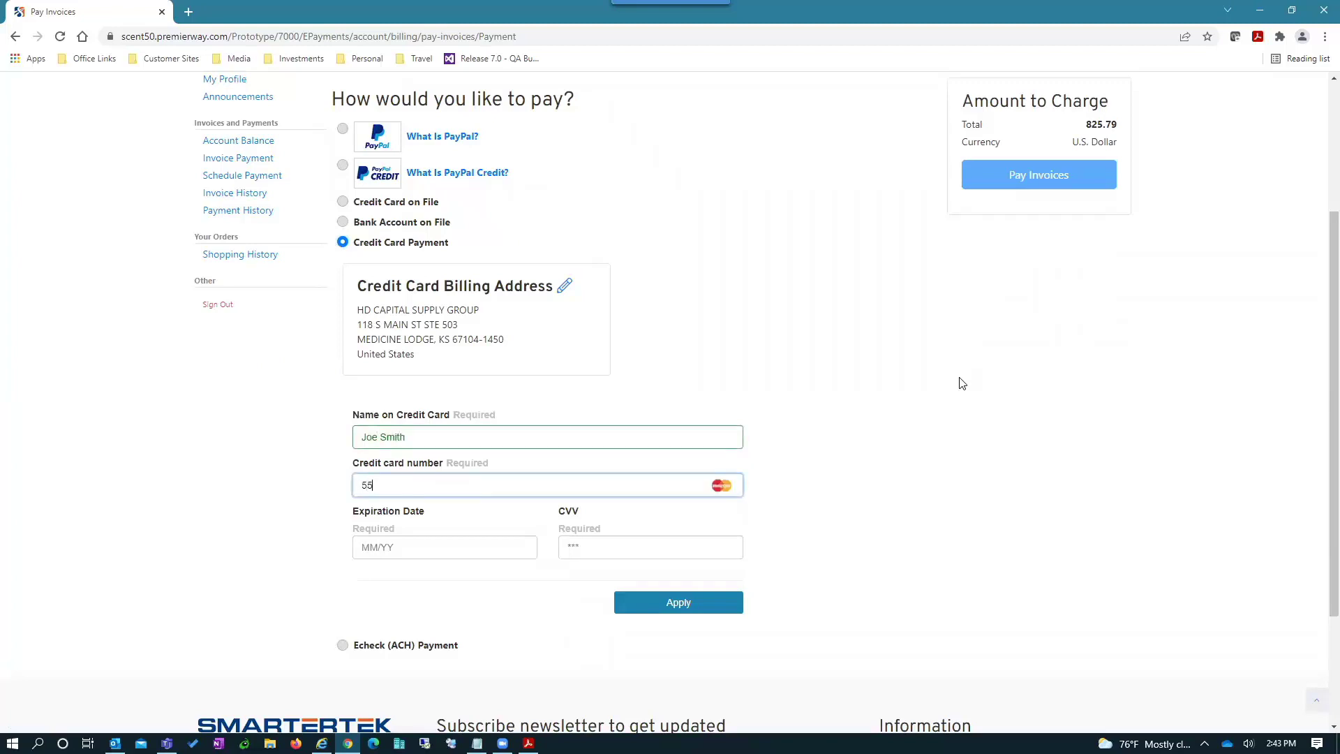
pyautogui.write('55 5555 5555 4444')
pyautogui.press('Tab')
pyautogui.write('11 / 23')
pyautogui.press('Tab')
pyautogui.write('123')
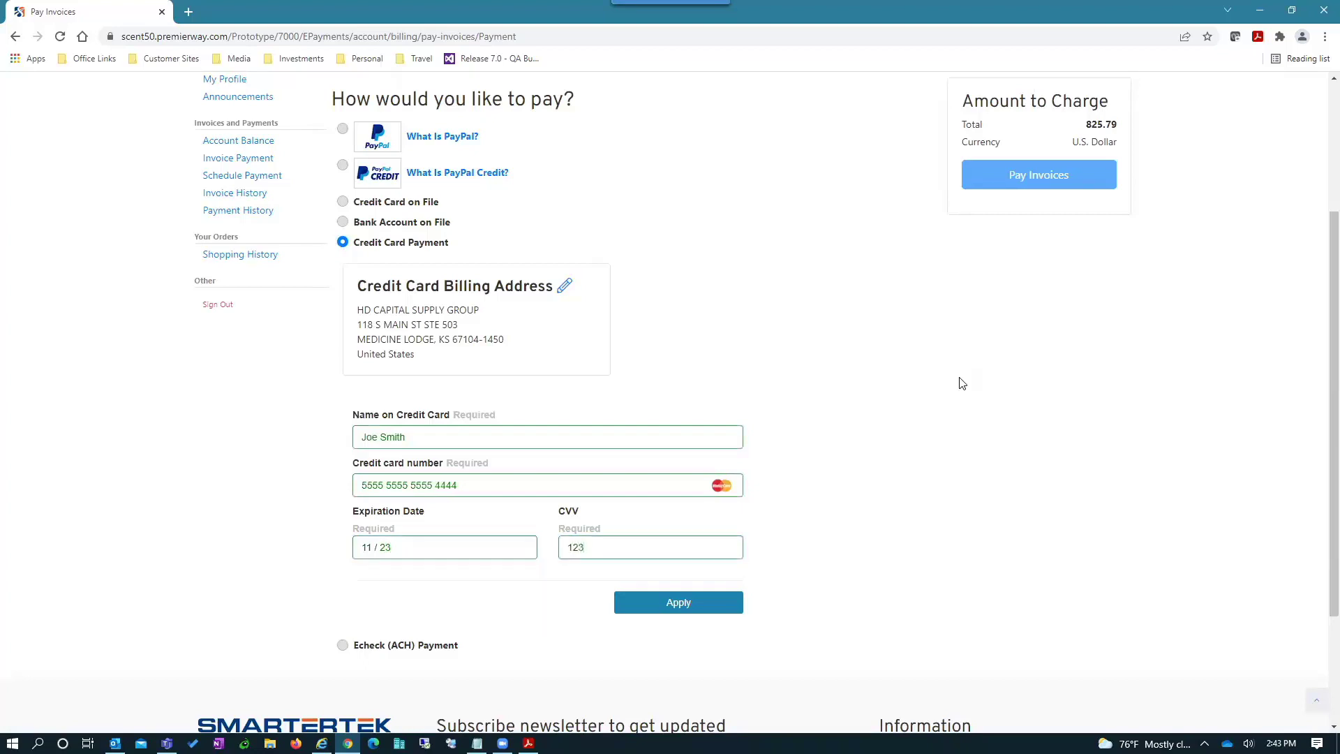
pyautogui.click(686, 608)
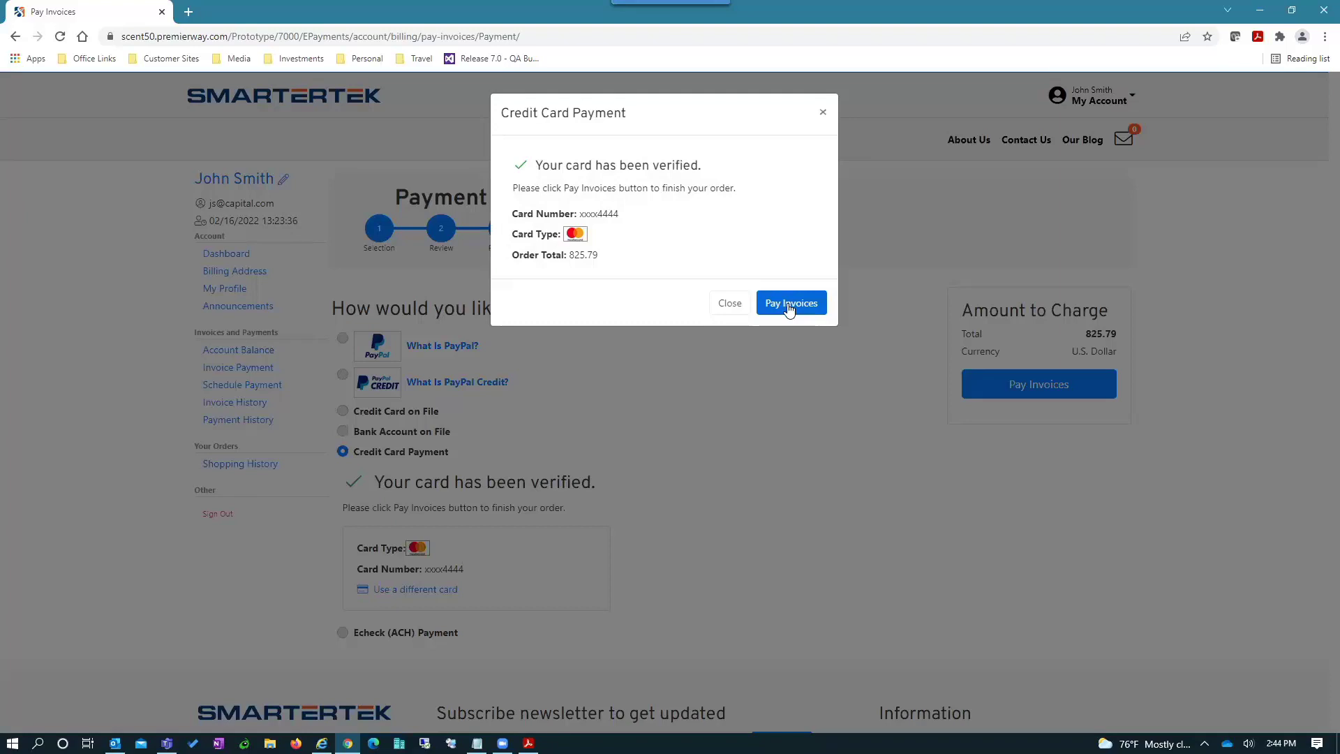
pyautogui.click(789, 308)
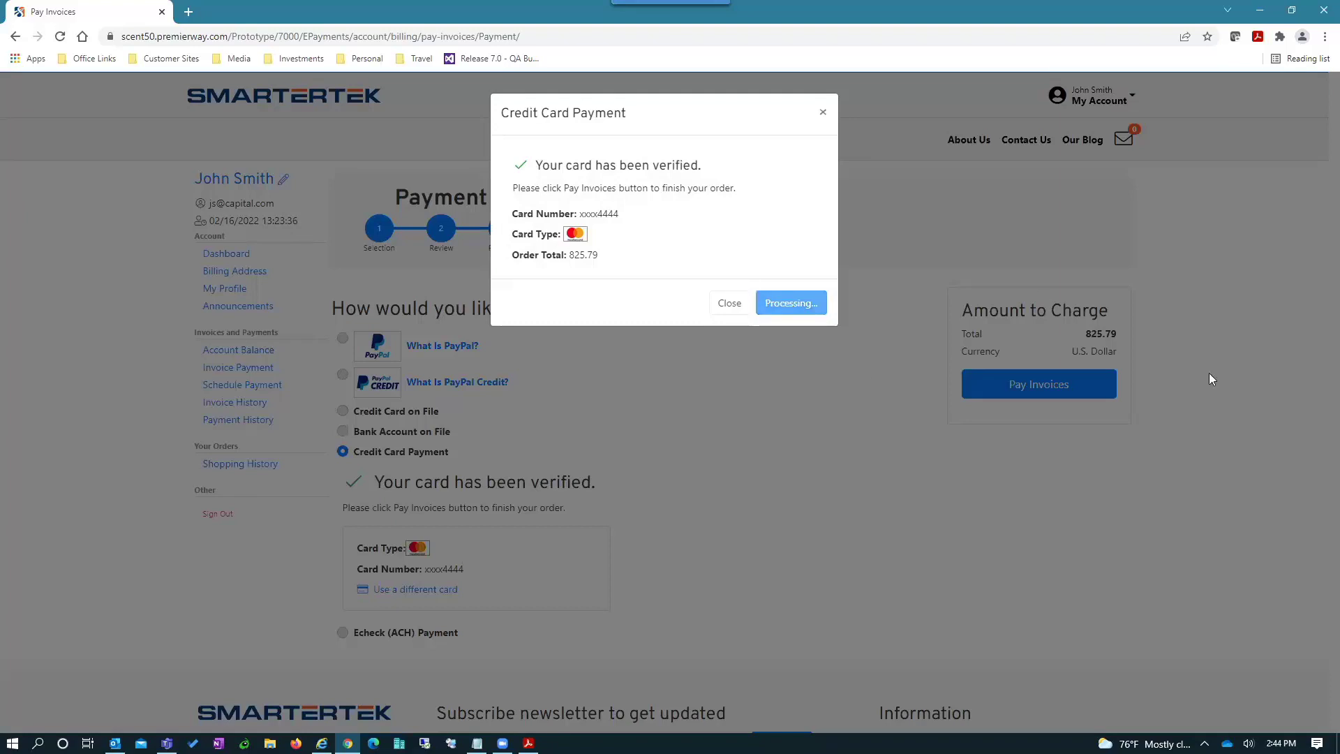